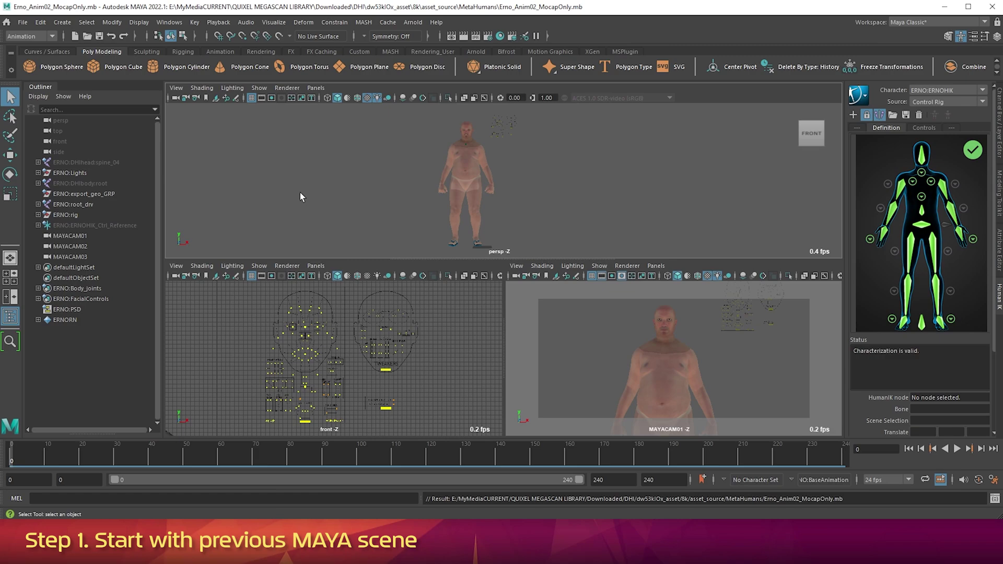
# Save the scene as a new Maya Binary file named Erno_Anim03_Eyeballs.mb.
pyautogui.click(23, 22)
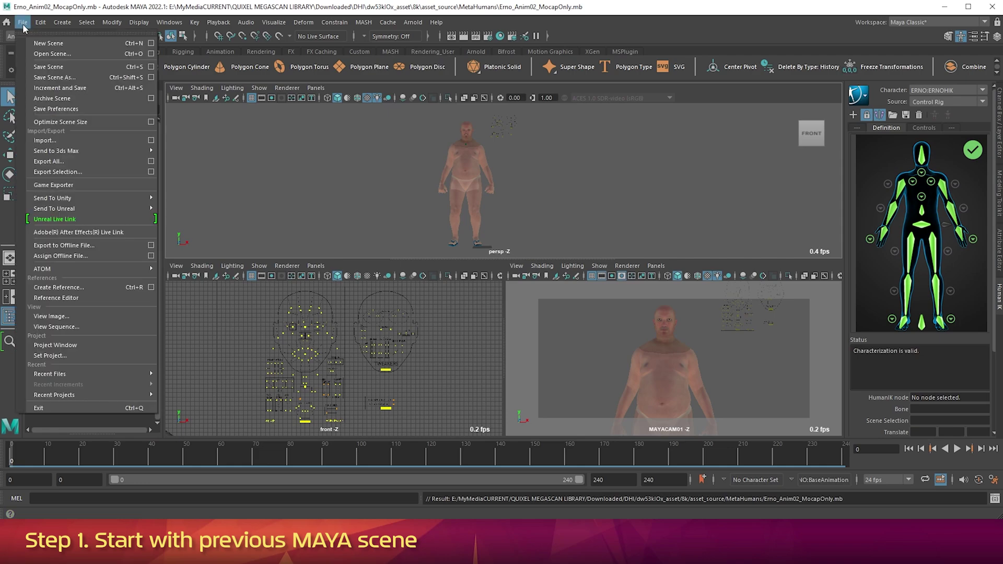
pyautogui.click(46, 78)
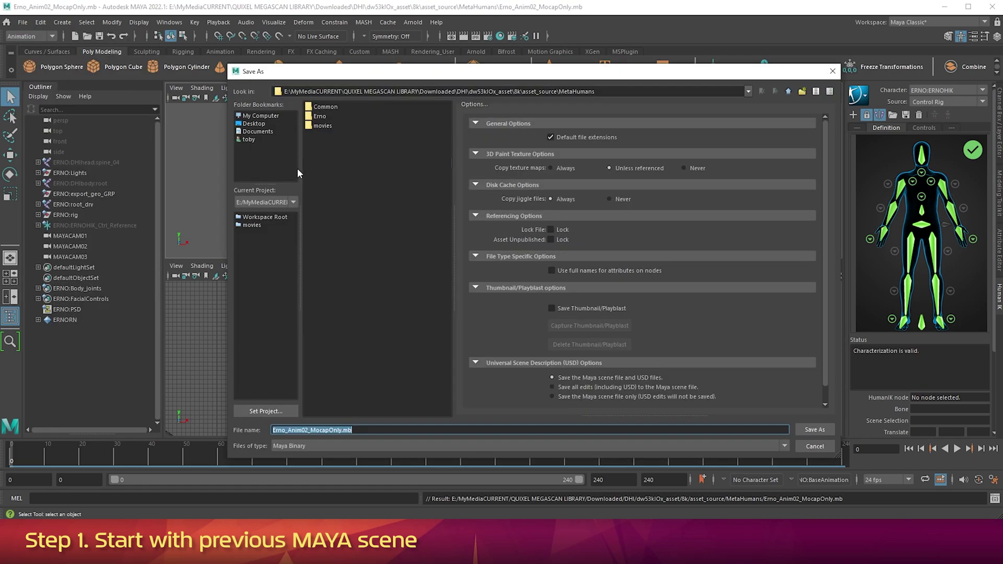
pyautogui.click(306, 431)
pyautogui.moveTo(310, 430); pyautogui.dragTo(342, 431)
pyautogui.write('Eyeballs')
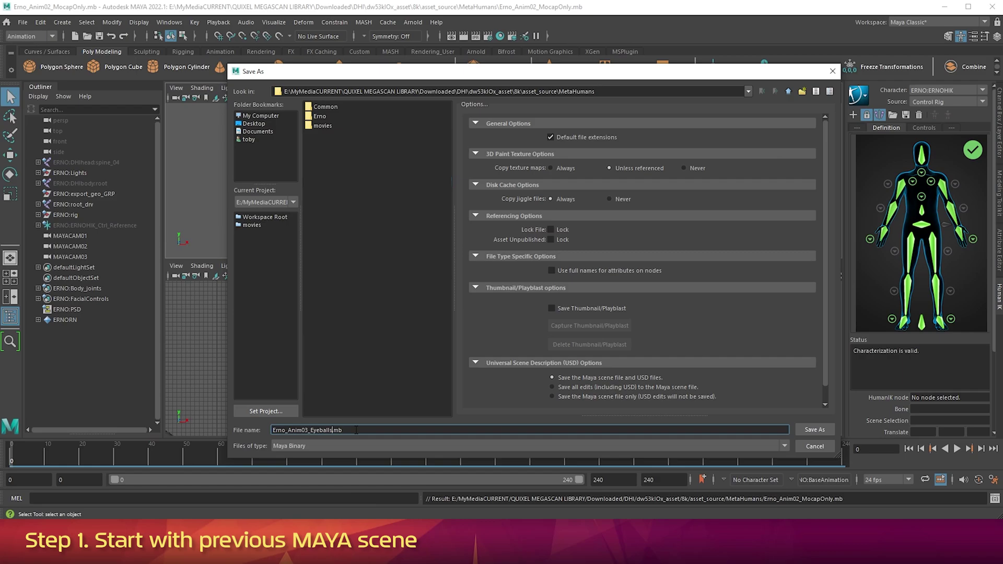
pyautogui.press('Return')
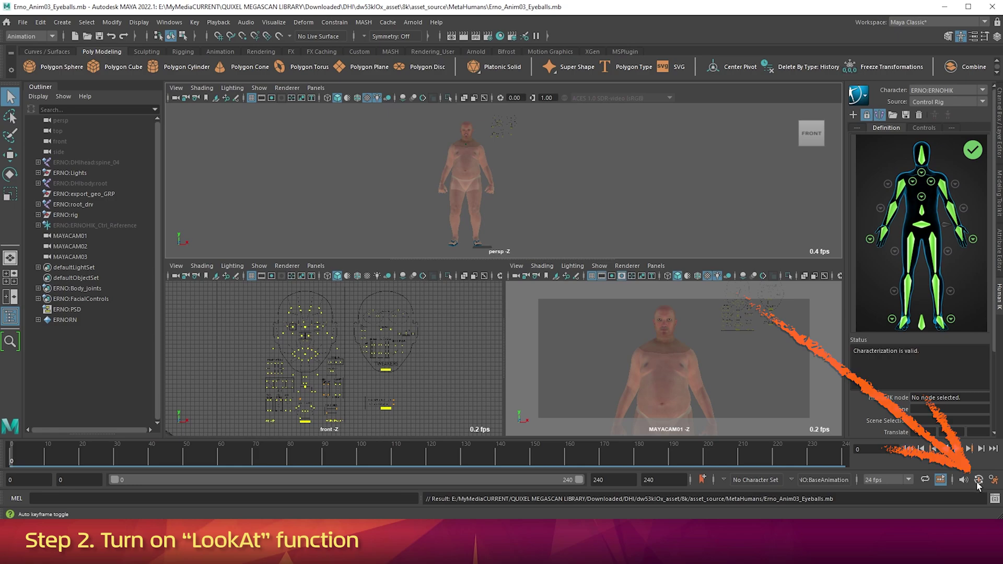
# Turn on the lookAt switch in the SWITCHES box of the facial controls by moving its handle to the opposite end.
pyautogui.keyDown('alt'); pyautogui.moveTo(513, 143); pyautogui.dragTo(821, 201, button='right'); pyautogui.keyUp('alt')
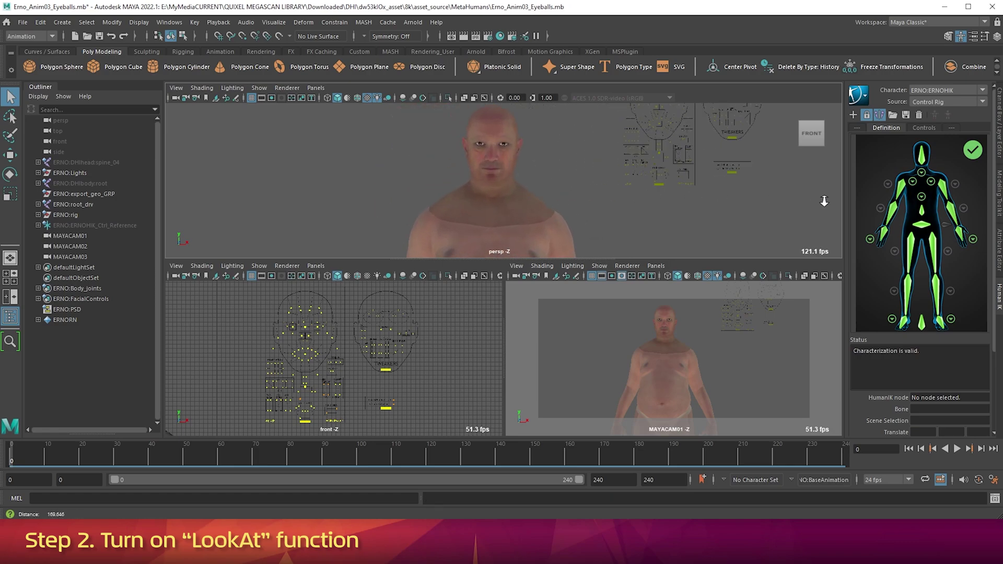
pyautogui.keyDown('alt'); pyautogui.moveTo(578, 162); pyautogui.dragTo(749, 198, button='right'); pyautogui.keyUp('alt')
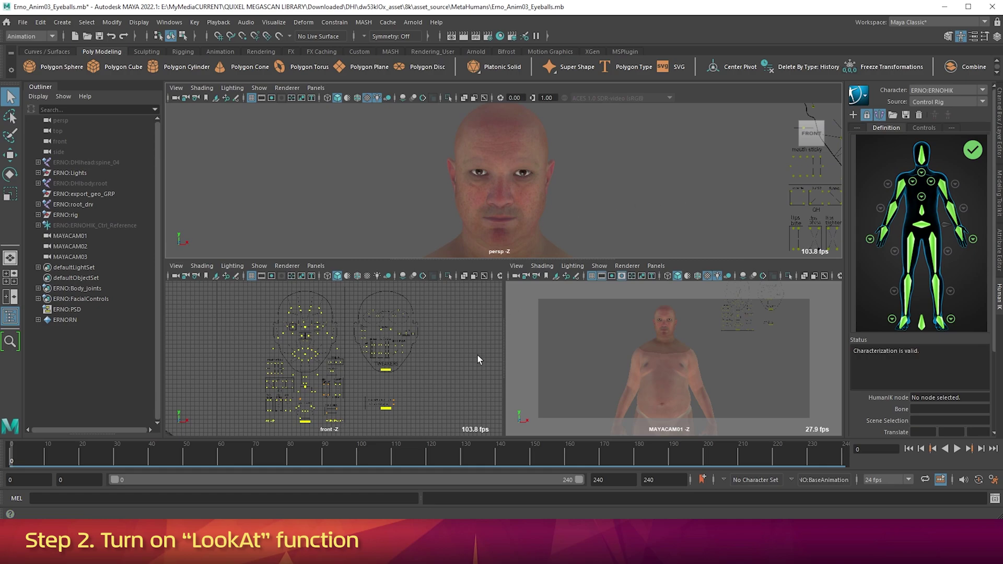
pyautogui.click(458, 368)
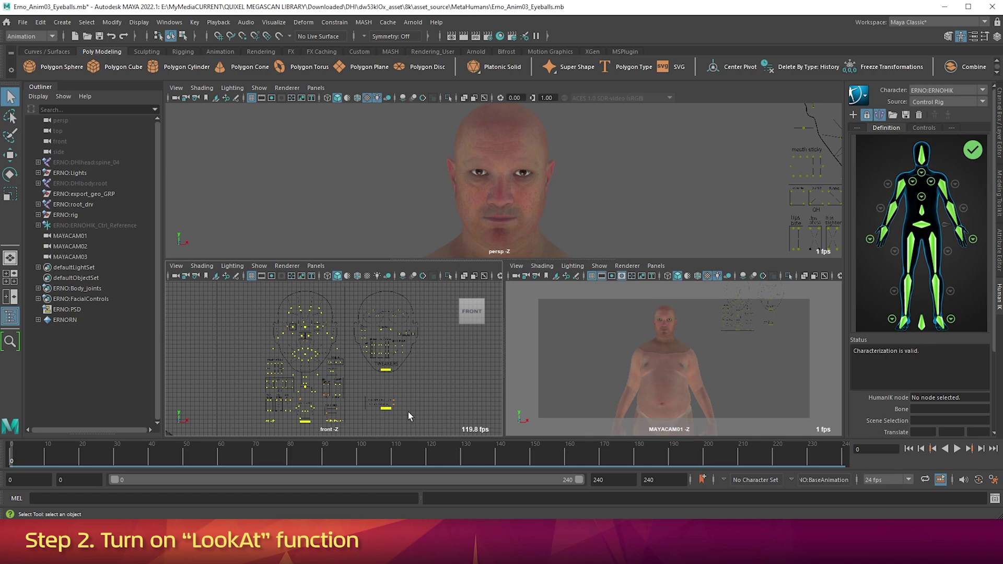
pyautogui.scroll(5, 341, 400)
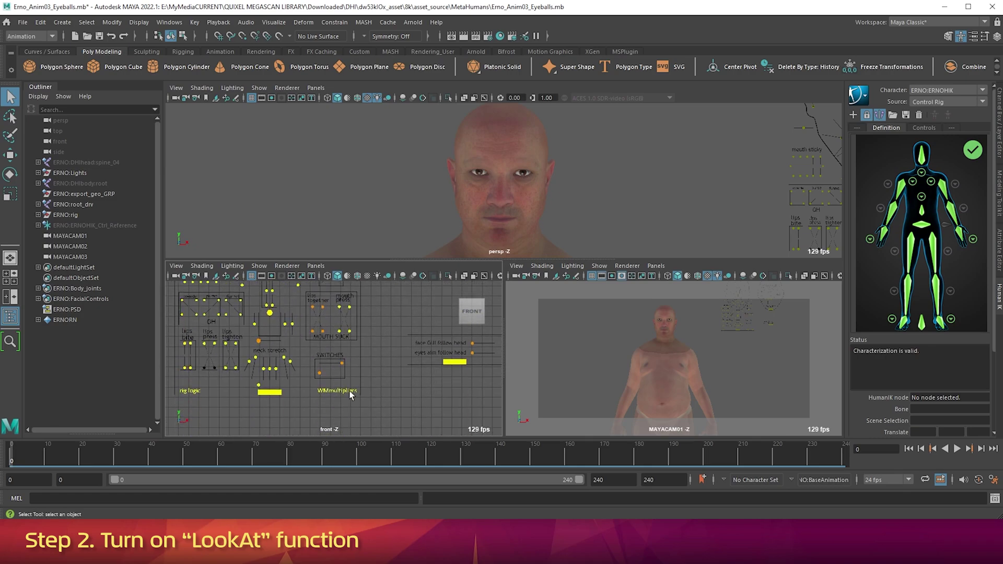
pyautogui.scroll(5, 354, 388)
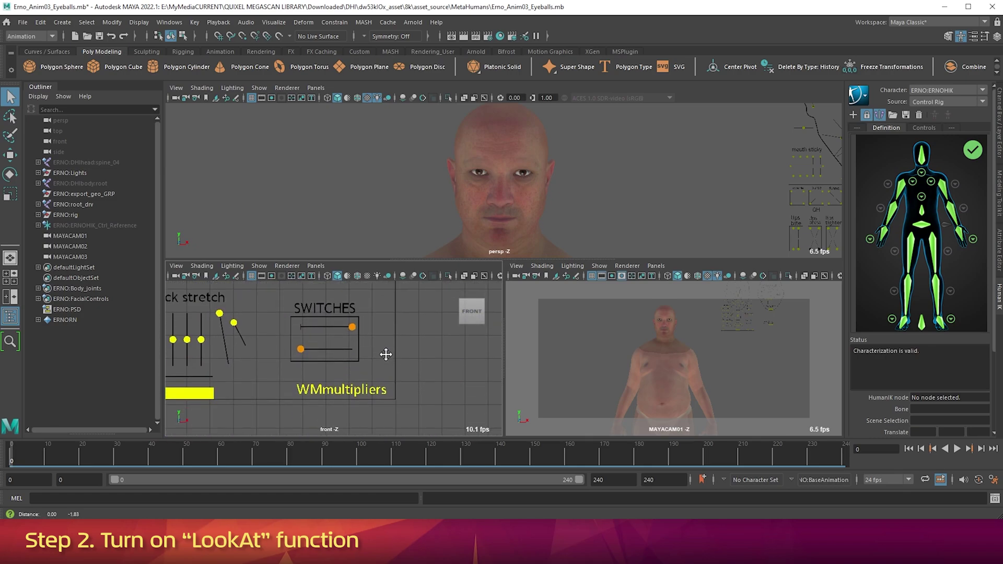
pyautogui.click(300, 350)
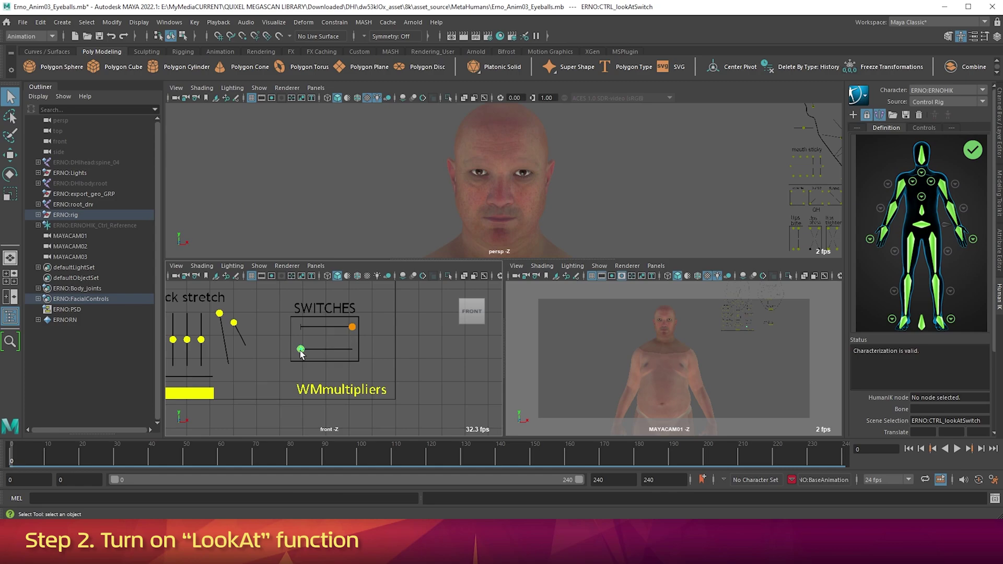
pyautogui.press('w')
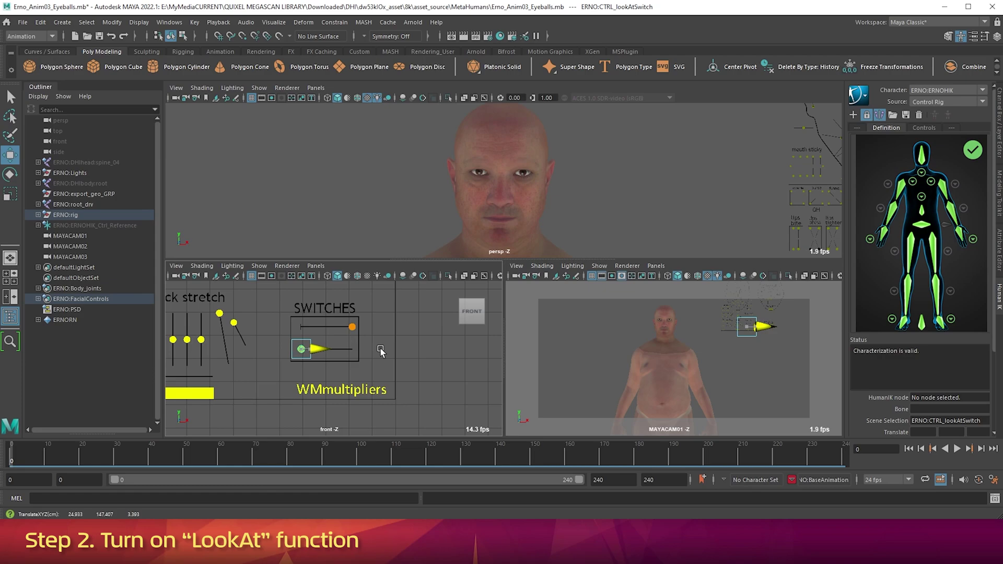
pyautogui.moveTo(329, 349); pyautogui.dragTo(381, 351)
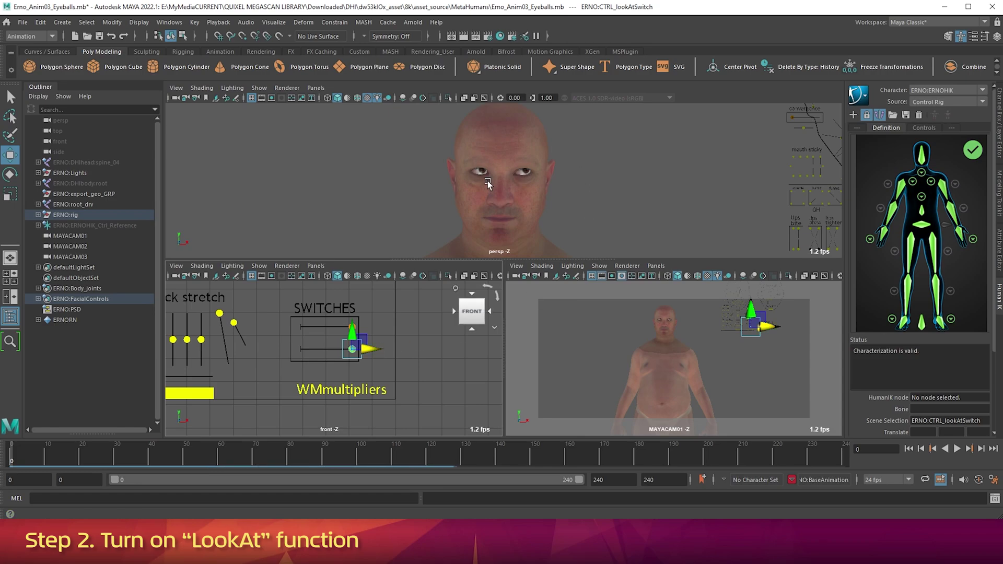
# Select the eyes aim control beside the facial control board and lower it to the character's chest height.
pyautogui.scroll(-3, 665, 170)
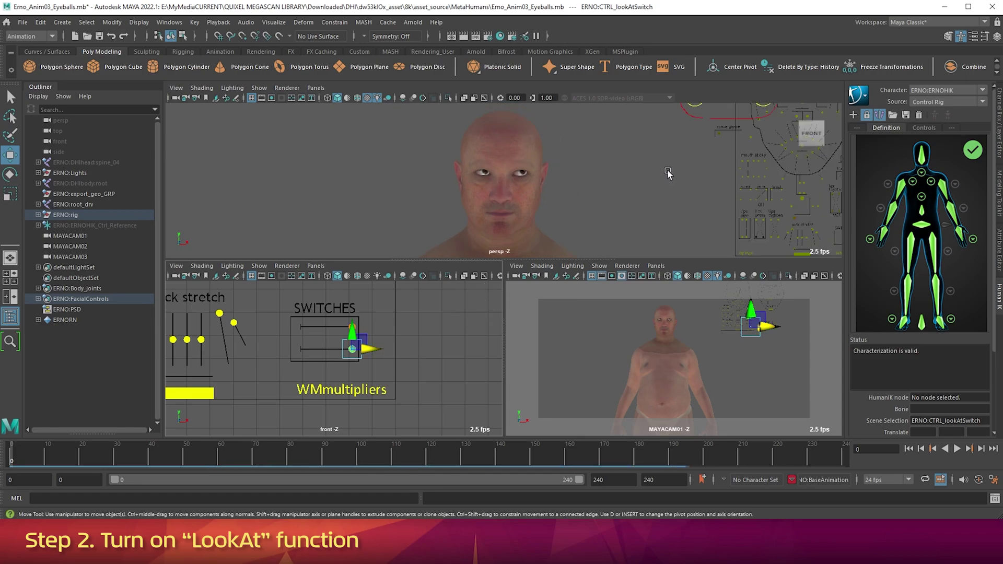
pyautogui.keyDown('alt'); pyautogui.moveTo(671, 165); pyautogui.dragTo(659, 185, button='middle'); pyautogui.keyUp('alt')
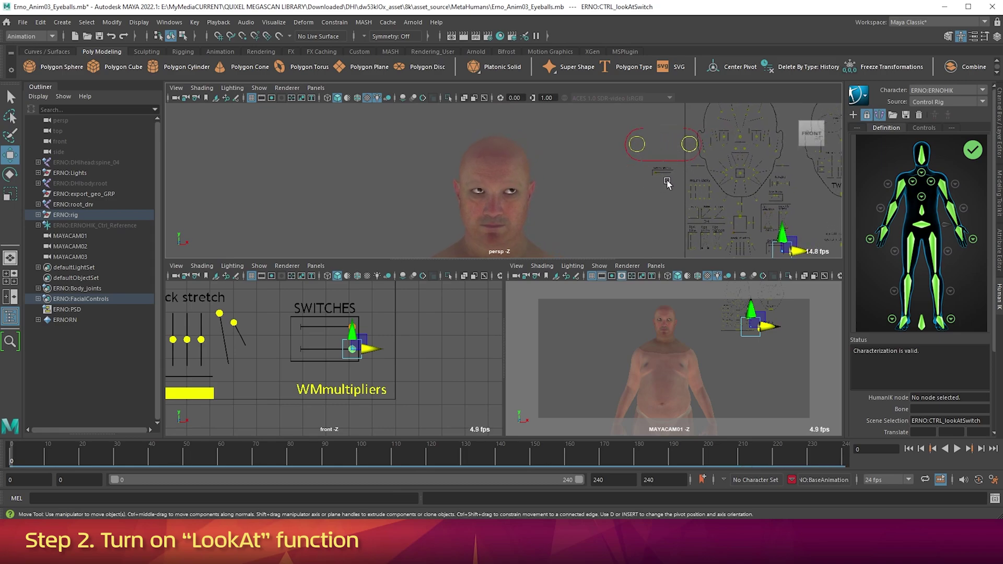
pyautogui.click(643, 162)
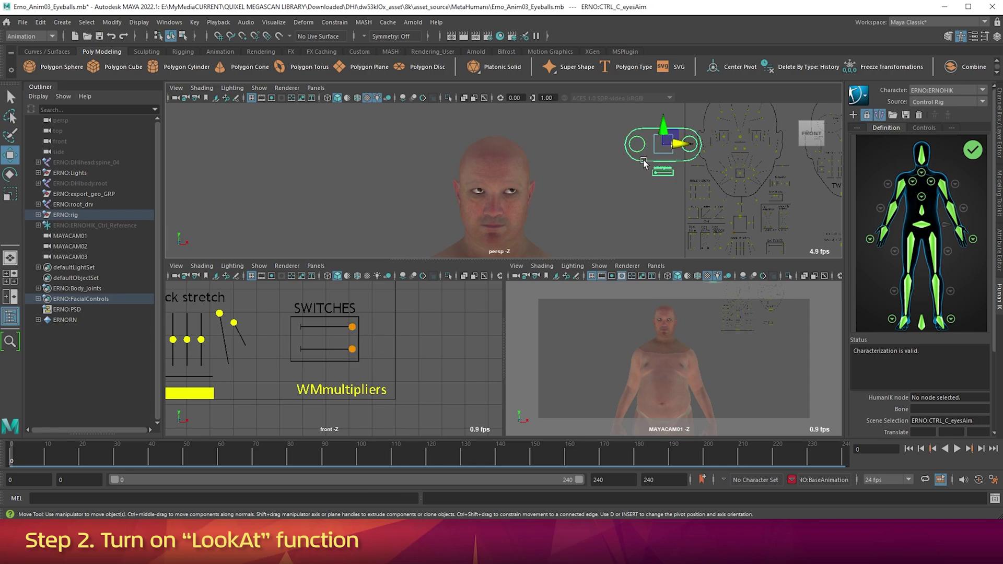
pyautogui.keyDown('alt'); pyautogui.moveTo(627, 166); pyautogui.dragTo(561, 230, button='right'); pyautogui.keyUp('alt')
pyautogui.moveTo(531, 154); pyautogui.dragTo(532, 232)
# Maximize the MAYACAM01 view and play back the animation to check how the eyes follow the aim control.
pyautogui.click(819, 365)
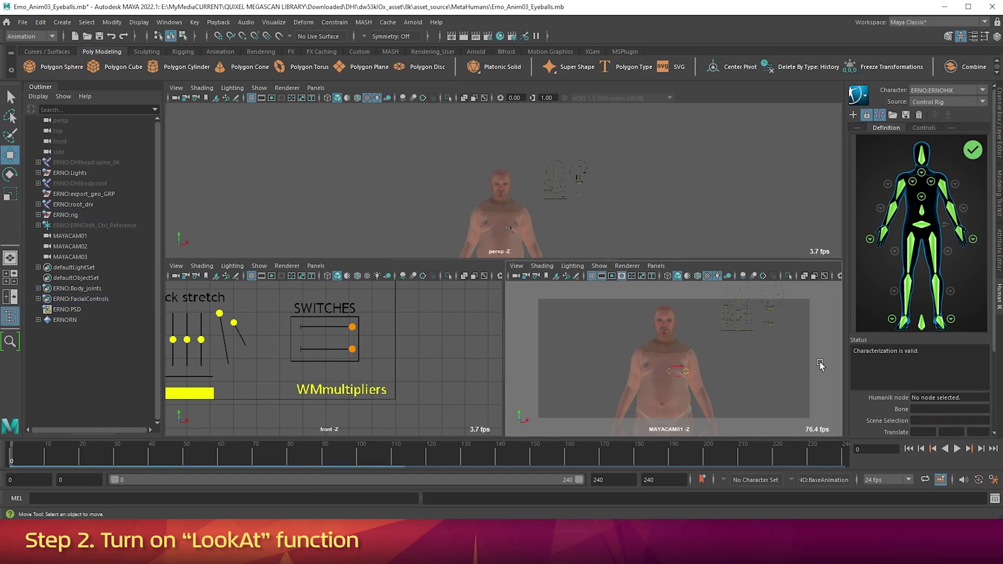
pyautogui.press('space')
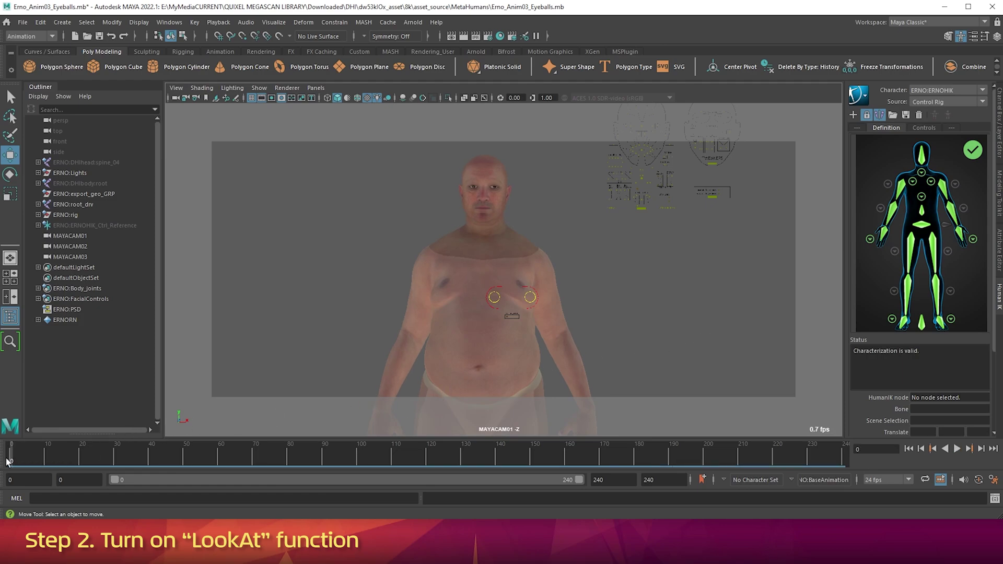
pyautogui.hotkey('alt', 'v')
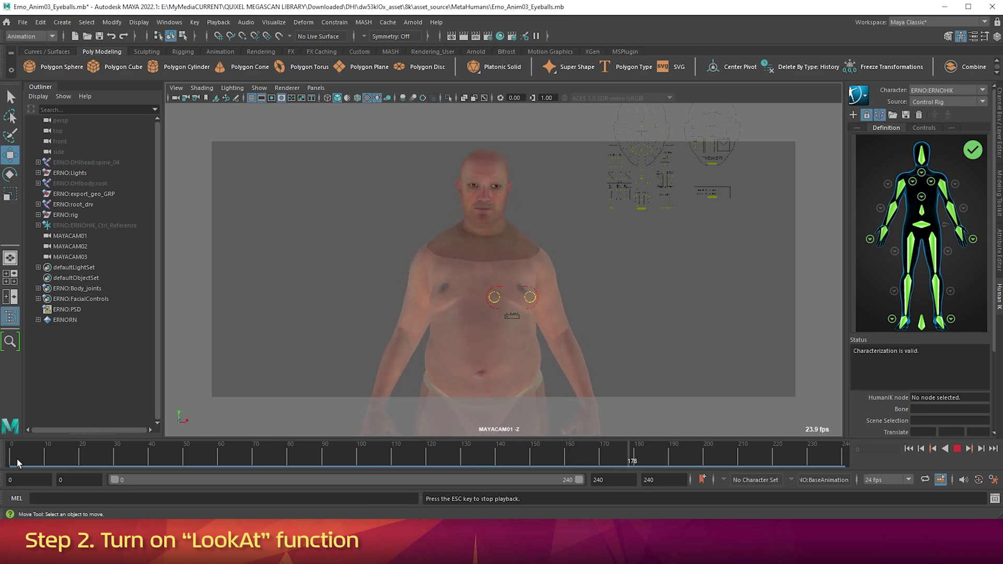
pyautogui.press('Escape')
pyautogui.hotkey('alt', 'v')
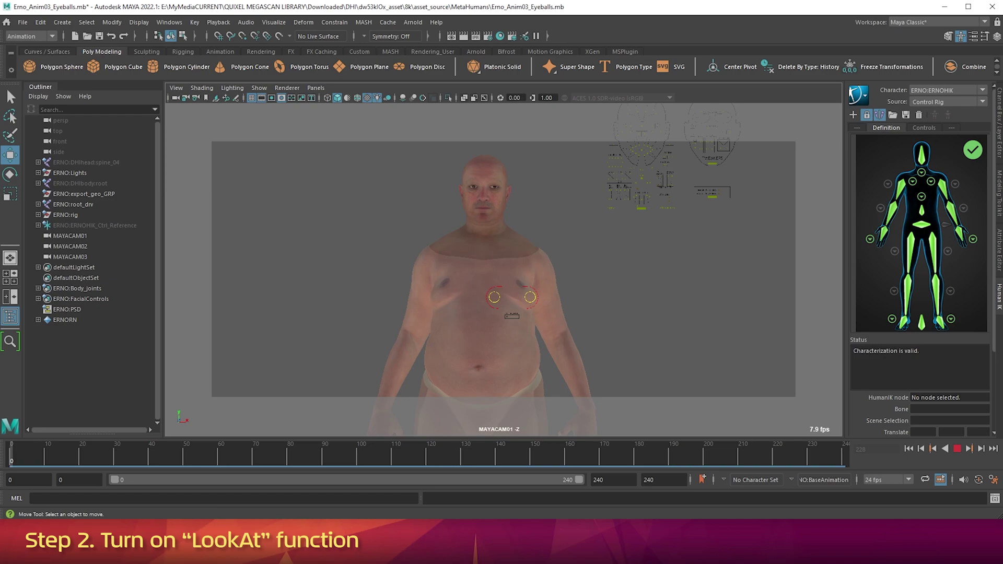
pyautogui.press('Escape')
# Raise the eyes aim control to the character's neck height and play back the animation to check the gaze.
pyautogui.click(519, 286)
pyautogui.moveTo(515, 285); pyautogui.dragTo(517, 238)
pyautogui.hotkey('alt', 'v')
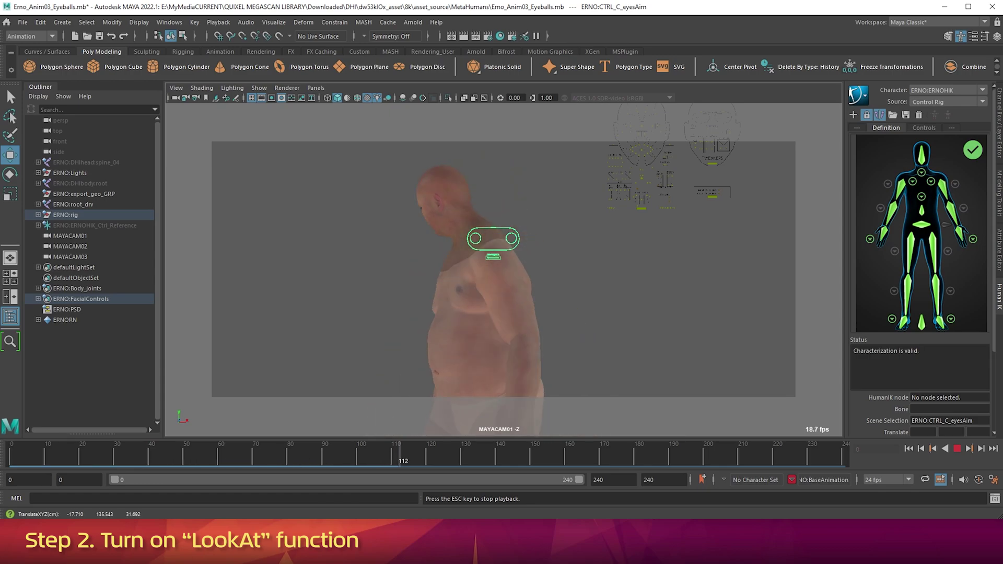
pyautogui.press('Escape')
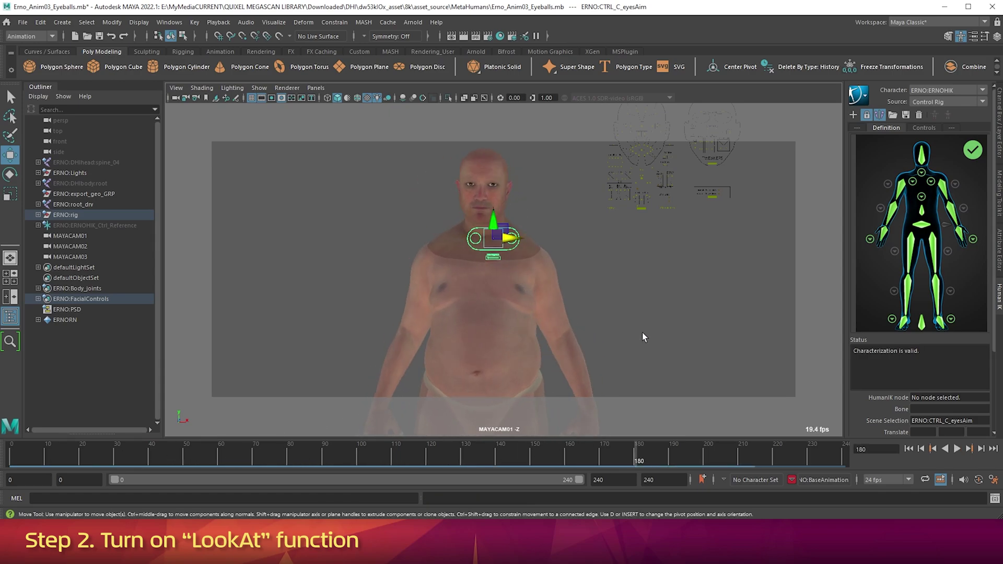
pyautogui.click(644, 337)
# Return to the multi-view layout, aim the perspective view at the head mesh, and orbit to see the head from behind.
pyautogui.press('space')
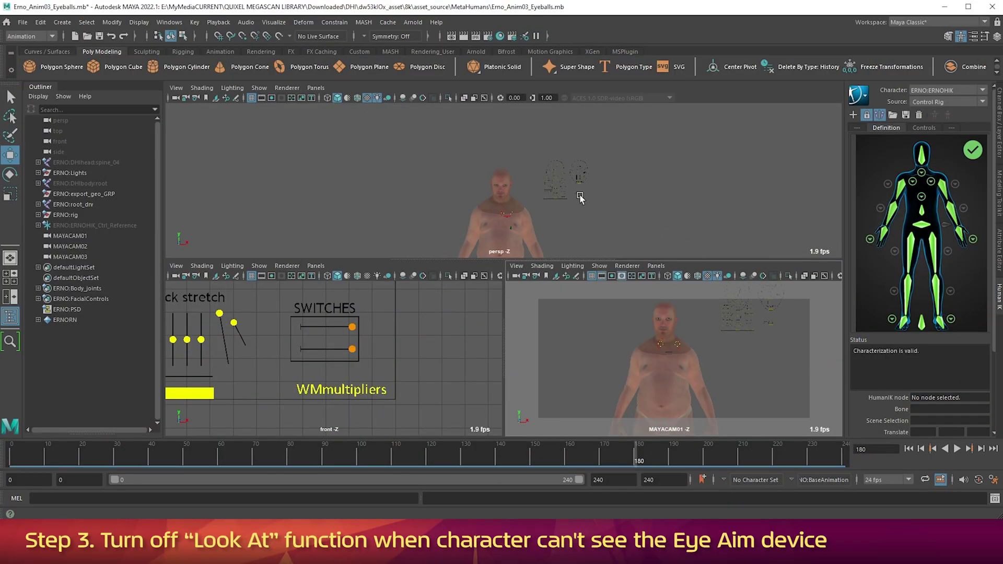
pyautogui.click(511, 204)
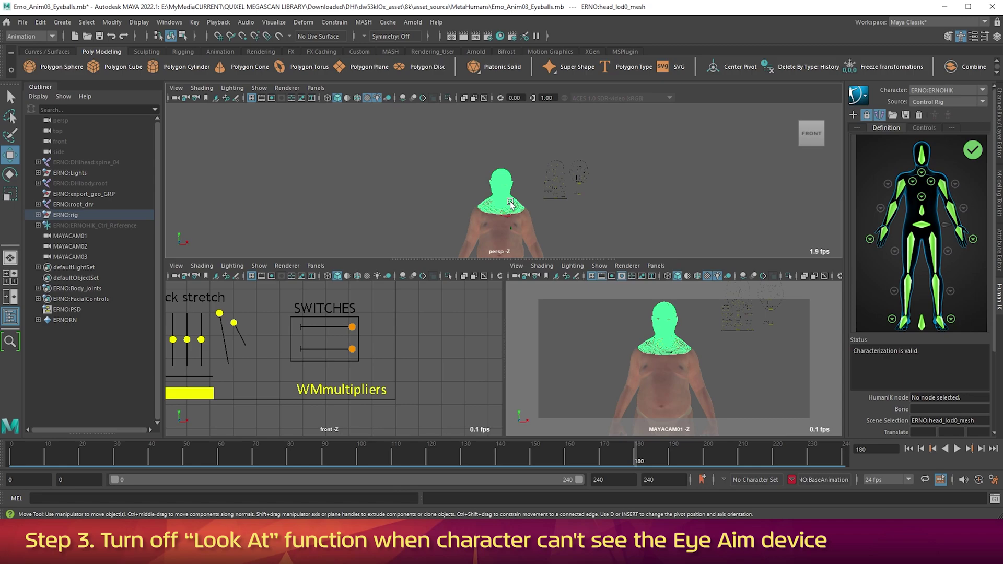
pyautogui.click(176, 88)
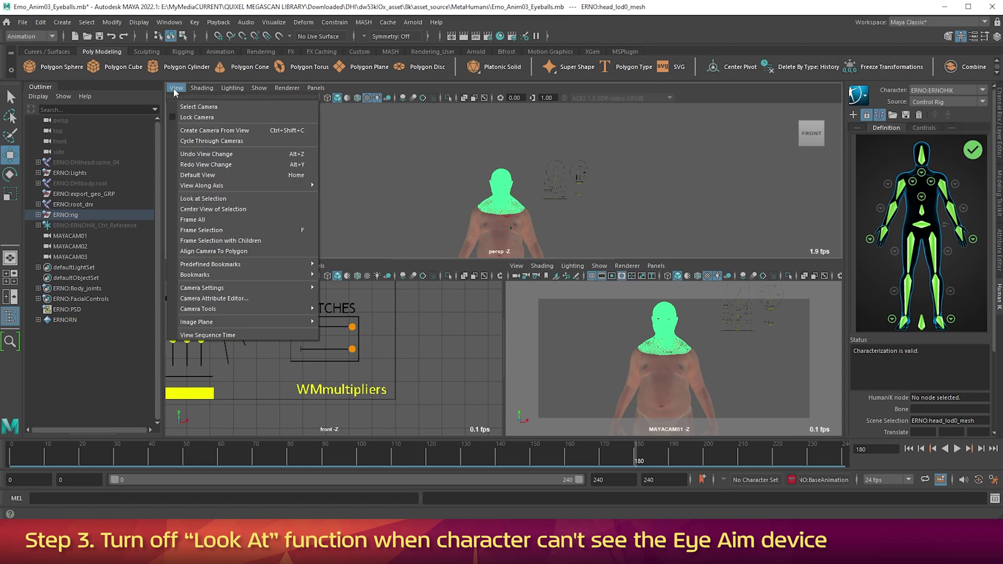
pyautogui.click(199, 199)
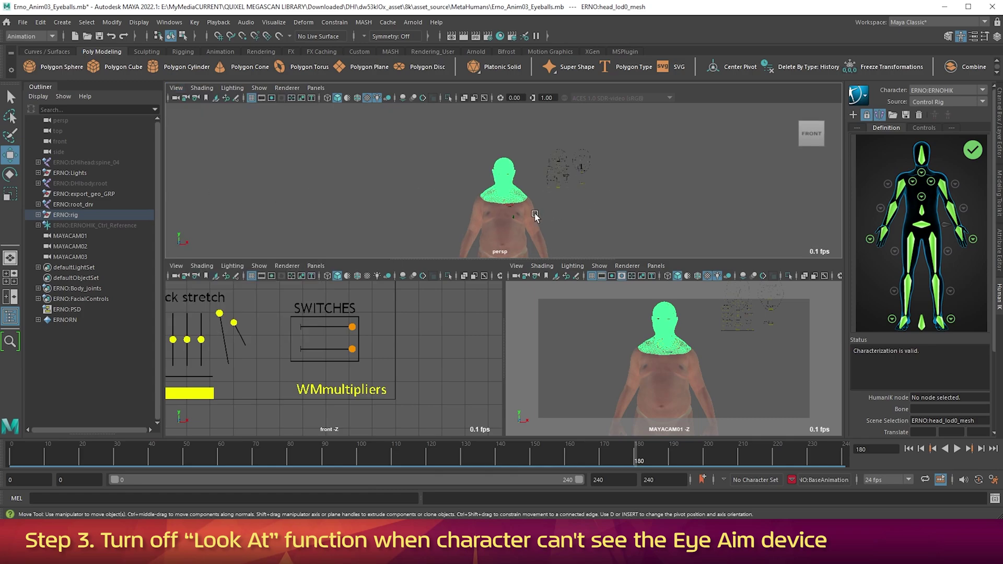
pyautogui.scroll(6, 527, 217)
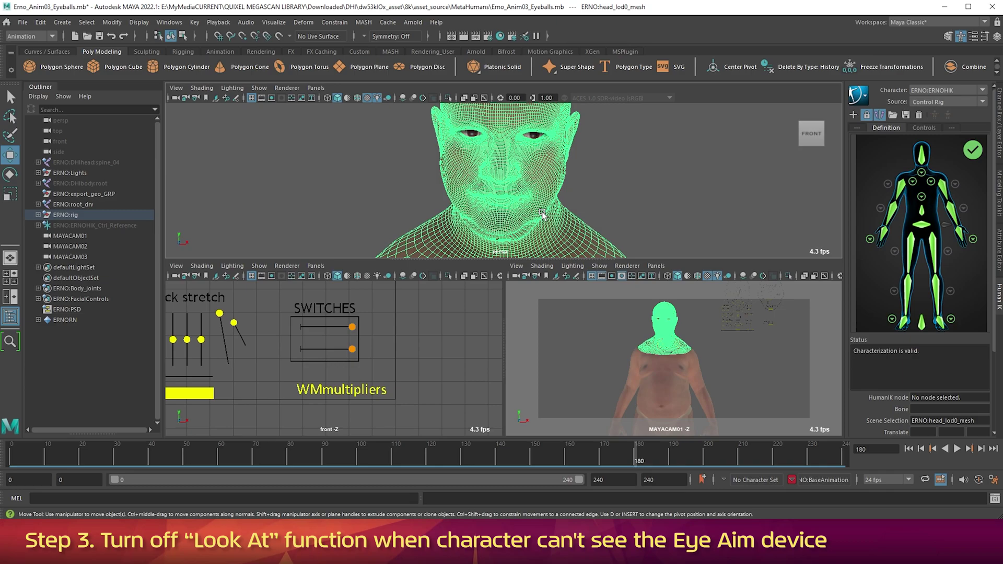
pyautogui.keyDown('alt'); pyautogui.moveTo(543, 219); pyautogui.dragTo(361, 225); pyautogui.keyUp('alt')
pyautogui.scroll(-2, 499, 196)
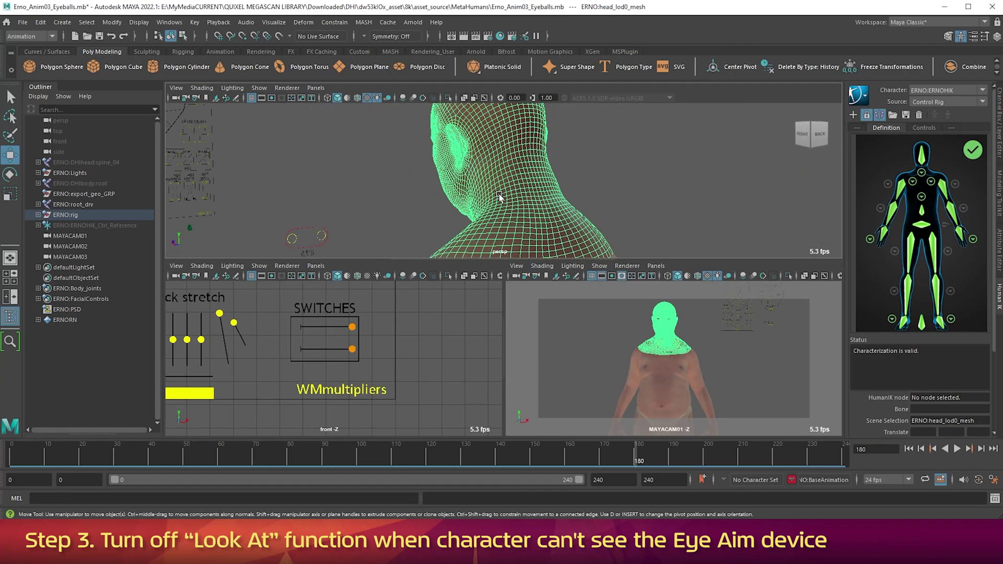
# Go back to the first frame, deselect the head mesh, and advance the animation to around frame 56.
pyautogui.hotkey('alt', 'shift', 'v')
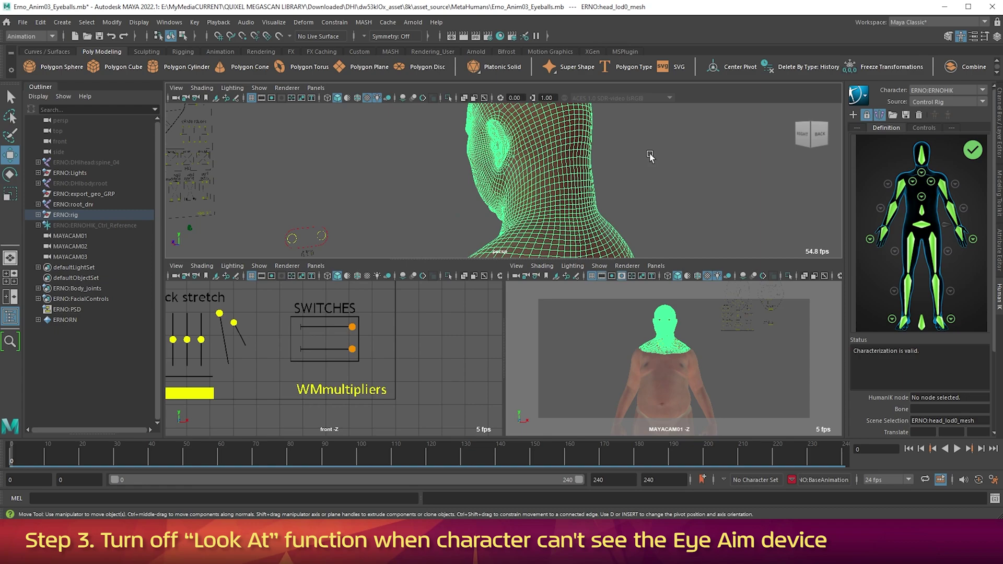
pyautogui.click(650, 156)
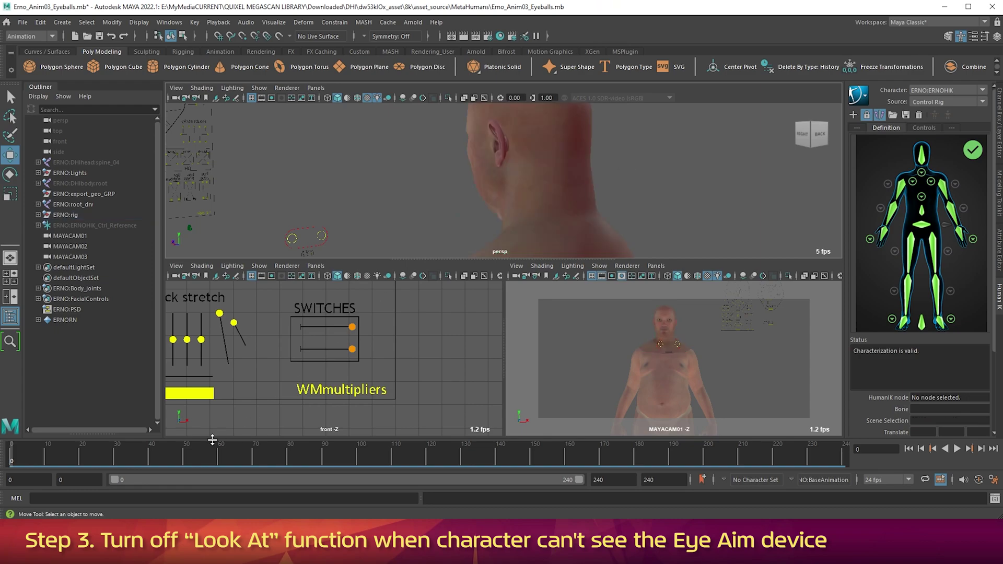
pyautogui.hotkey('alt', 'v')
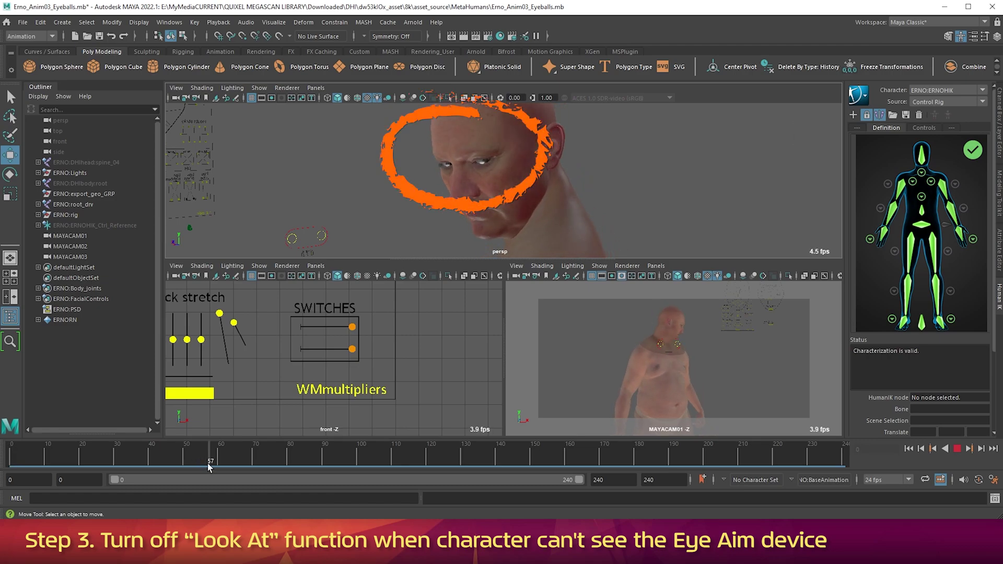
pyautogui.moveTo(207, 465); pyautogui.dragTo(204, 465)
# Examine the eyes close up from several angles at frame 56, comparing their direction with the eyes aim control.
pyautogui.keyDown('alt'); pyautogui.moveTo(475, 168); pyautogui.dragTo(609, 214, button='right'); pyautogui.keyUp('alt')
pyautogui.hotkey('alt', 'v')
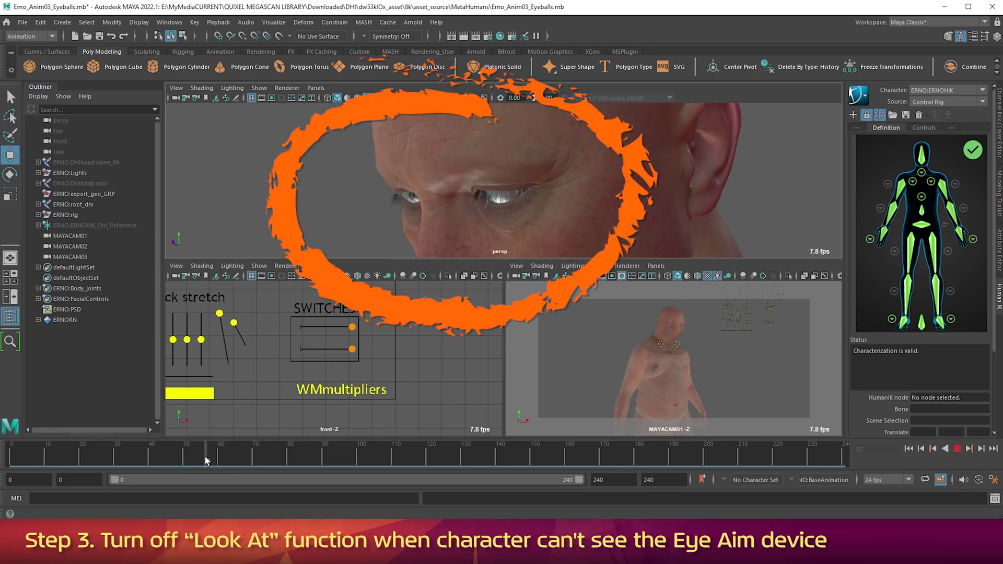
pyautogui.hotkey('alt', 'v')
pyautogui.keyDown('alt'); pyautogui.moveTo(554, 216); pyautogui.dragTo(537, 238); pyautogui.keyUp('alt')
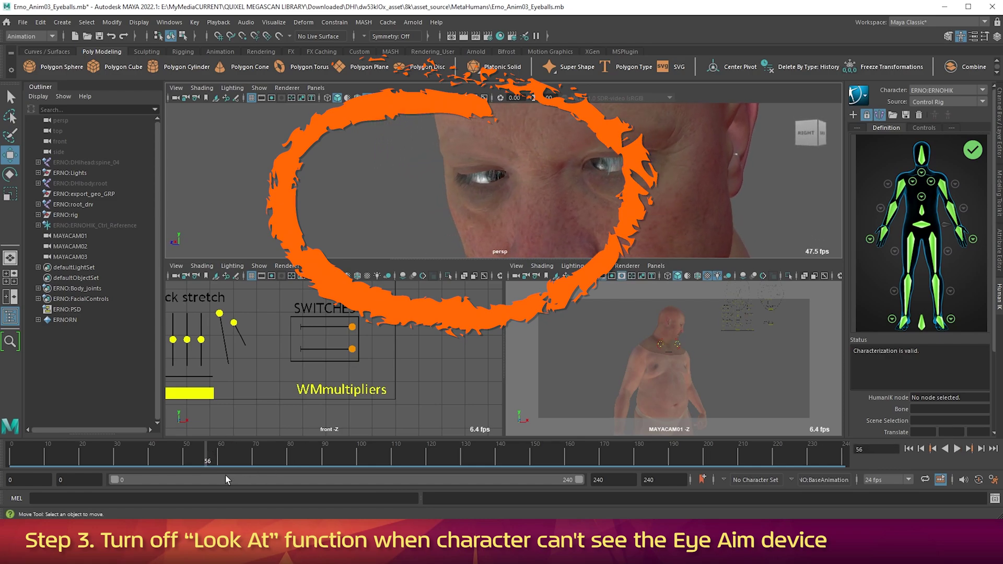
pyautogui.hotkey('alt', 'v')
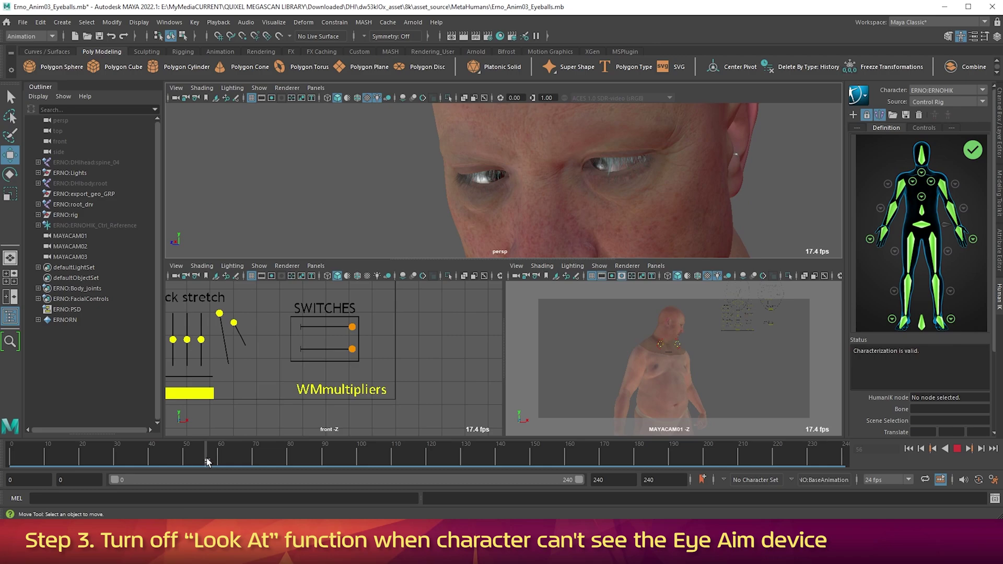
pyautogui.click(208, 462)
pyautogui.keyDown('alt'); pyautogui.moveTo(521, 150); pyautogui.dragTo(492, 180); pyautogui.keyUp('alt')
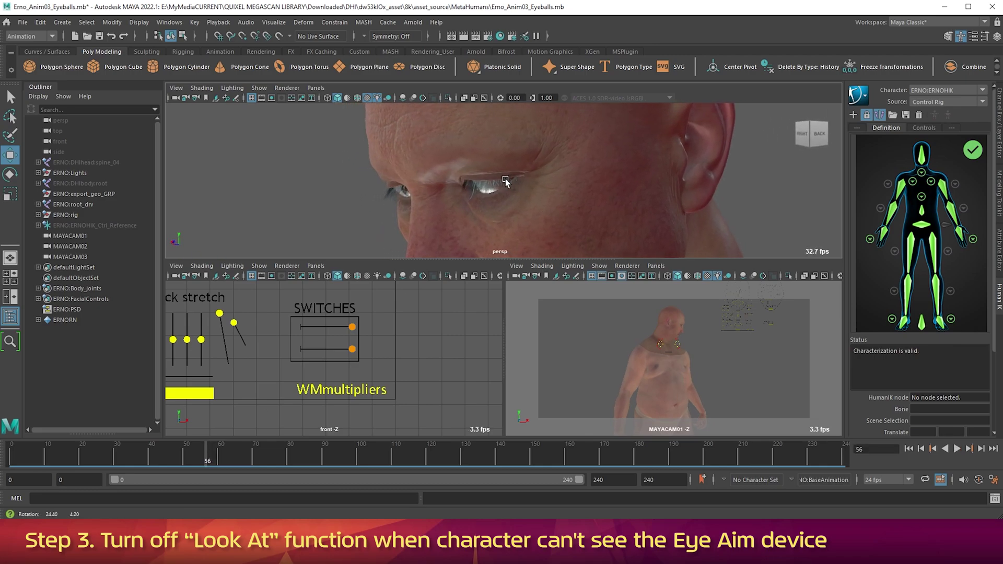
pyautogui.keyDown('alt'); pyautogui.moveTo(491, 180); pyautogui.dragTo(247, 222, button='right'); pyautogui.keyUp('alt')
pyautogui.keyDown('alt'); pyautogui.moveTo(247, 222); pyautogui.dragTo(499, 194); pyautogui.keyUp('alt')
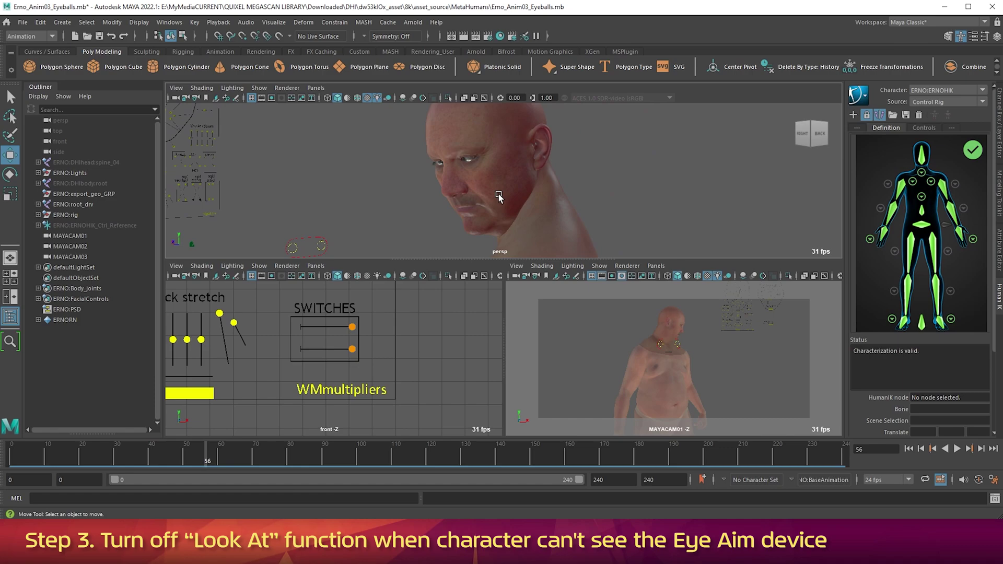
# Select the LookAt switch control and keyframe its on position at frame 40.
pyautogui.moveTo(138, 459); pyautogui.dragTo(10, 456)
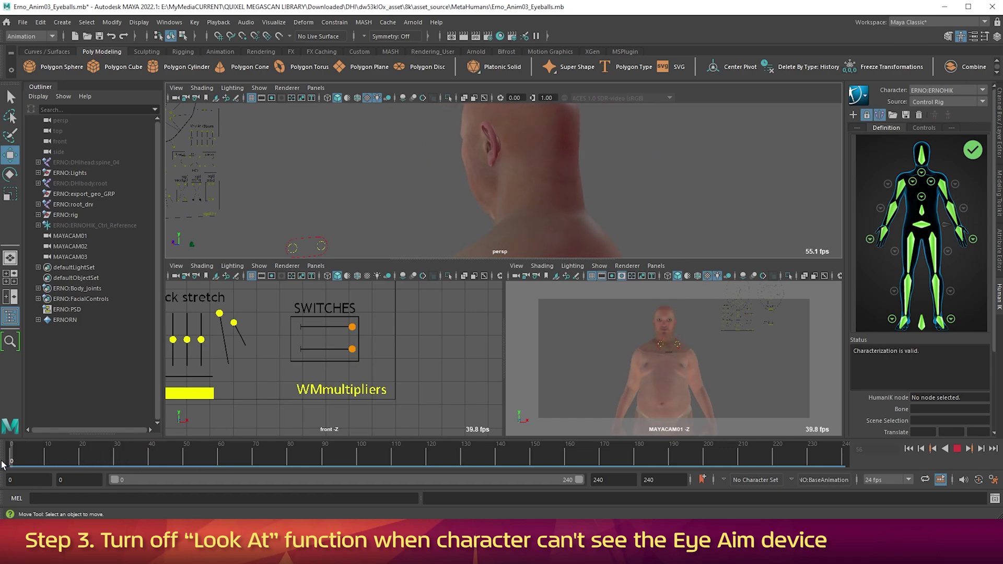
pyautogui.click(355, 349)
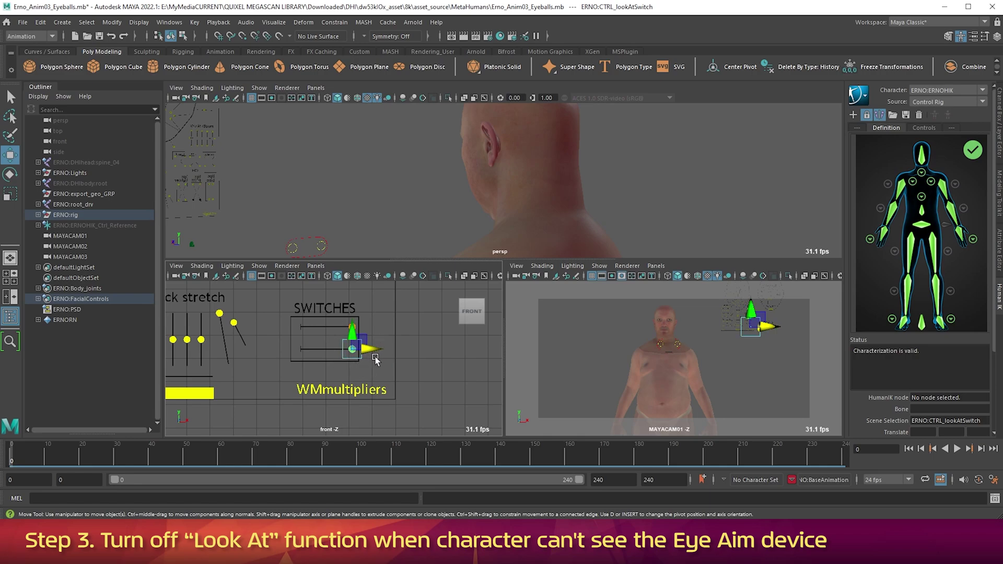
pyautogui.click(150, 461)
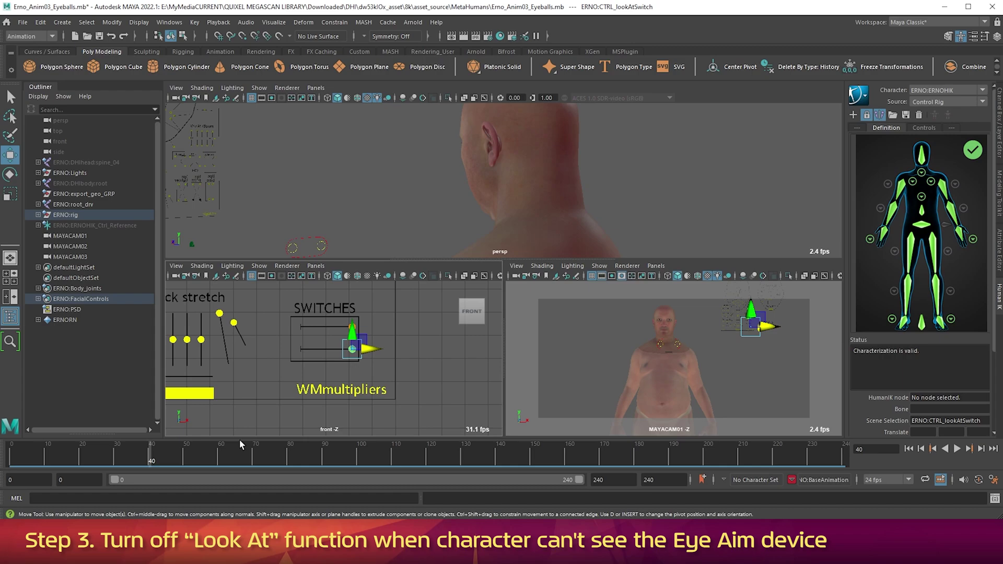
pyautogui.press('s')
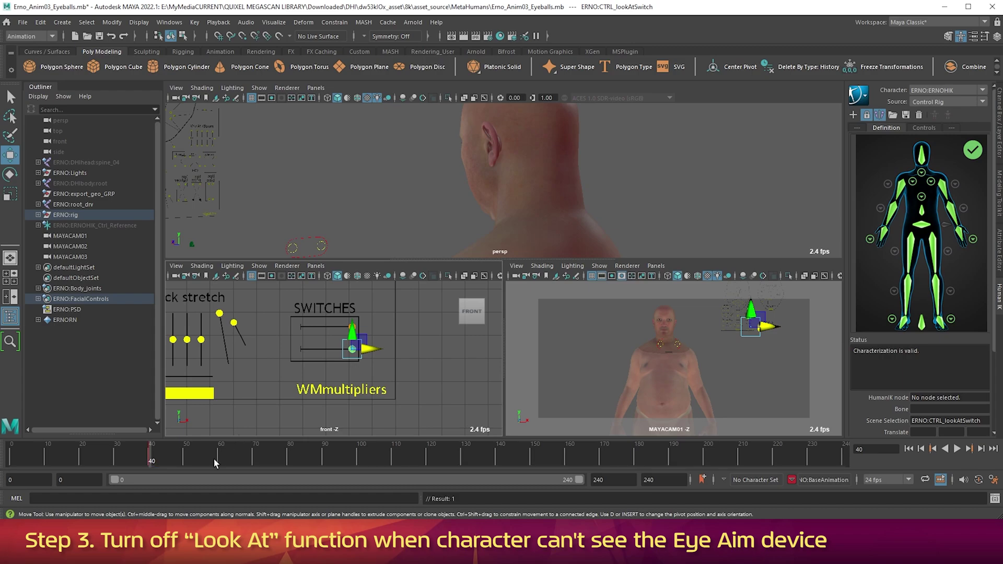
# Keyframe the LookAt switch off at frame 50, and play back the head turn to check the eyes.
pyautogui.click(185, 460)
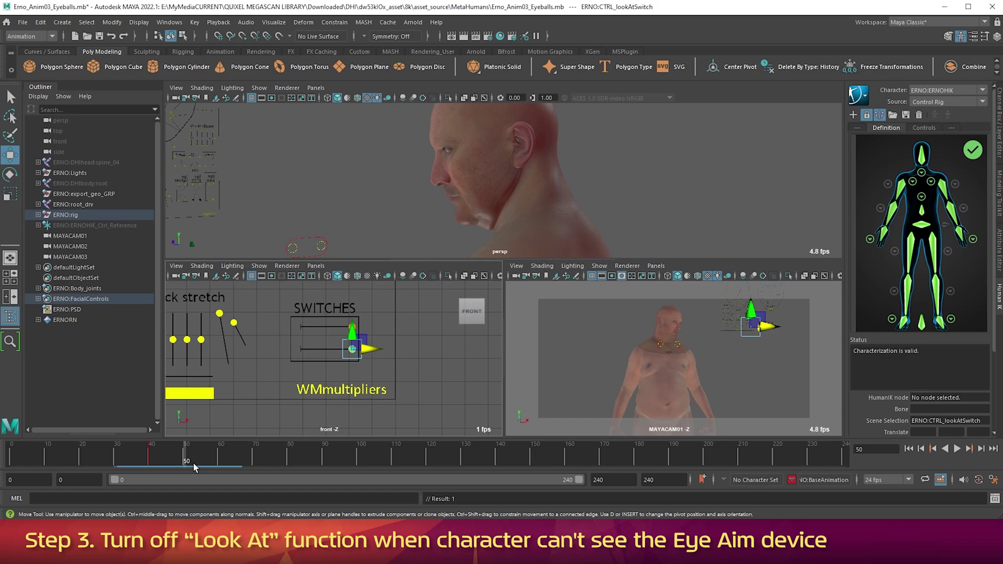
pyautogui.moveTo(353, 350); pyautogui.dragTo(300, 349)
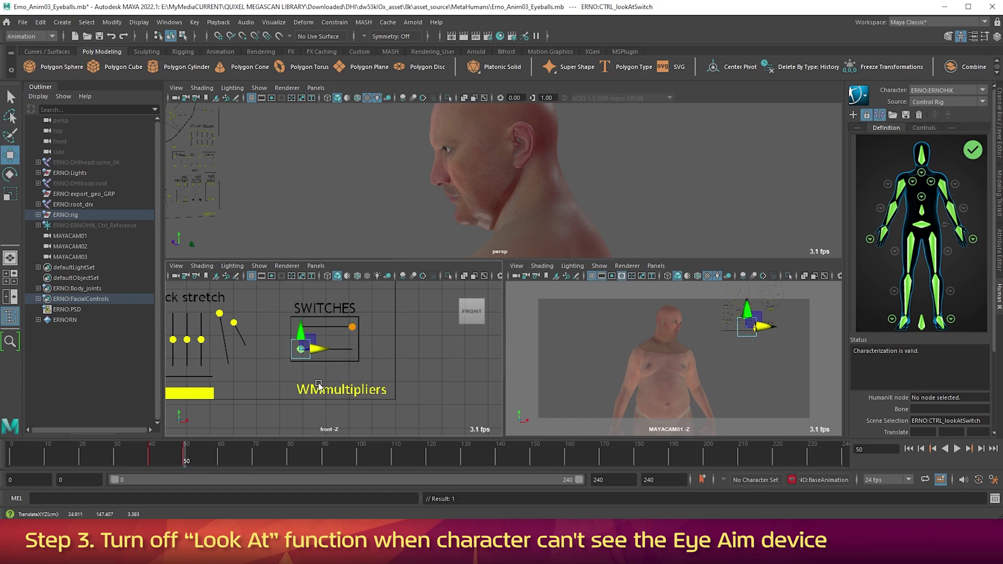
pyautogui.hotkey('alt', 'v')
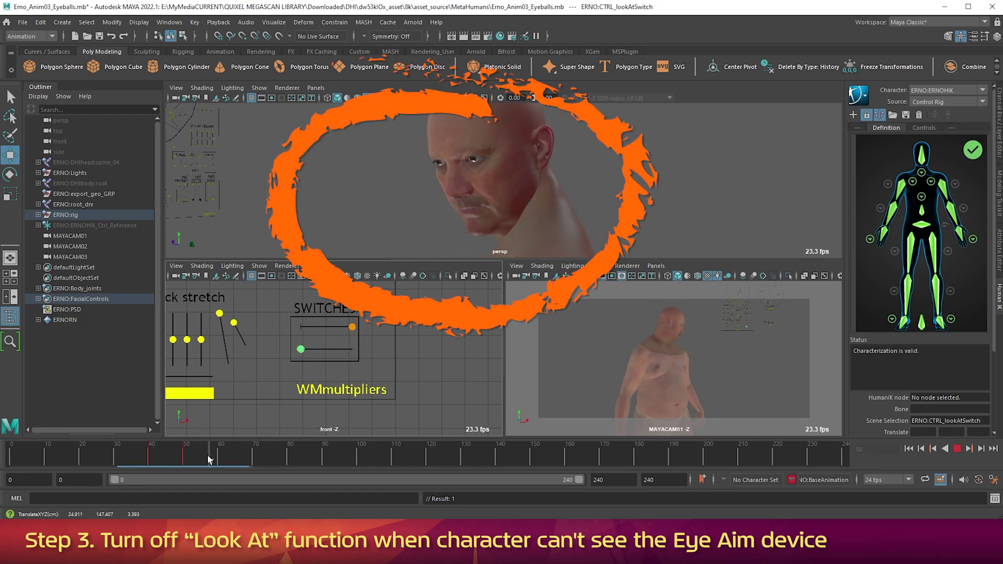
pyautogui.moveTo(218, 460)
pyautogui.mouseDown()
pyautogui.moveTo(179, 461)
pyautogui.moveTo(286, 459)
pyautogui.moveTo(183, 460)
pyautogui.moveTo(277, 459)
pyautogui.moveTo(192, 460)
pyautogui.mouseUp()
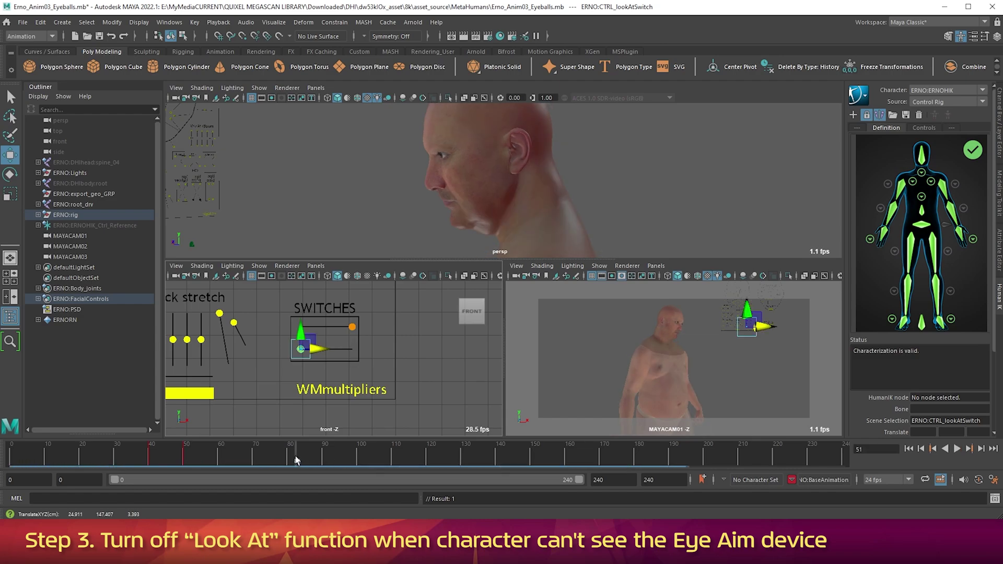
# Keyframe the LookAt switch off at frame 84 and on again at frame 89.
pyautogui.hotkey('alt', 'v')
pyautogui.click(302, 444)
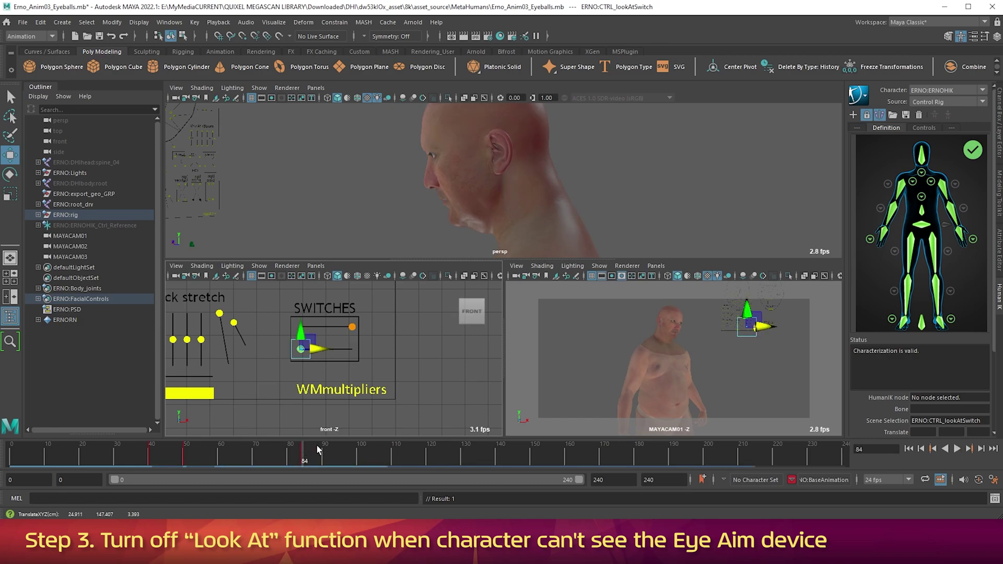
pyautogui.hotkey('alt', 'v')
pyautogui.click(321, 450)
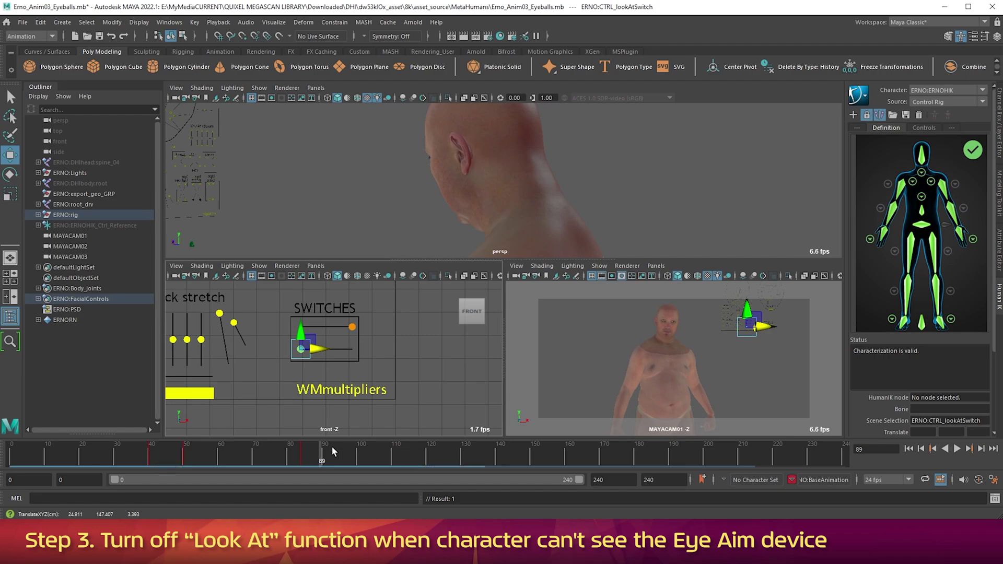
pyautogui.moveTo(322, 354); pyautogui.dragTo(385, 354)
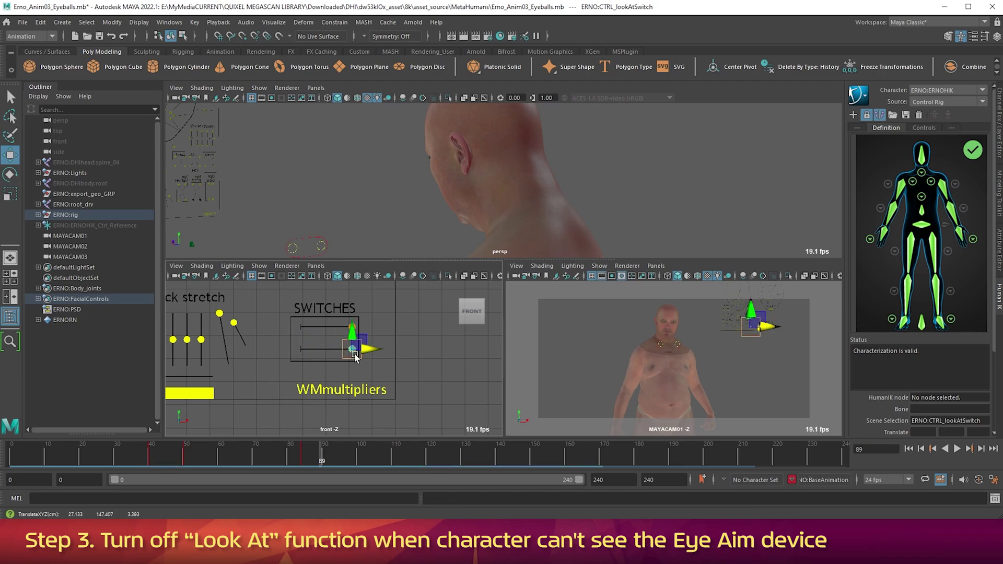
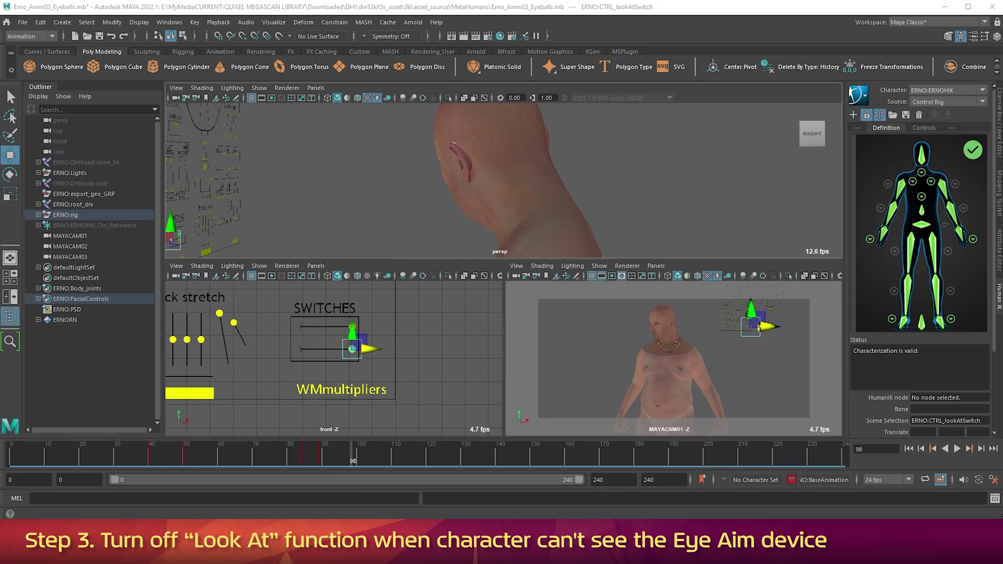
# Find where the head starts turning to the opposite side and keyframe the LookAt switch on at frame 94.
pyautogui.click(471, 209)
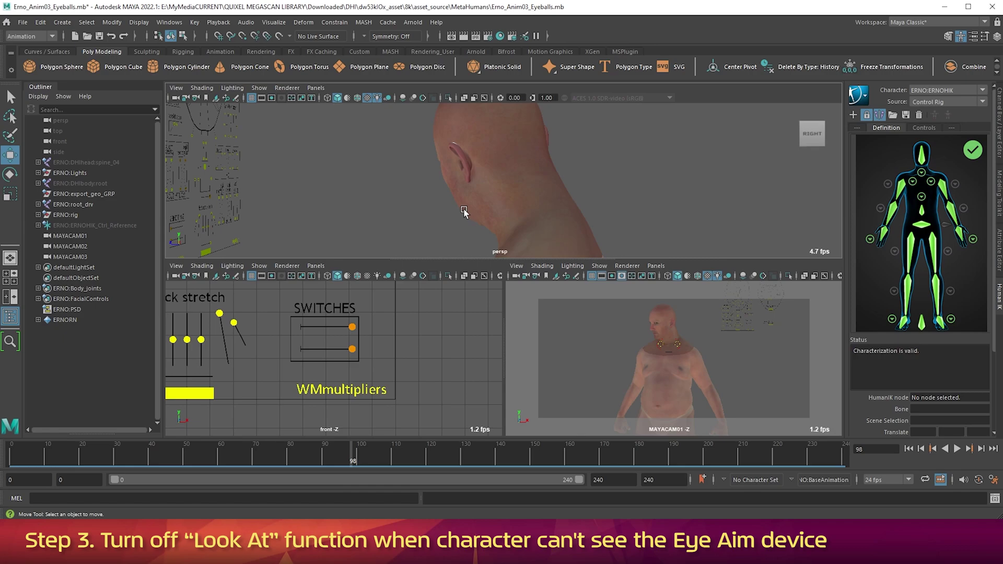
pyautogui.keyDown('alt'); pyautogui.moveTo(464, 210); pyautogui.dragTo(758, 209); pyautogui.keyUp('alt')
pyautogui.click(324, 457)
pyautogui.moveTo(324, 458); pyautogui.dragTo(339, 465)
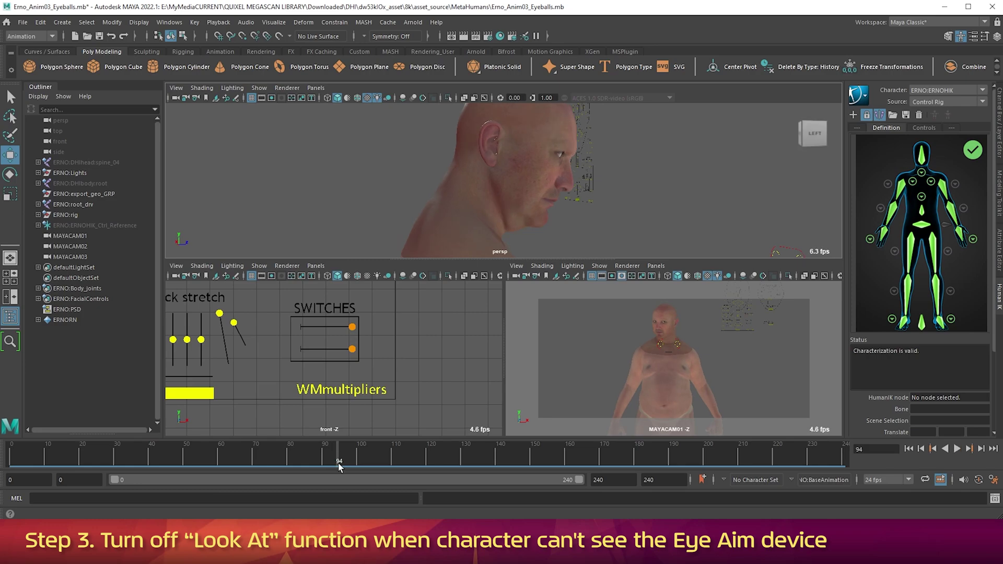
pyautogui.press('s')
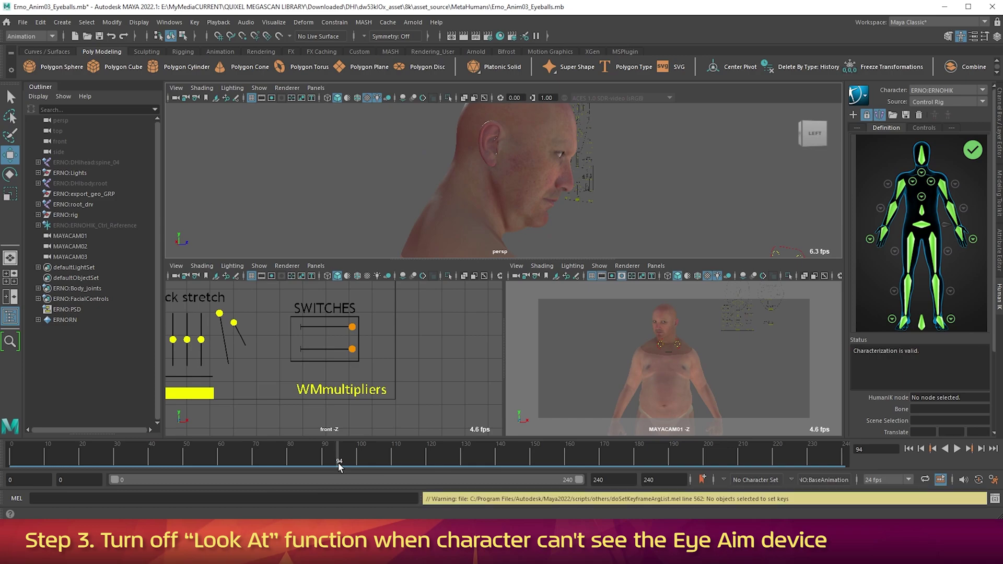
pyautogui.click(354, 350)
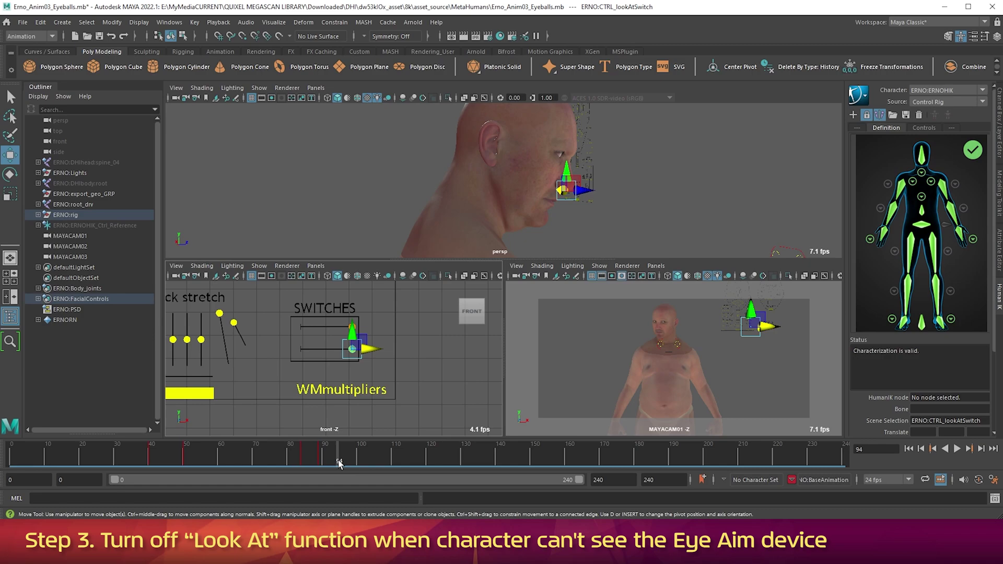
pyautogui.press('s')
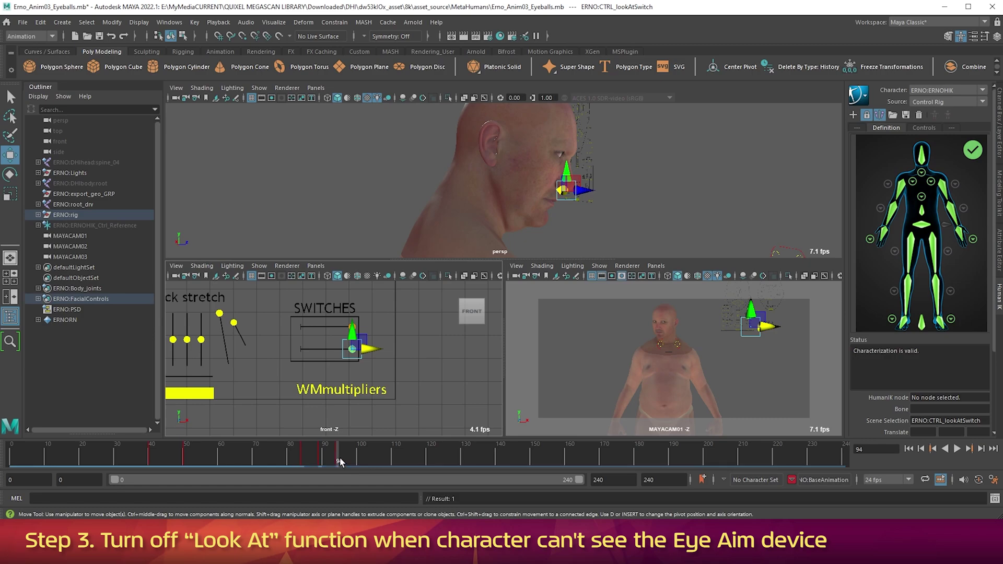
# Turn the LookAt switch off at frame 103 and keyframe it there.
pyautogui.moveTo(340, 457); pyautogui.dragTo(369, 466)
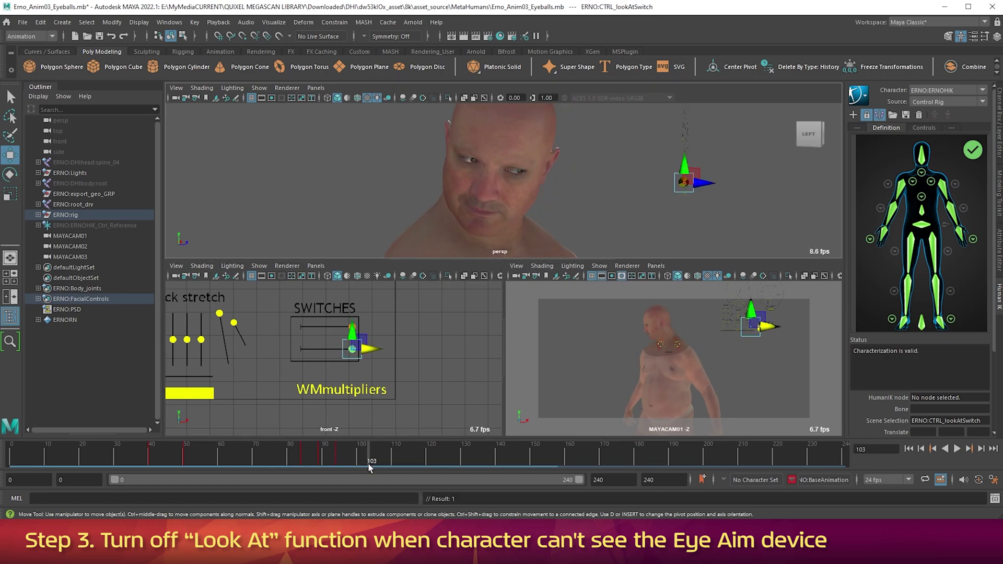
pyautogui.moveTo(374, 349); pyautogui.dragTo(322, 349)
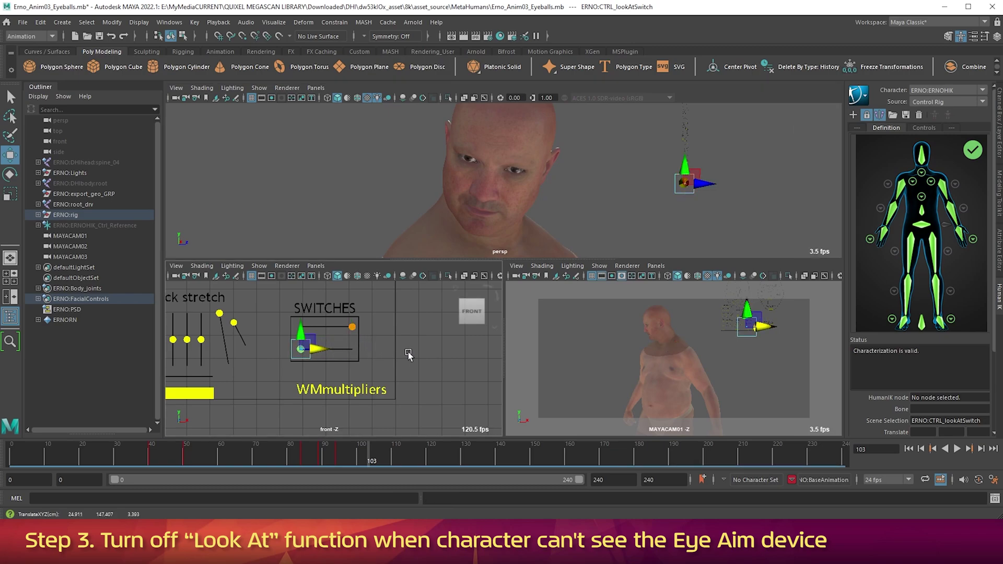
pyautogui.press('s')
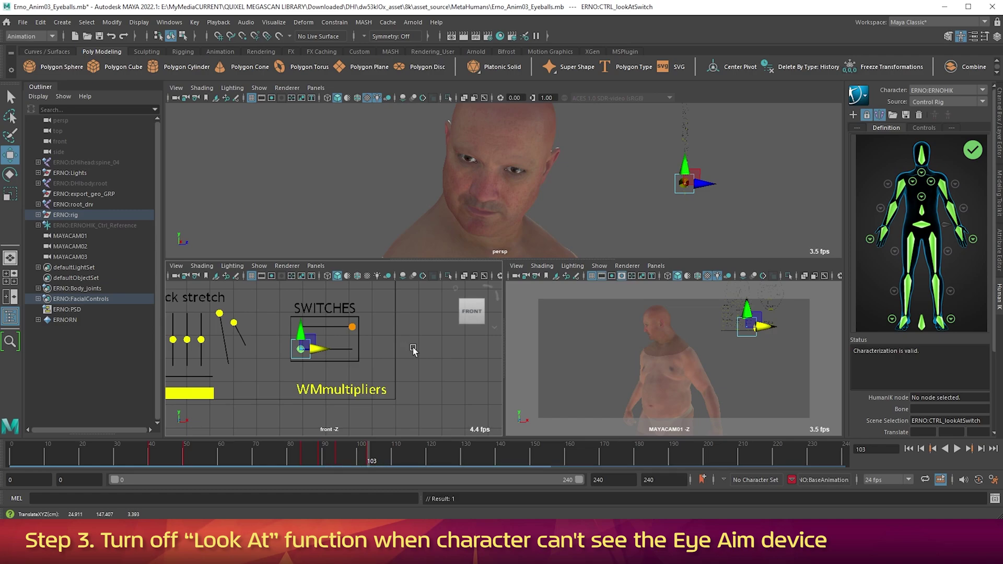
# Keyframe the LookAt switch off at frame 130 and on again at frame 140.
pyautogui.click(343, 458)
pyautogui.moveTo(342, 458)
pyautogui.mouseDown()
pyautogui.moveTo(547, 463)
pyautogui.moveTo(462, 462)
pyautogui.mouseUp()
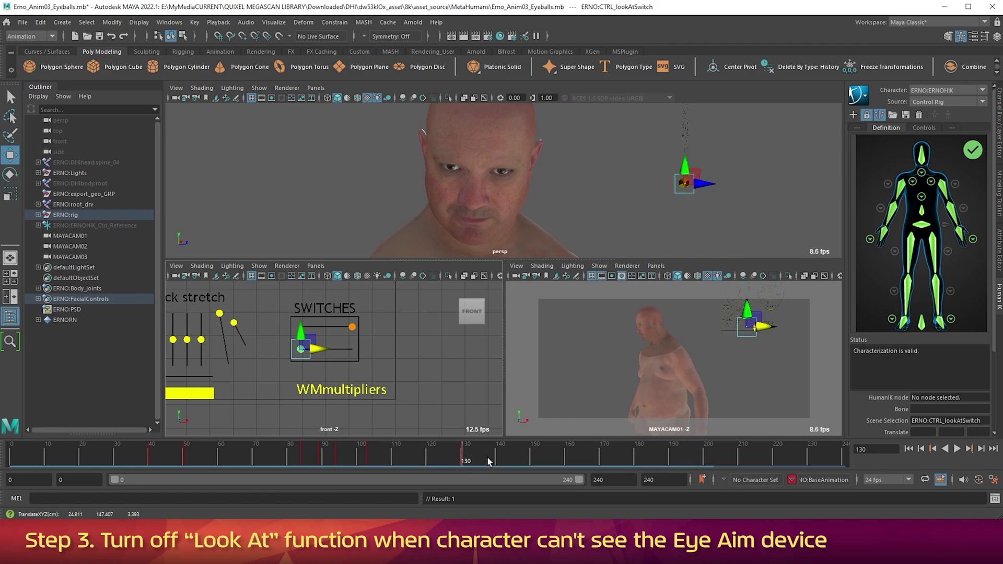
pyautogui.moveTo(487, 460); pyautogui.dragTo(496, 461)
pyautogui.moveTo(325, 355); pyautogui.dragTo(379, 355)
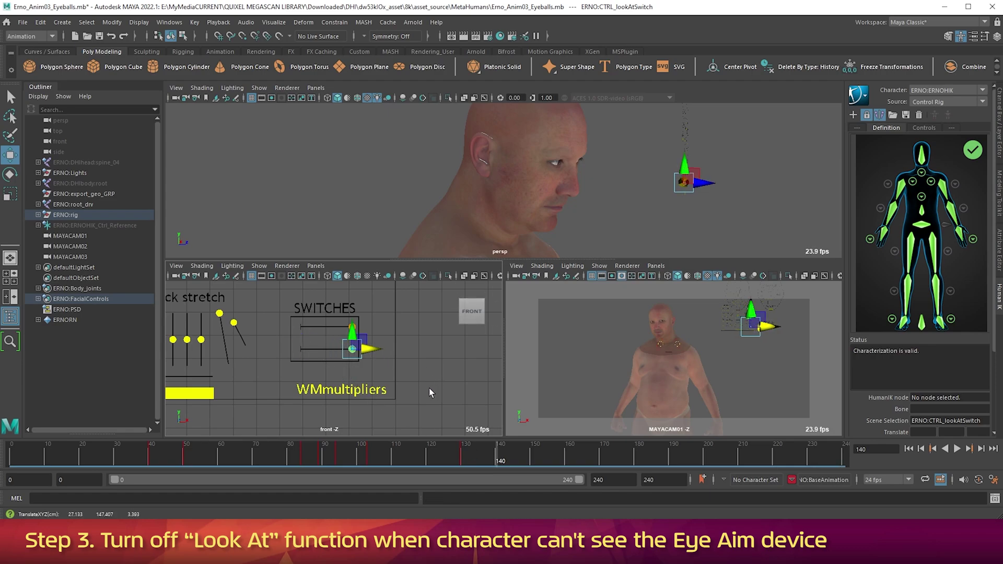
pyautogui.press('s')
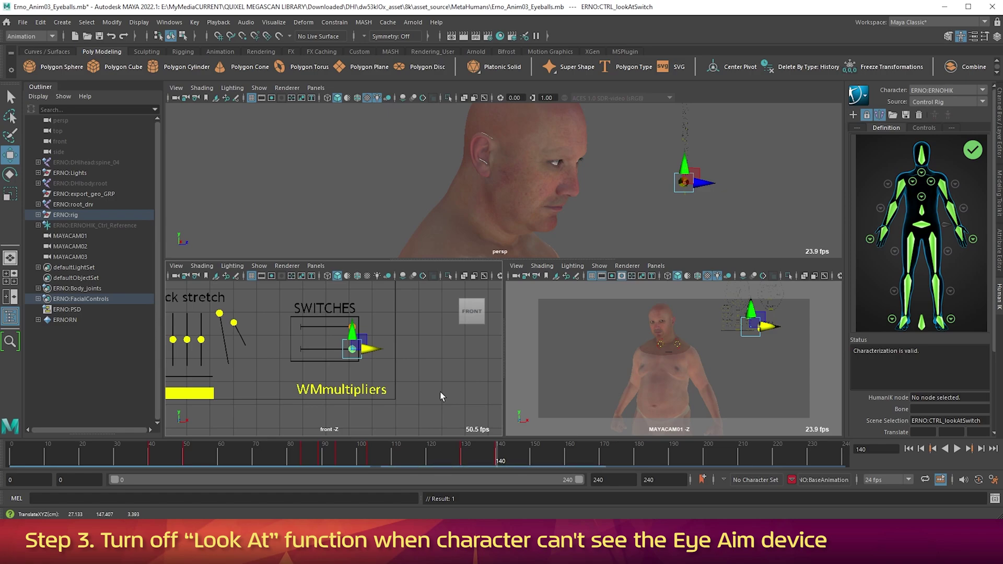
# Review the animation from both sides of the head, examining the eyeballs in the frame ranges where LookAt is off.
pyautogui.moveTo(496, 461); pyautogui.dragTo(475, 462)
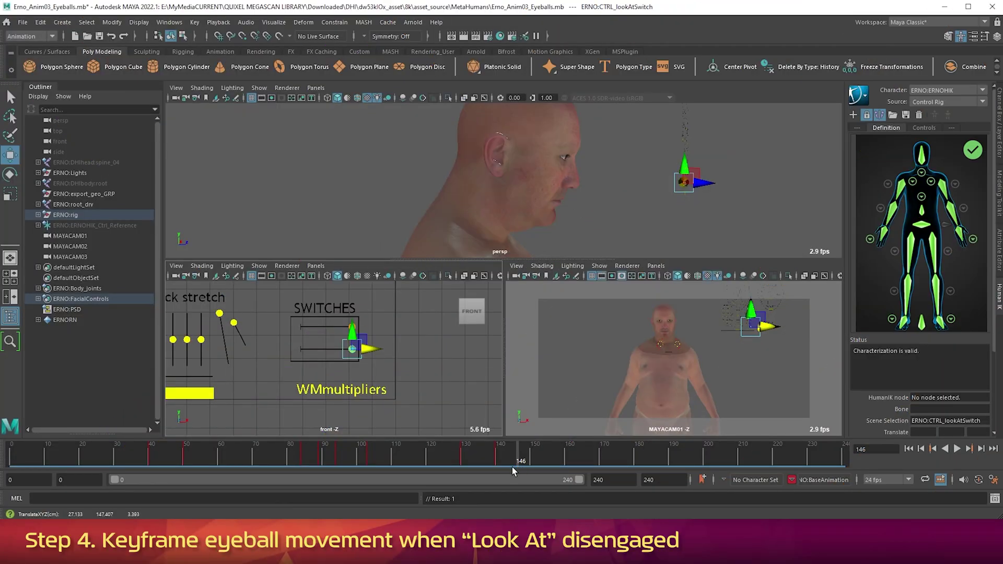
pyautogui.hotkey('alt', 'v')
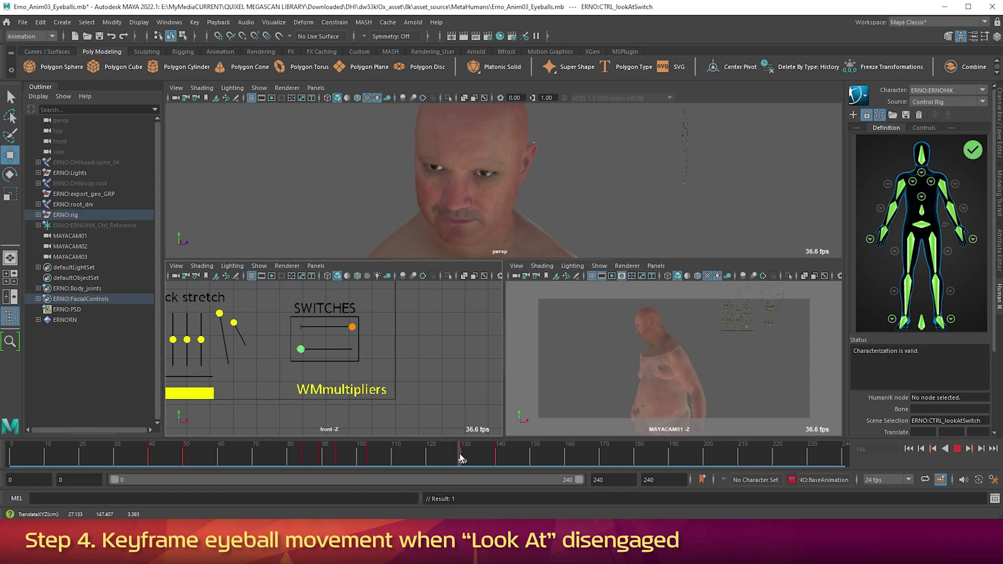
pyautogui.click(384, 456)
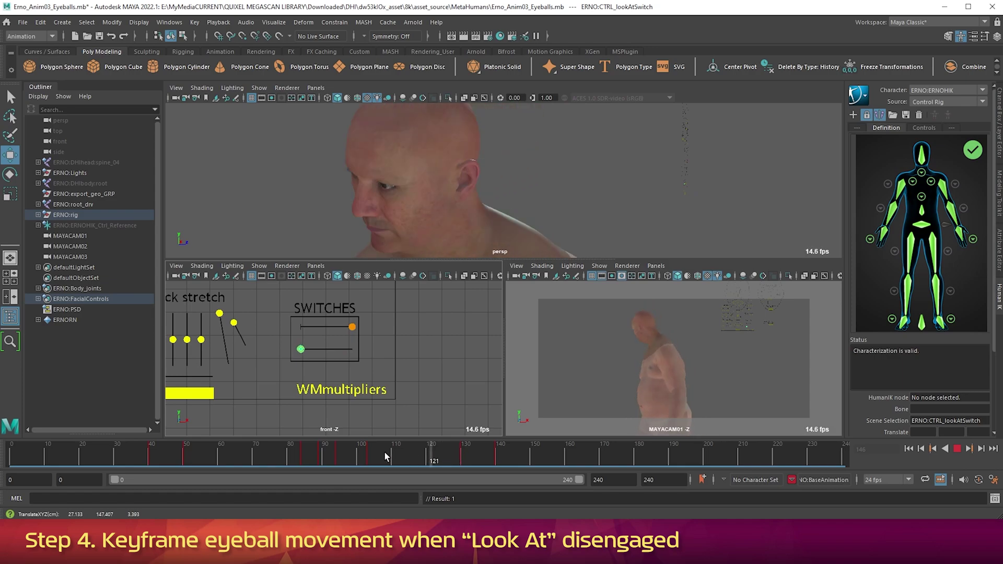
pyautogui.click(193, 455)
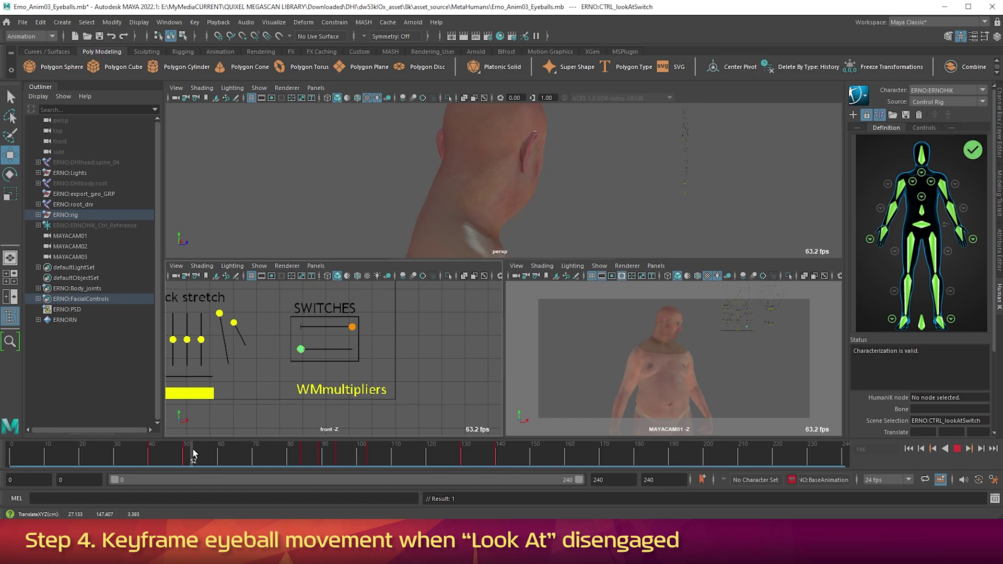
pyautogui.hotkey('alt', 'v')
pyautogui.moveTo(594, 160); pyautogui.dragTo(315, 161)
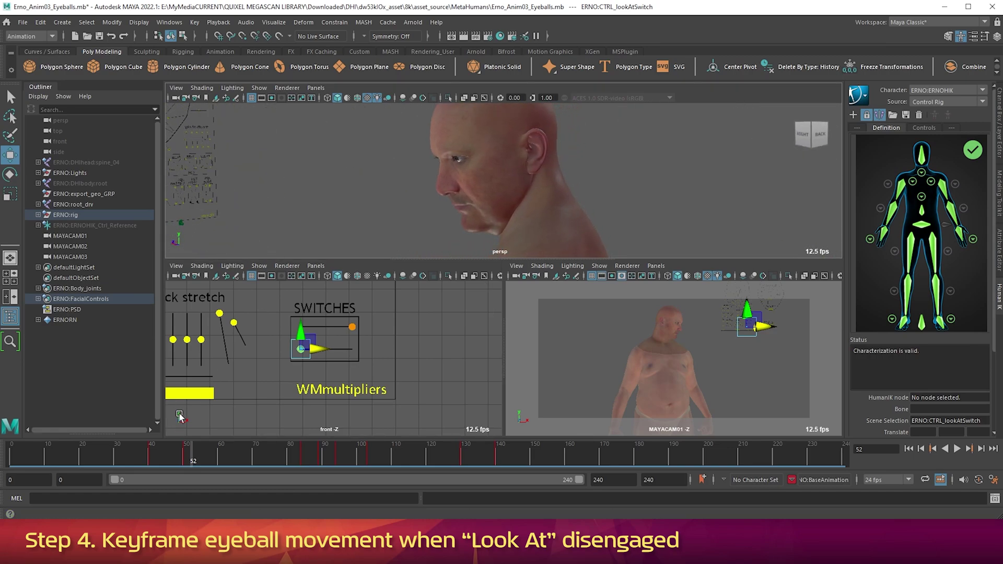
pyautogui.hotkey('alt', 'v')
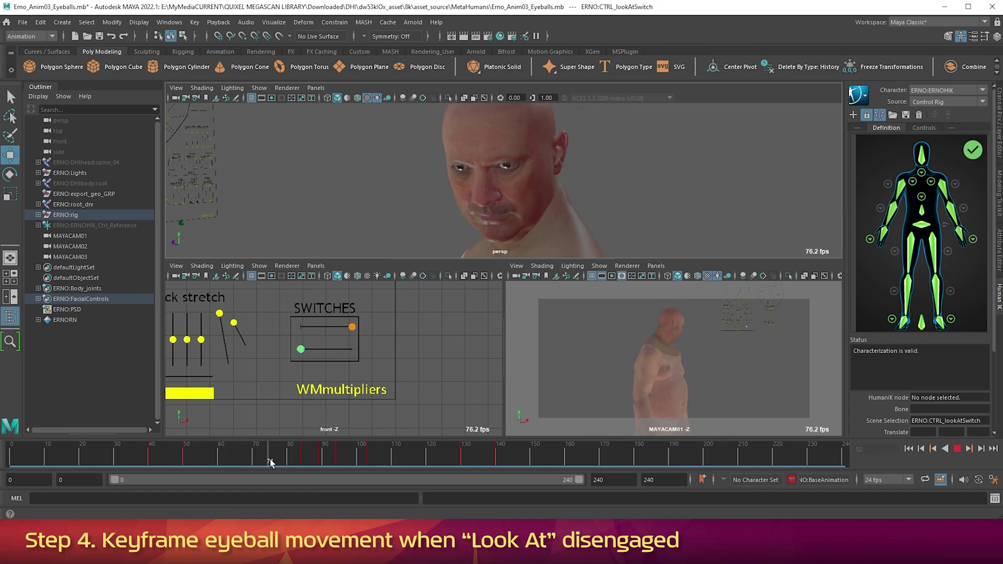
pyautogui.click(127, 463)
pyautogui.moveTo(126, 462); pyautogui.dragTo(251, 467)
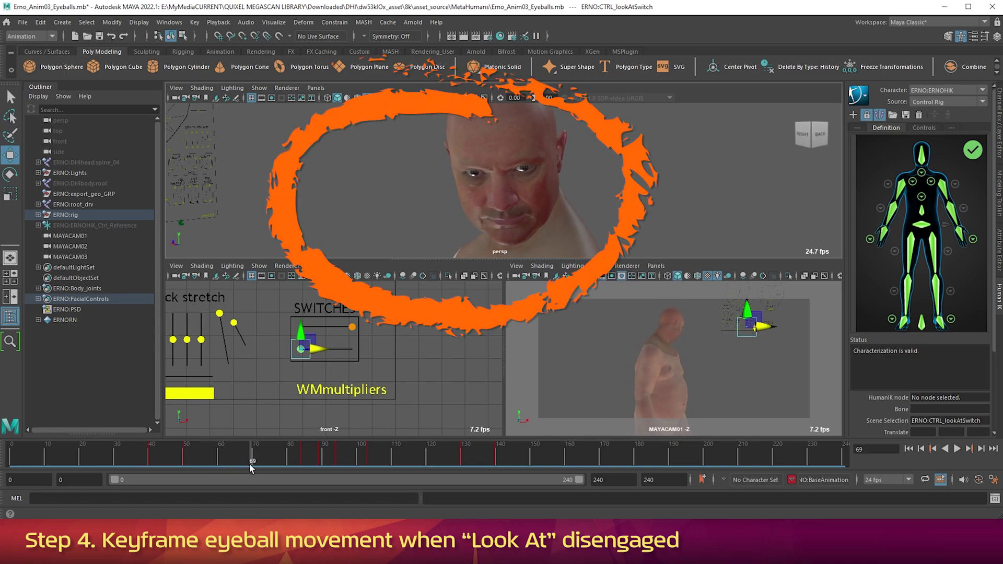
# Select the central eye control CTRL_C_eye on the facial board and keyframe its neutral position at frame 46.
pyautogui.press('a')
pyautogui.scroll(5, 351, 343)
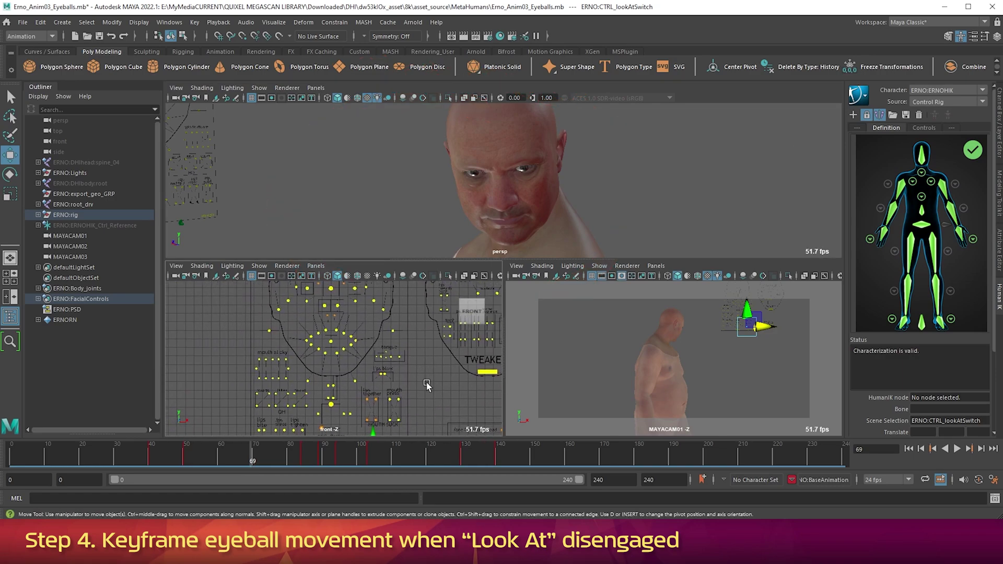
pyautogui.scroll(3, 351, 343)
pyautogui.click(379, 325)
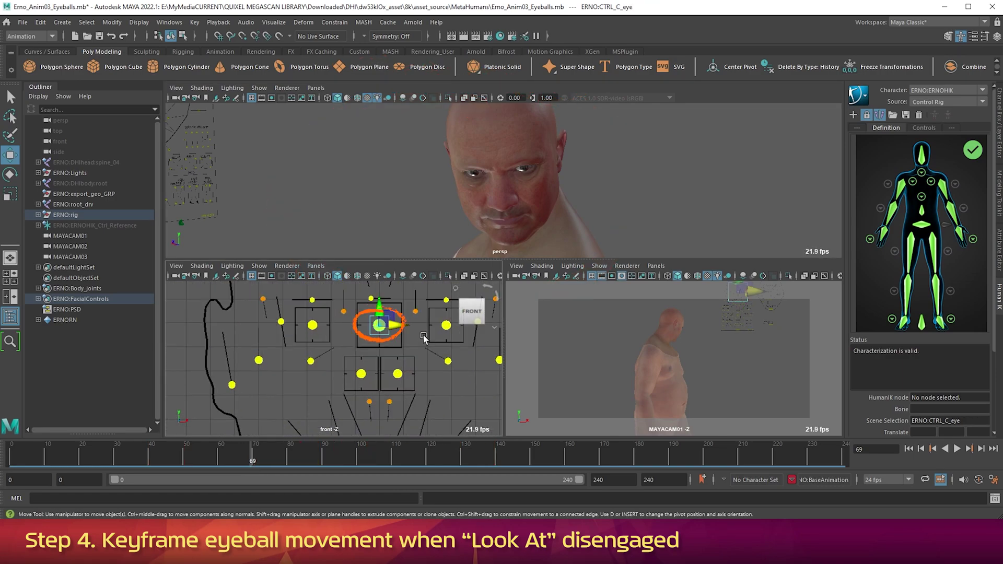
pyautogui.keyDown('alt'); pyautogui.moveTo(422, 339); pyautogui.dragTo(368, 393, button='middle'); pyautogui.keyUp('alt')
pyautogui.moveTo(178, 459); pyautogui.dragTo(171, 465)
pyautogui.press('s')
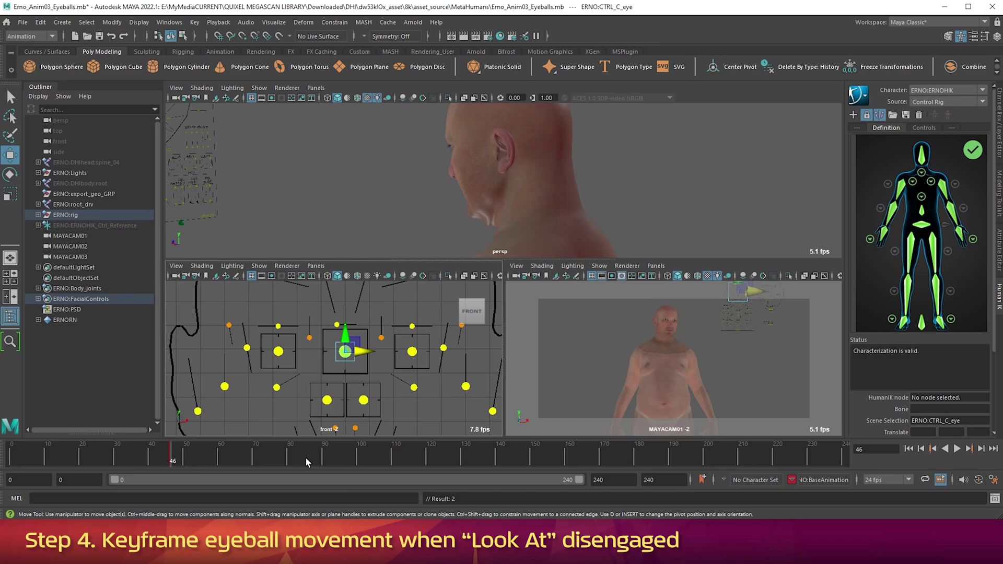
# Keyframe the neutral position of the central eye control at frames 84 and 94.
pyautogui.click(305, 458)
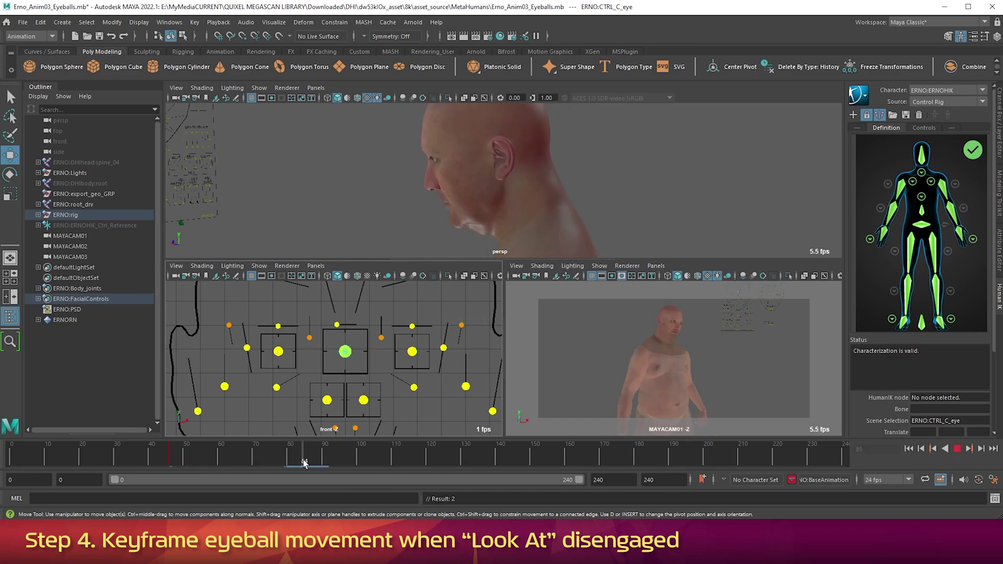
pyautogui.click(336, 459)
pyautogui.click(338, 457)
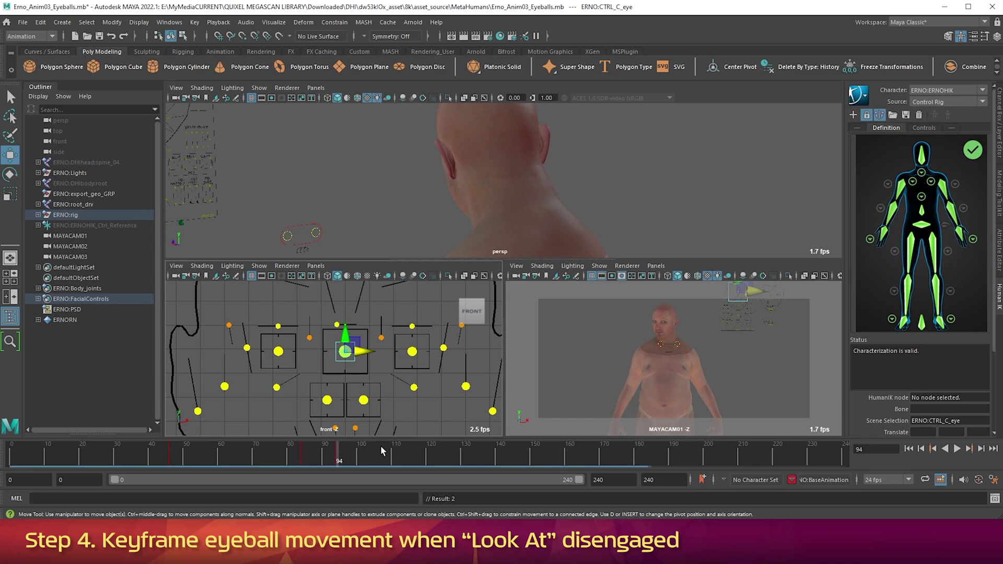
# Keyframe the central eye control's neutral position at frame 140 and its position at the right edge of its square at frame 65.
pyautogui.click(498, 449)
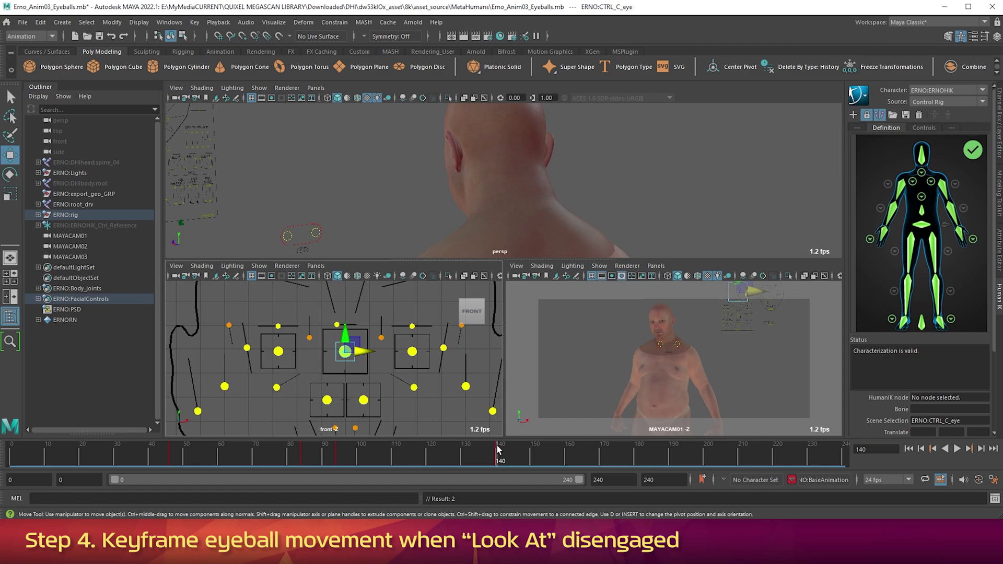
pyautogui.click(236, 447)
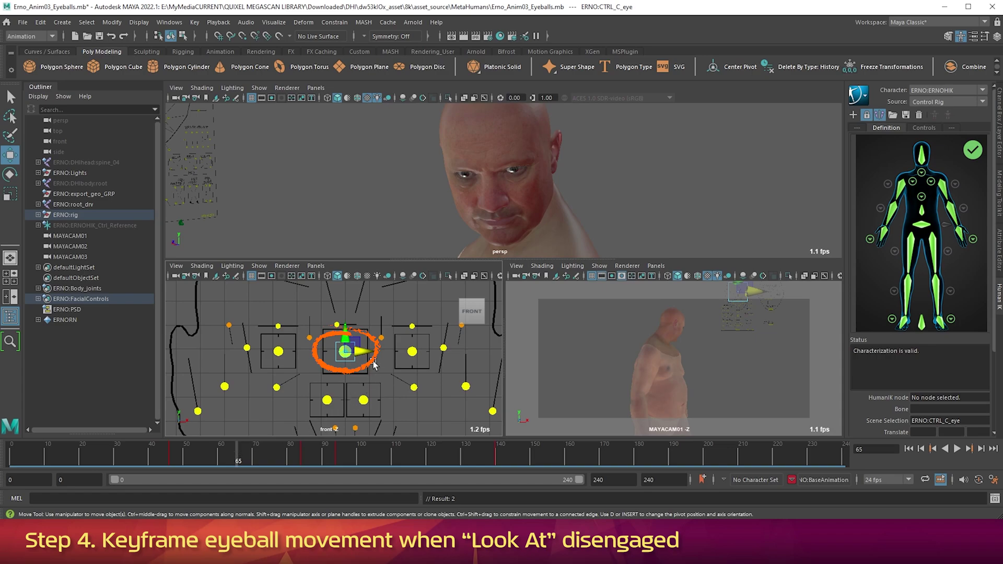
pyautogui.moveTo(373, 353); pyautogui.dragTo(395, 354)
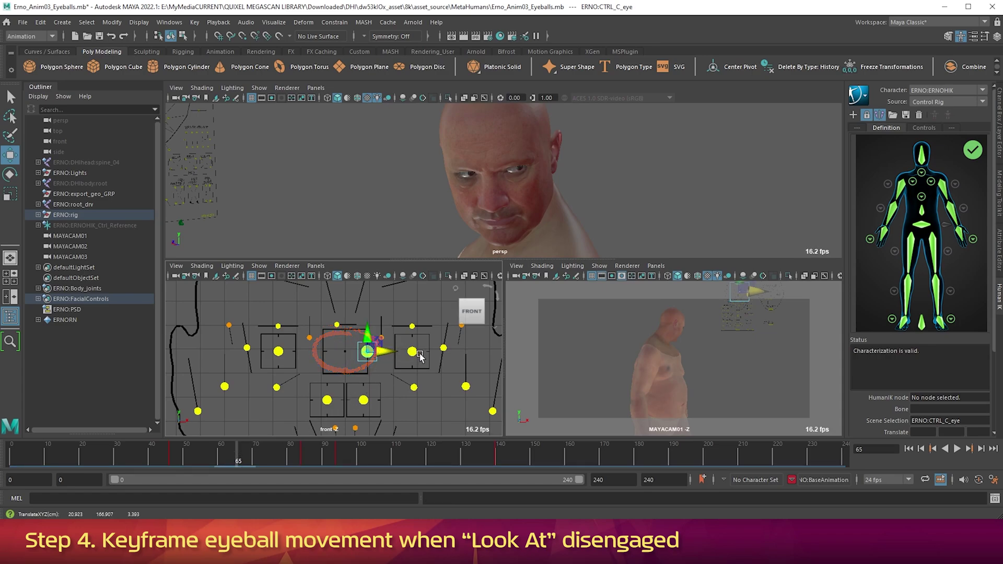
pyautogui.press('s')
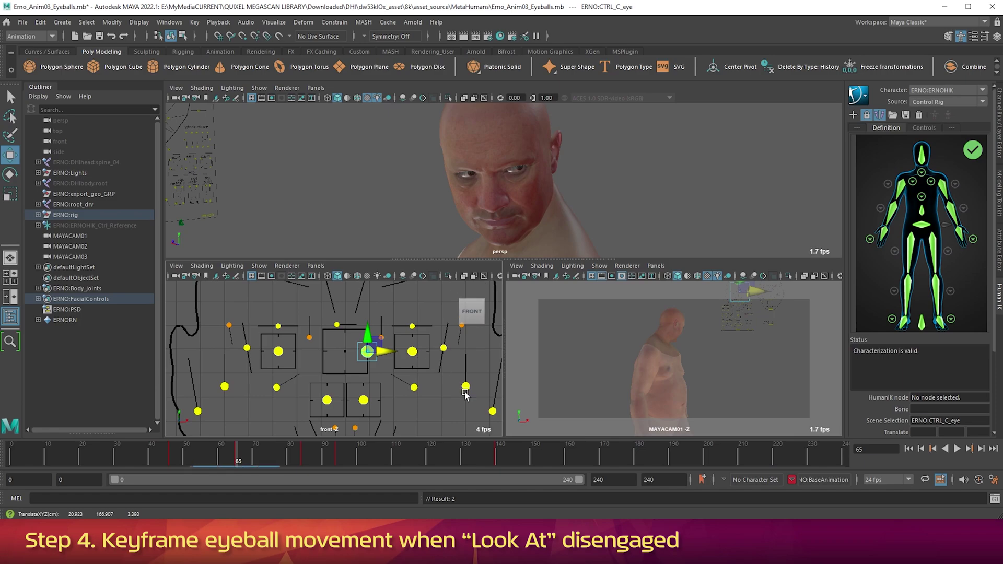
# Keyframe the central eye control at the left edge of its square at frames 104 and 126.
pyautogui.click(374, 445)
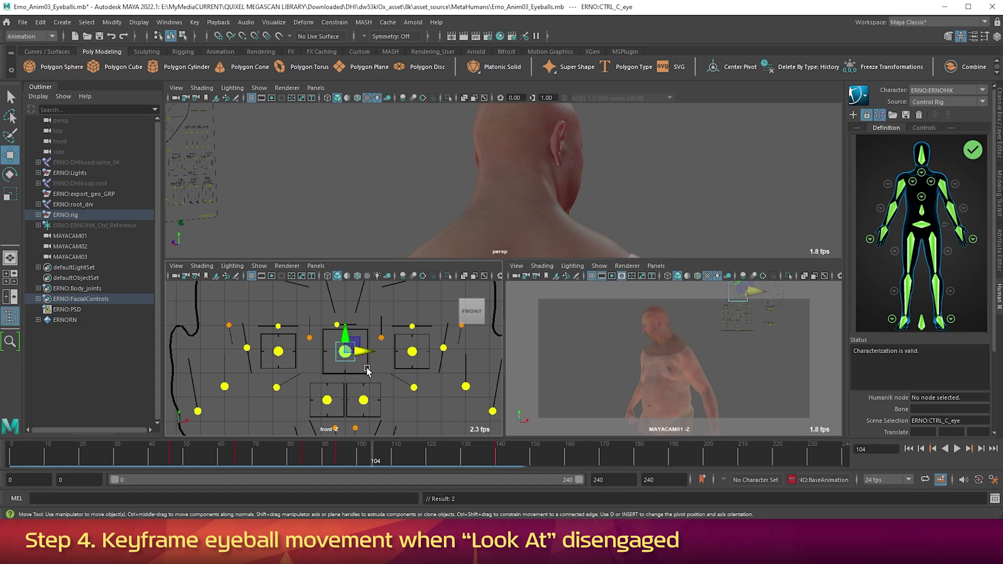
pyautogui.moveTo(367, 354); pyautogui.dragTo(344, 355)
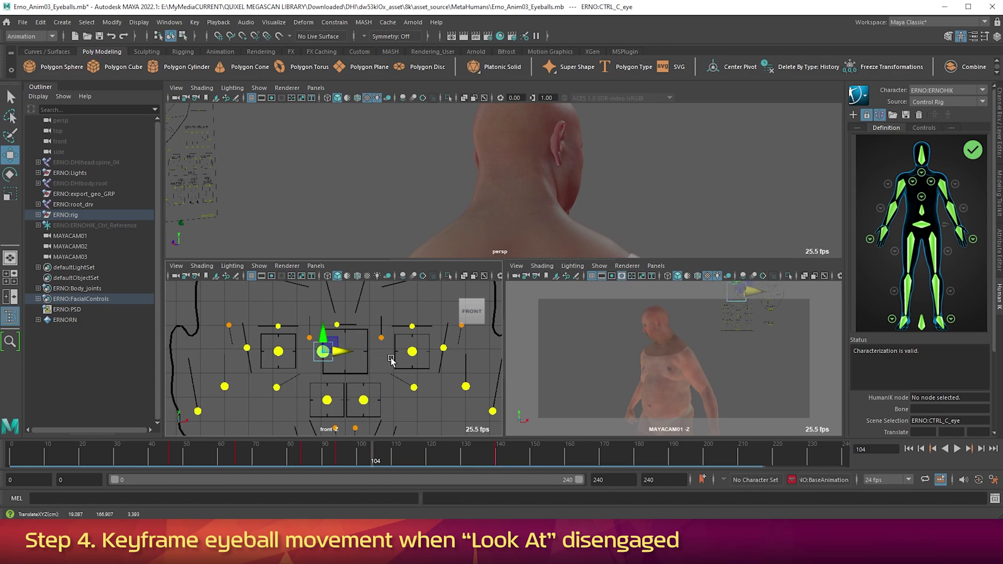
pyautogui.press('s')
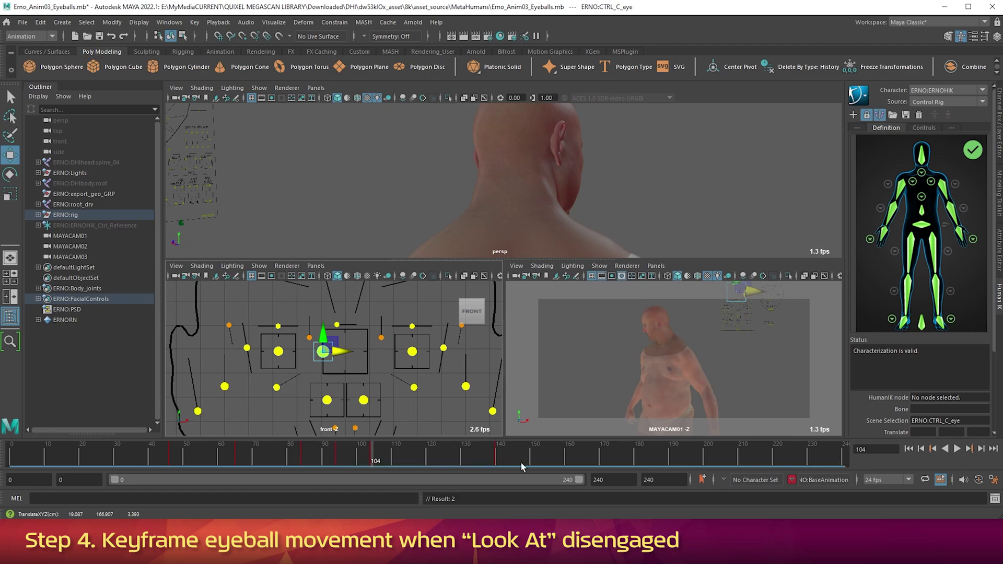
pyautogui.moveTo(440, 463); pyautogui.dragTo(451, 463)
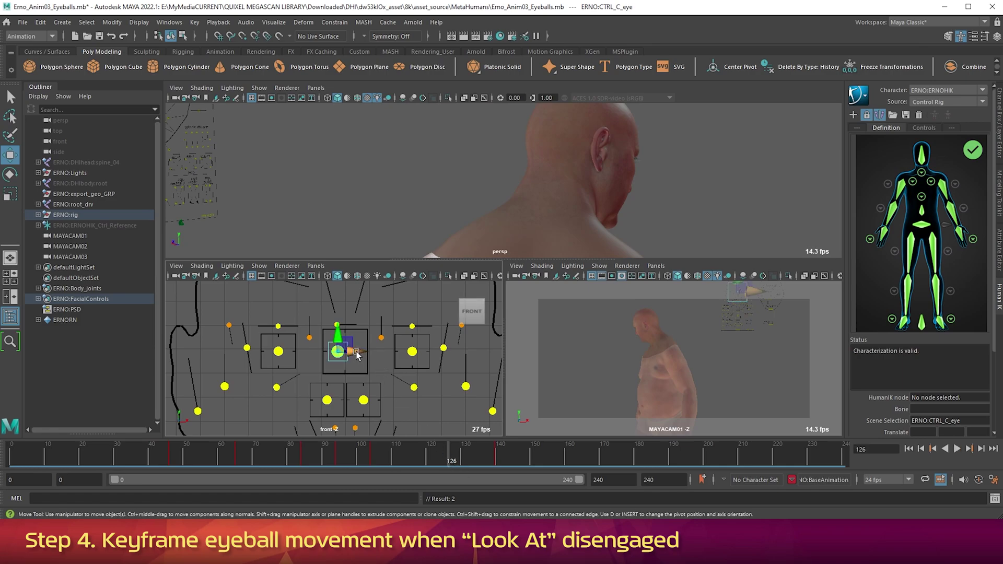
pyautogui.moveTo(356, 354); pyautogui.dragTo(338, 355)
pyautogui.press('s')
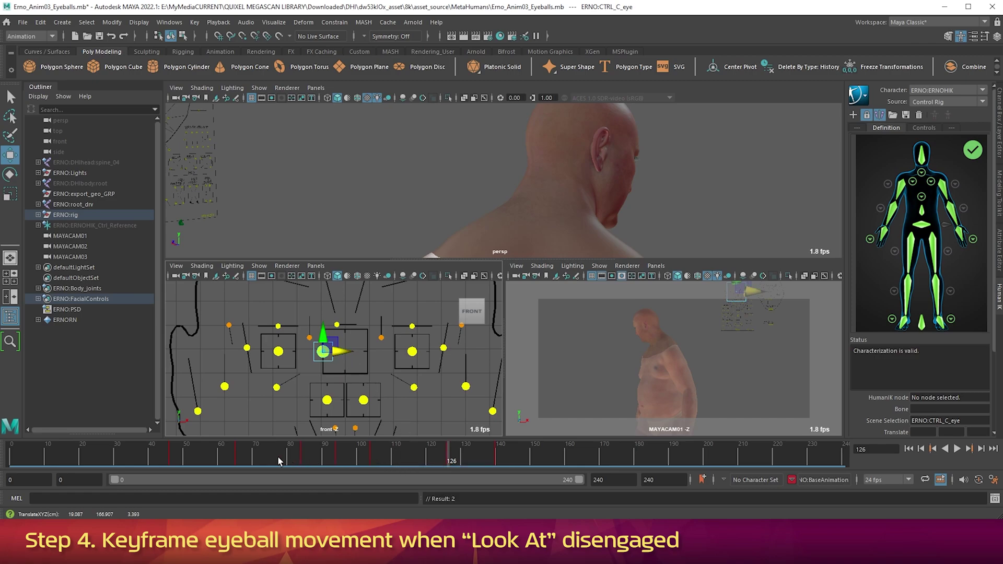
# Review the keyframed eye movement through the timeline, examining the face from several sides of the head.
pyautogui.hotkey('alt', 'v')
pyautogui.click(243, 462)
pyautogui.moveTo(246, 463); pyautogui.dragTo(318, 463)
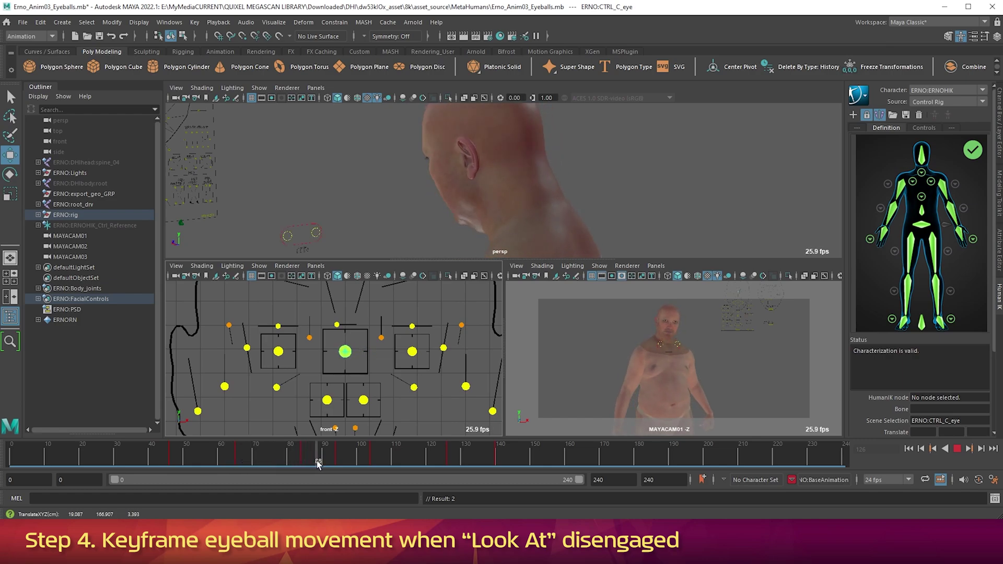
pyautogui.hotkey('alt', 'v')
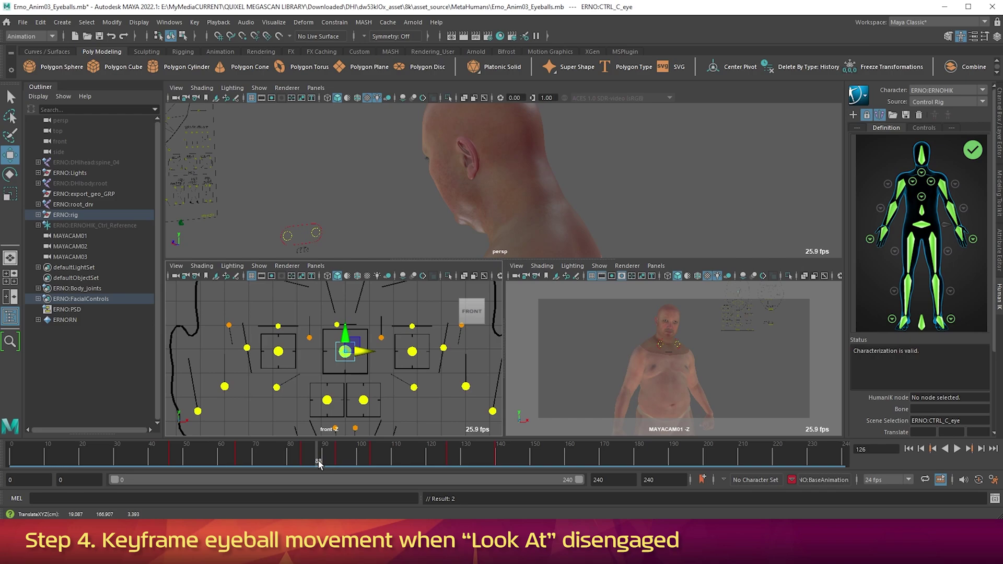
pyautogui.keyDown('alt'); pyautogui.moveTo(484, 196); pyautogui.dragTo(680, 209); pyautogui.keyUp('alt')
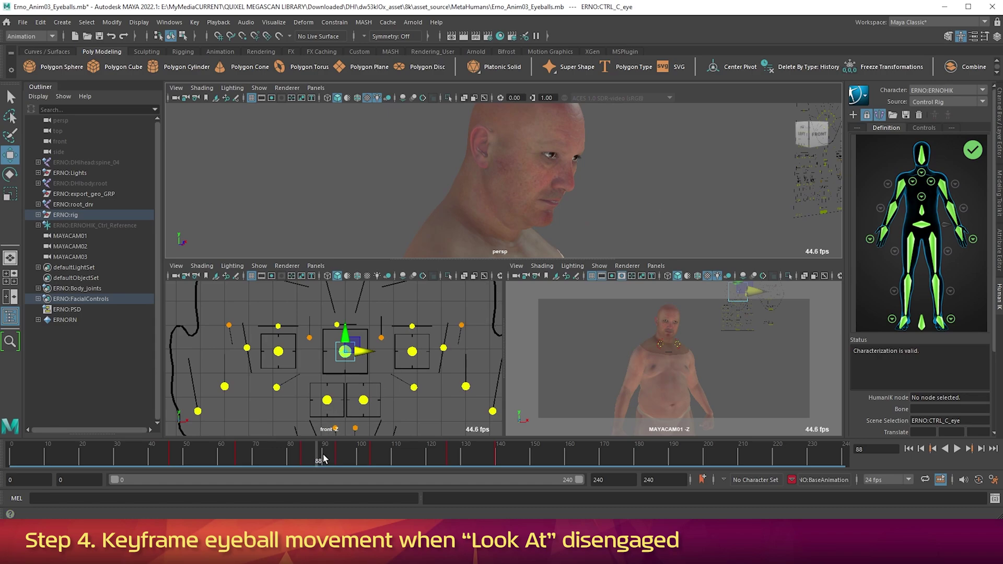
pyautogui.hotkey('alt', 'v')
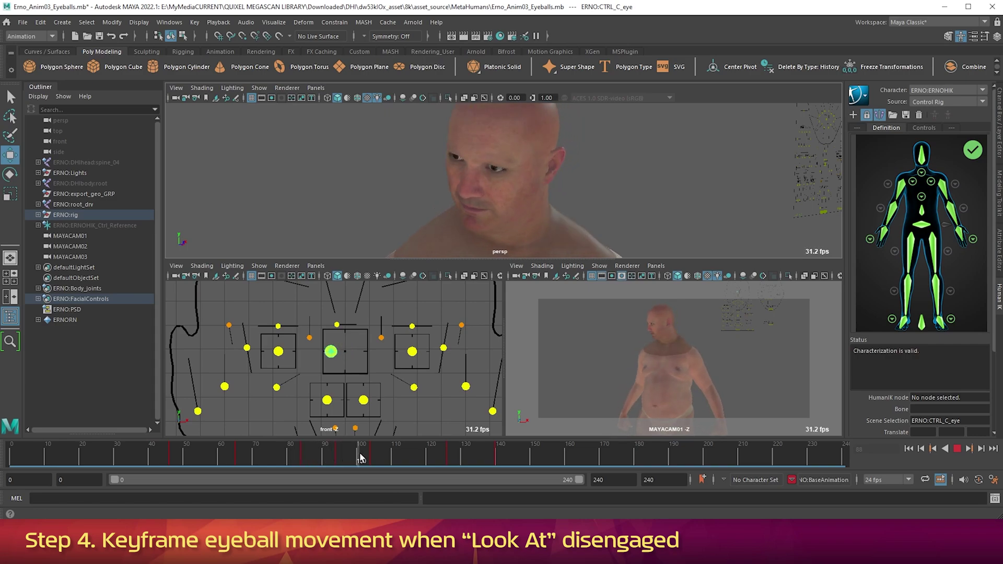
pyautogui.hotkey('alt', 'v')
pyautogui.keyDown('alt'); pyautogui.moveTo(517, 209); pyautogui.dragTo(544, 215); pyautogui.keyUp('alt')
pyautogui.moveTo(335, 454); pyautogui.dragTo(531, 455)
pyautogui.keyDown('alt'); pyautogui.moveTo(460, 178); pyautogui.dragTo(396, 181); pyautogui.keyUp('alt')
pyautogui.moveTo(30, 451); pyautogui.dragTo(11, 453)
# Save the scene and save a new version of it as Erno_Anim04_Blinks.mb.
pyautogui.click(23, 23)
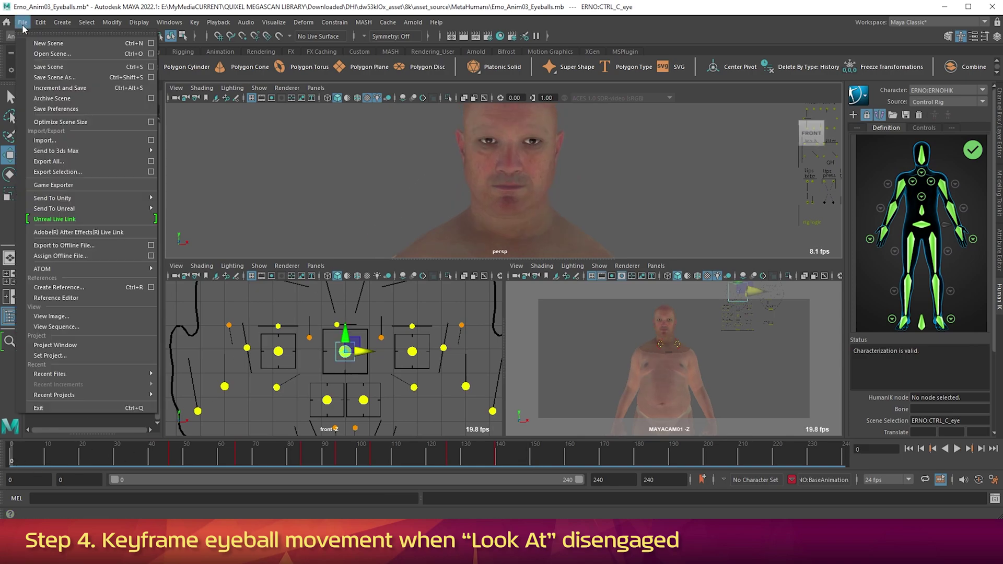
pyautogui.click(40, 68)
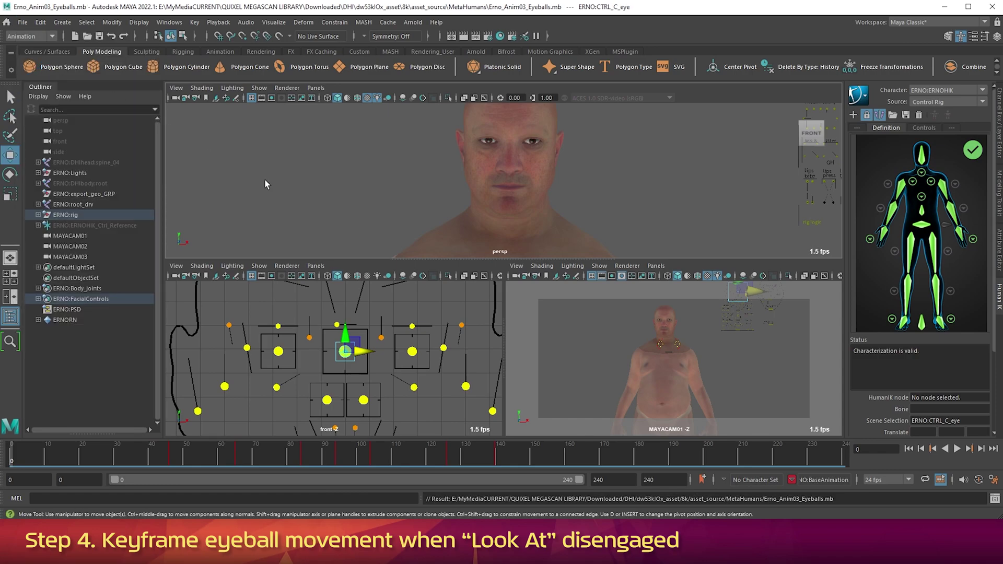
pyautogui.click(23, 23)
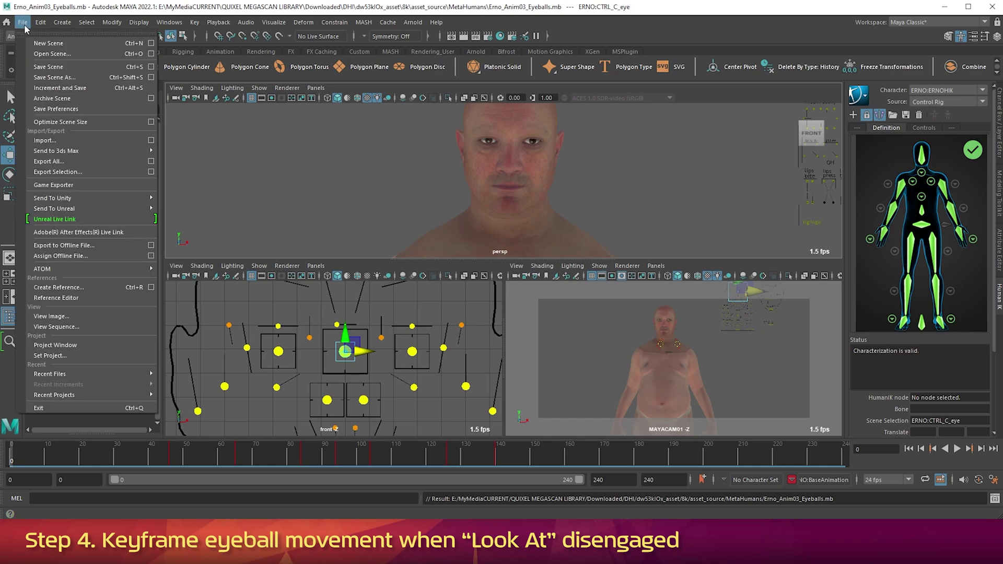
pyautogui.click(39, 79)
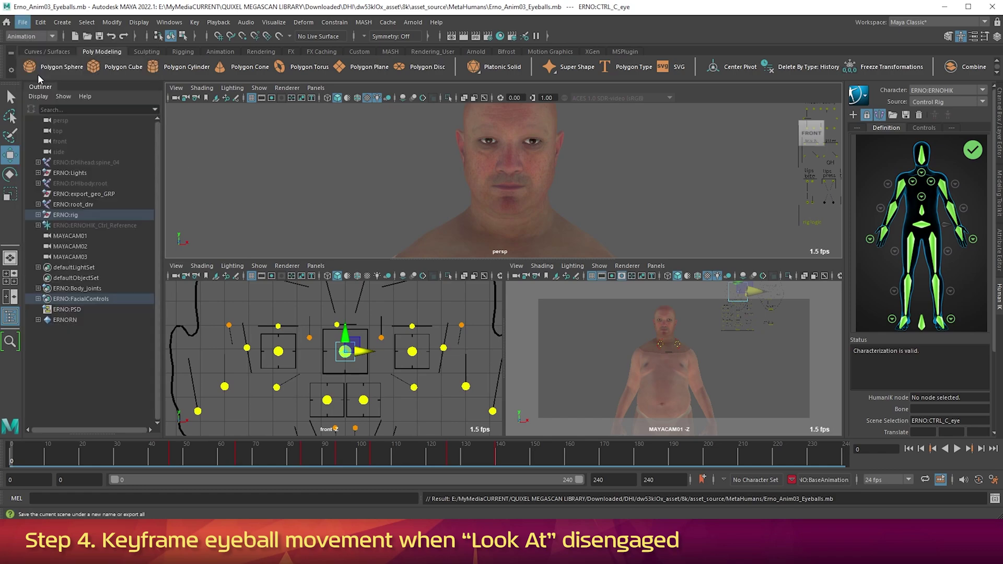
pyautogui.click(306, 430)
pyautogui.write('4_Eyeballs.mb')
pyautogui.press('Right')
pyautogui.hotkey('ctrl', 'shift', 'Right')
pyautogui.write('Bl')
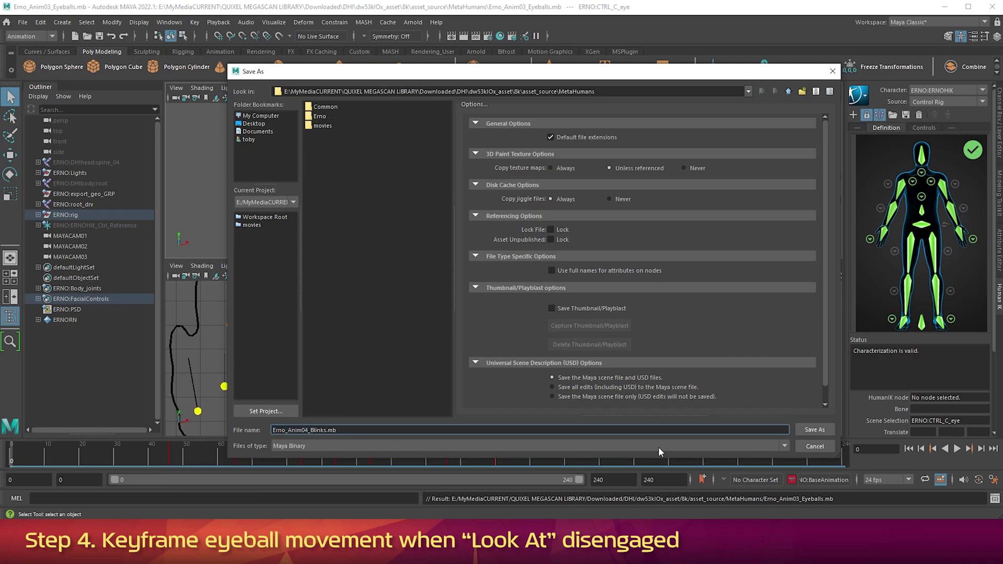
pyautogui.click(817, 428)
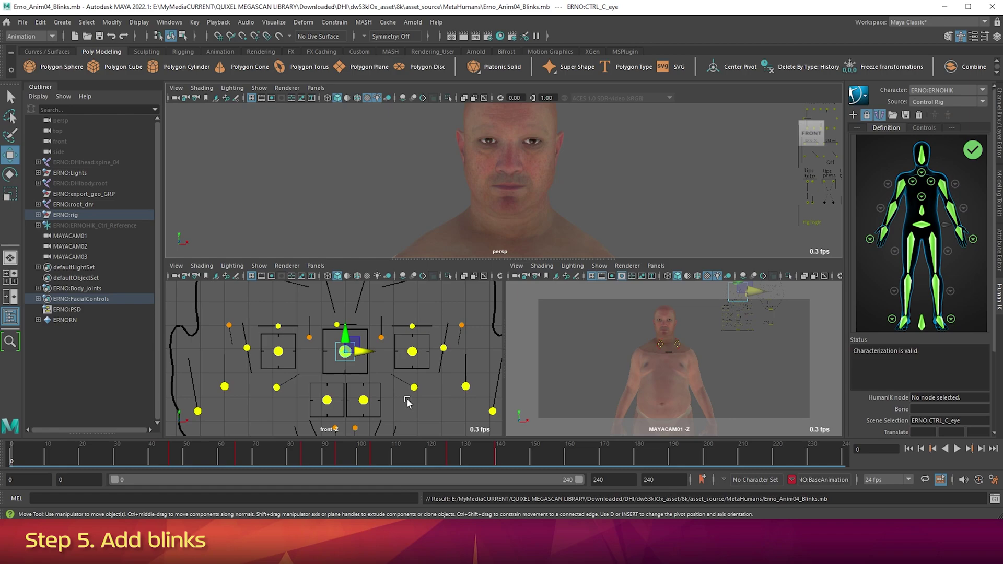
# Select the blink controls CTRL_R_eye_blink and CTRL_L_eye_blink and keyframe their open position at frames 20, 25 and 30.
pyautogui.click(247, 348)
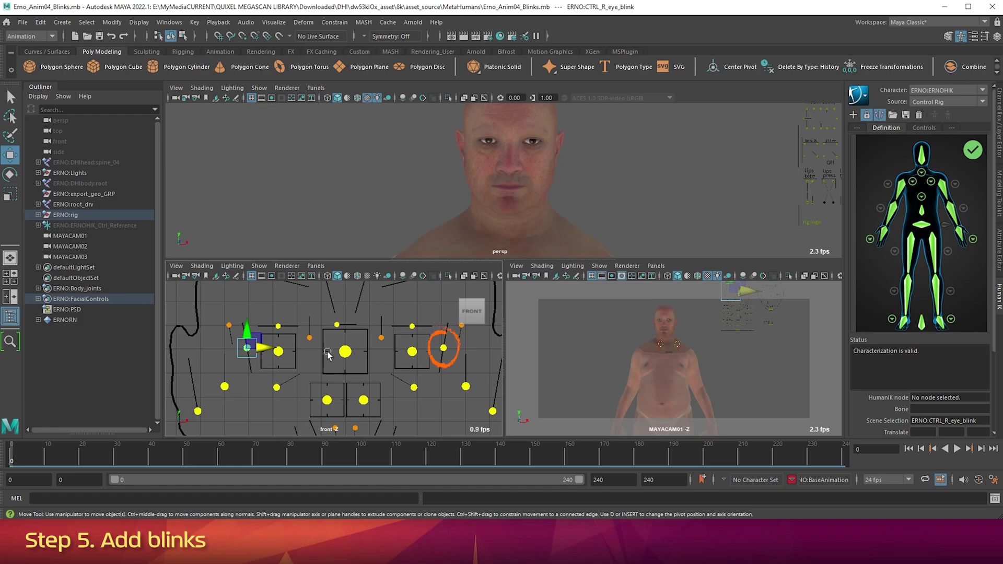
pyautogui.click(444, 349)
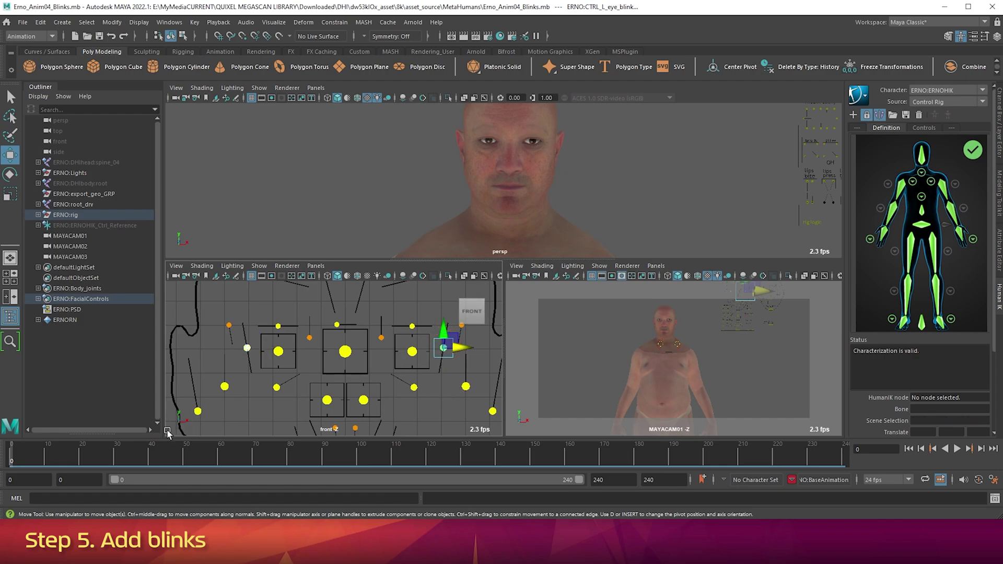
pyautogui.click(82, 464)
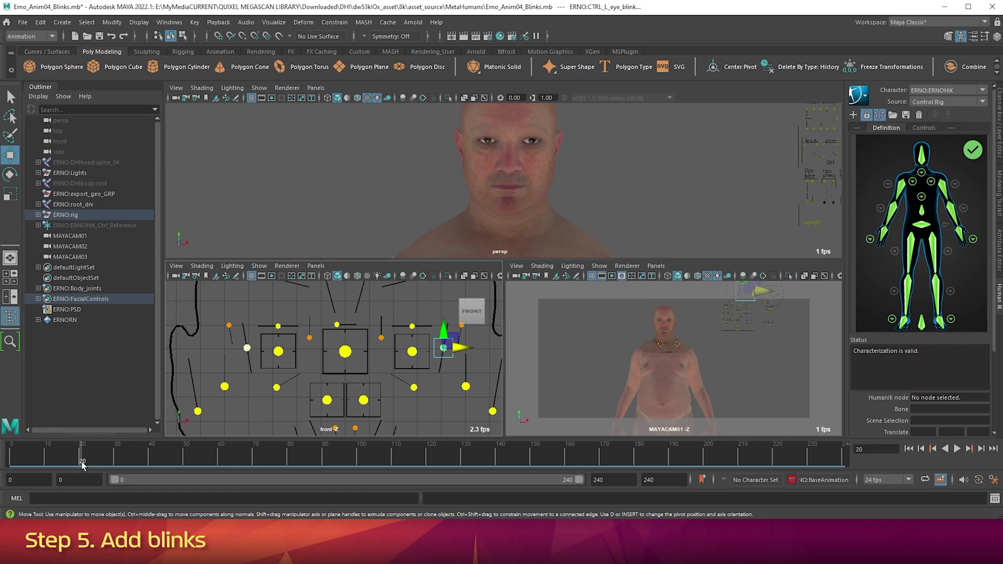
pyautogui.press('s')
pyautogui.moveTo(99, 447); pyautogui.dragTo(99, 448)
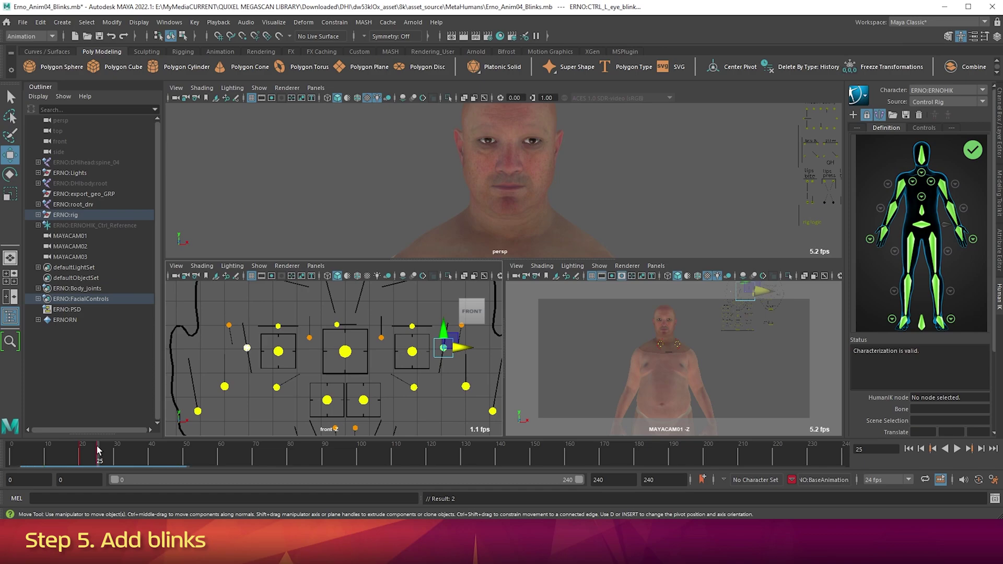
pyautogui.click(116, 449)
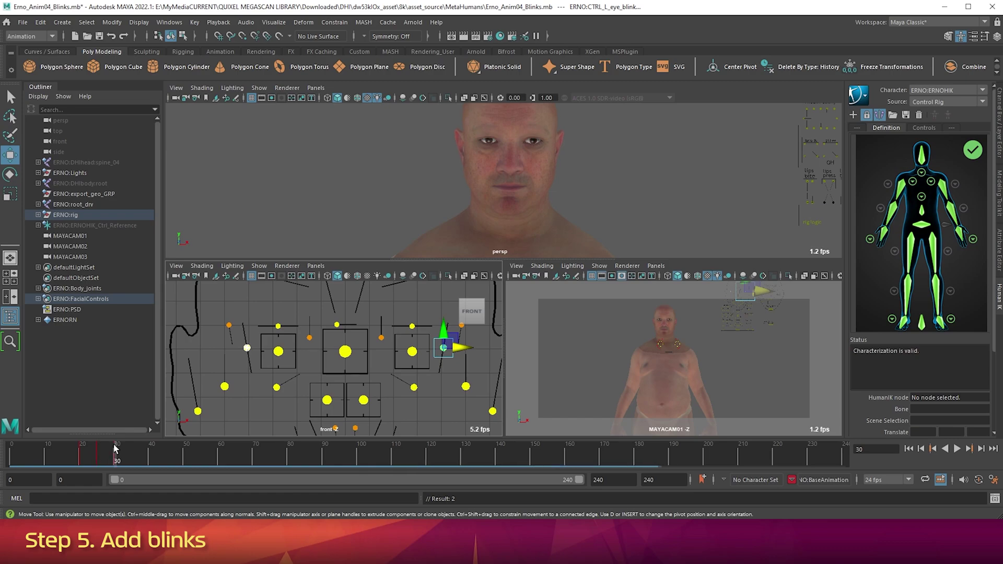
# Lower both blink controls at frame 25 to close the eyelids, keyframe the pose and check the blink.
pyautogui.click(99, 448)
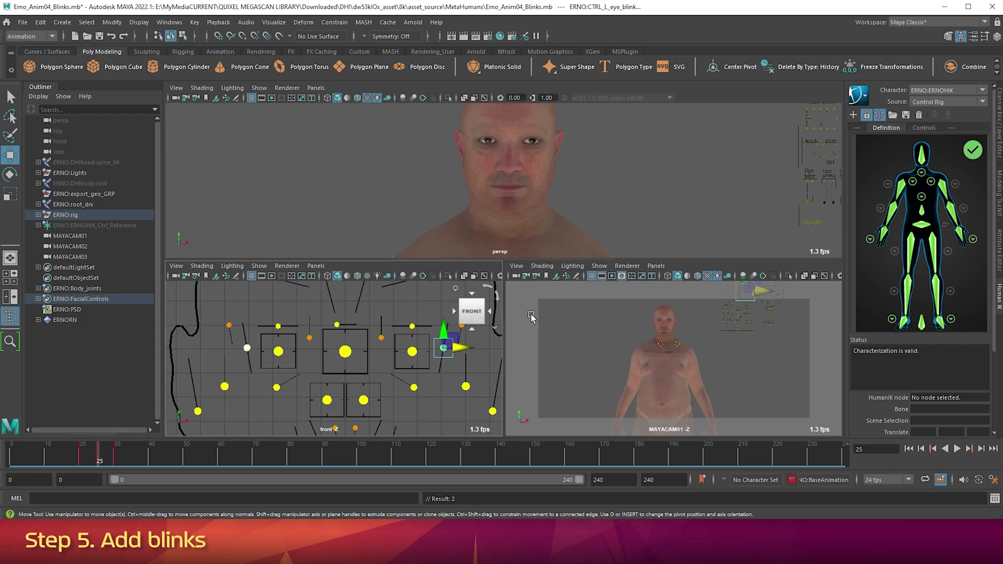
pyautogui.moveTo(445, 334); pyautogui.dragTo(433, 383)
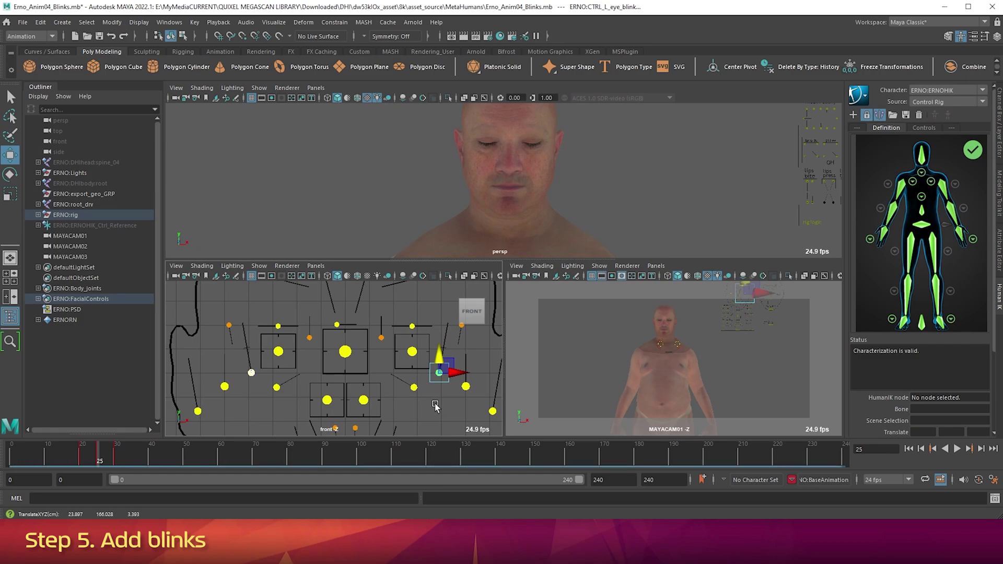
pyautogui.press('s')
pyautogui.hotkey('alt', 'v')
pyautogui.moveTo(94, 458)
pyautogui.mouseDown()
pyautogui.moveTo(134, 459)
pyautogui.moveTo(71, 463)
pyautogui.moveTo(134, 464)
pyautogui.mouseUp()
pyautogui.click(443, 347)
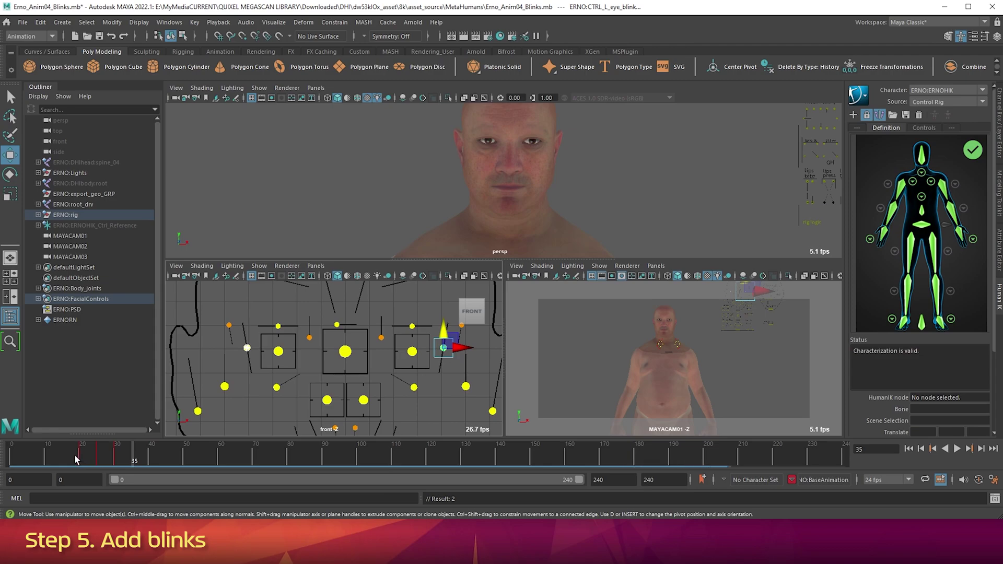
# Select the timeline range covering the blink from frame 16 to 34 and copy its keyframes.
pyautogui.keyDown('shift'); pyautogui.moveTo(67, 454); pyautogui.dragTo(132, 459); pyautogui.keyUp('shift')
pyautogui.hotkey('alt', 'v')
pyautogui.hotkey('alt', 'v')
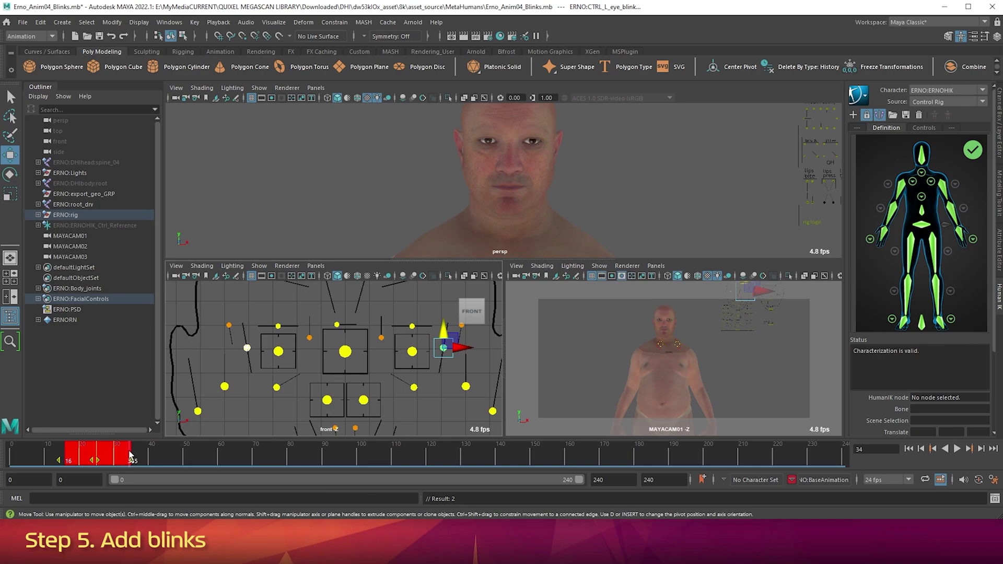
pyautogui.rightClick(127, 455)
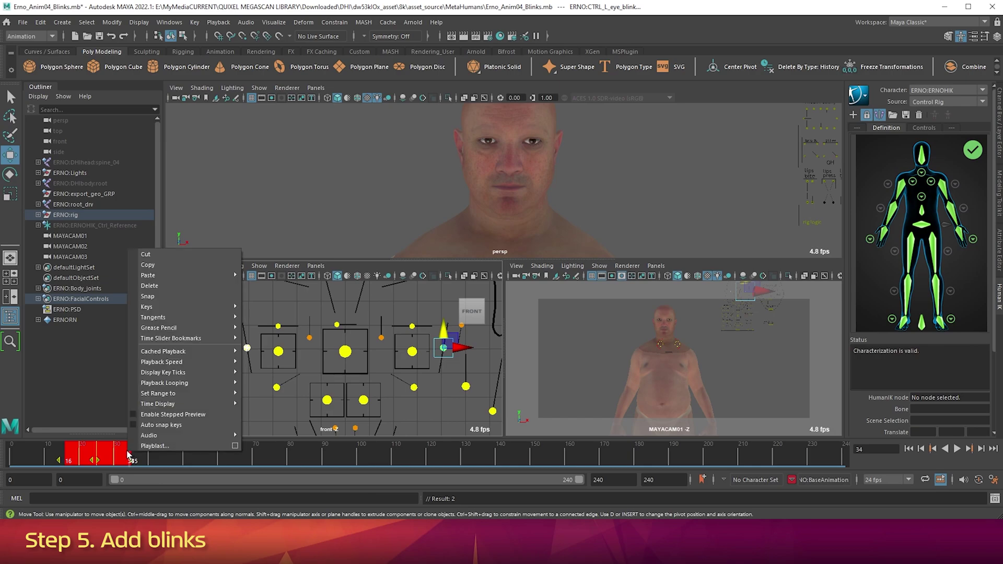
pyautogui.click(154, 265)
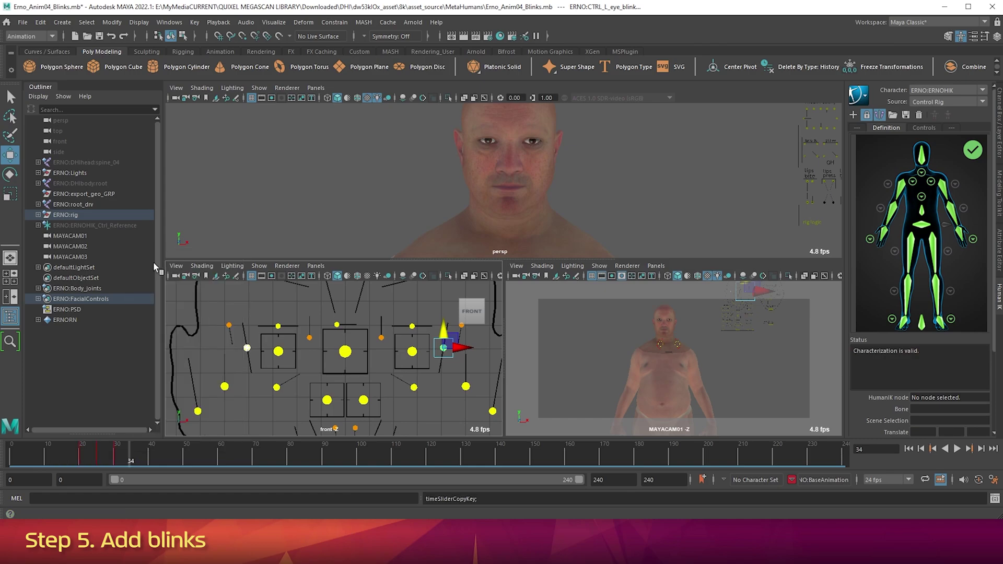
# Paste the copied blink keyframes at frames 100 and 150 and review the added blinks.
pyautogui.click(359, 458)
pyautogui.rightClick(359, 458)
pyautogui.moveTo(416, 280)
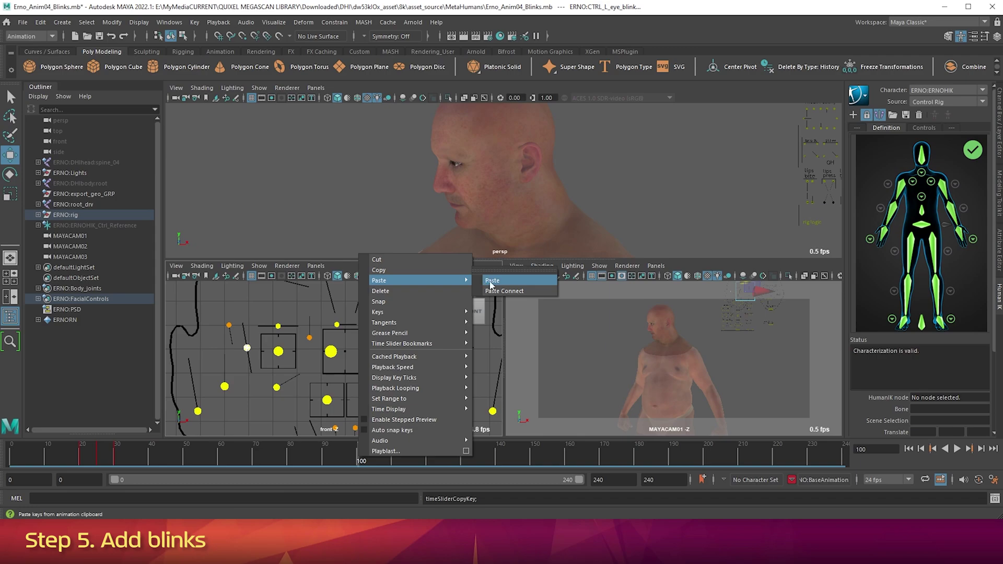
pyautogui.click(492, 281)
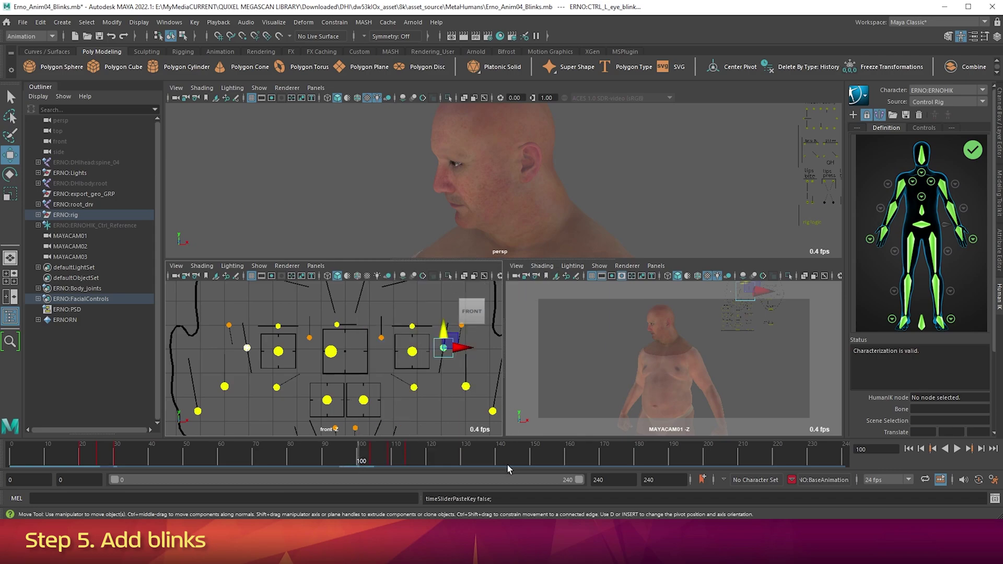
pyautogui.click(533, 453)
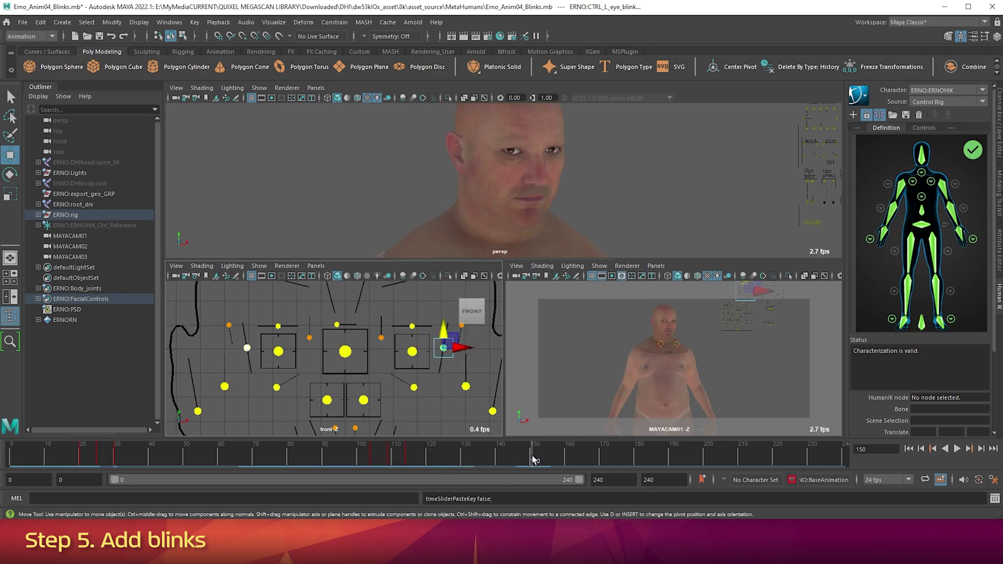
pyautogui.rightClick(533, 458)
pyautogui.moveTo(638, 276)
pyautogui.click(674, 276)
pyautogui.moveTo(530, 467); pyautogui.dragTo(392, 457)
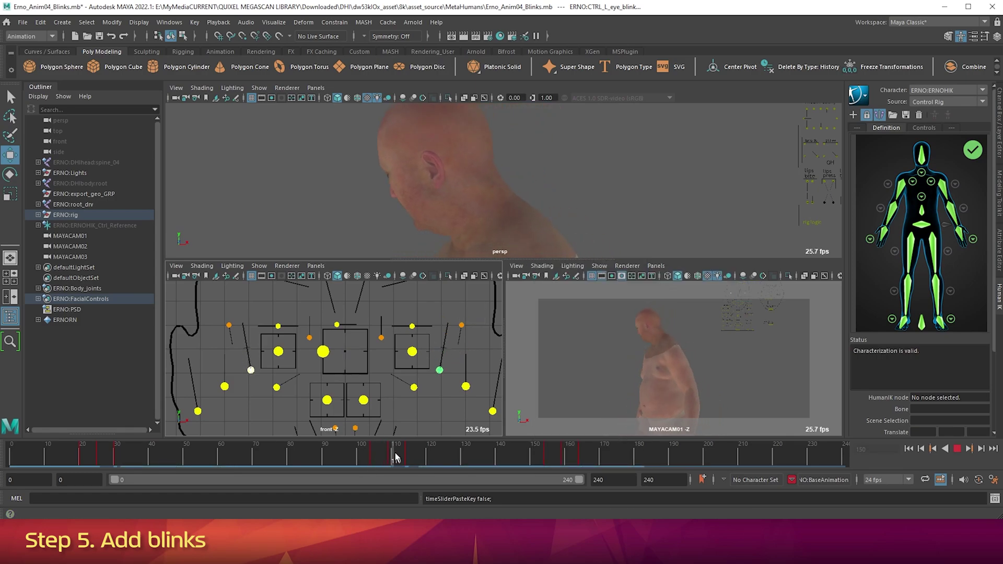
pyautogui.hotkey('alt', 'v')
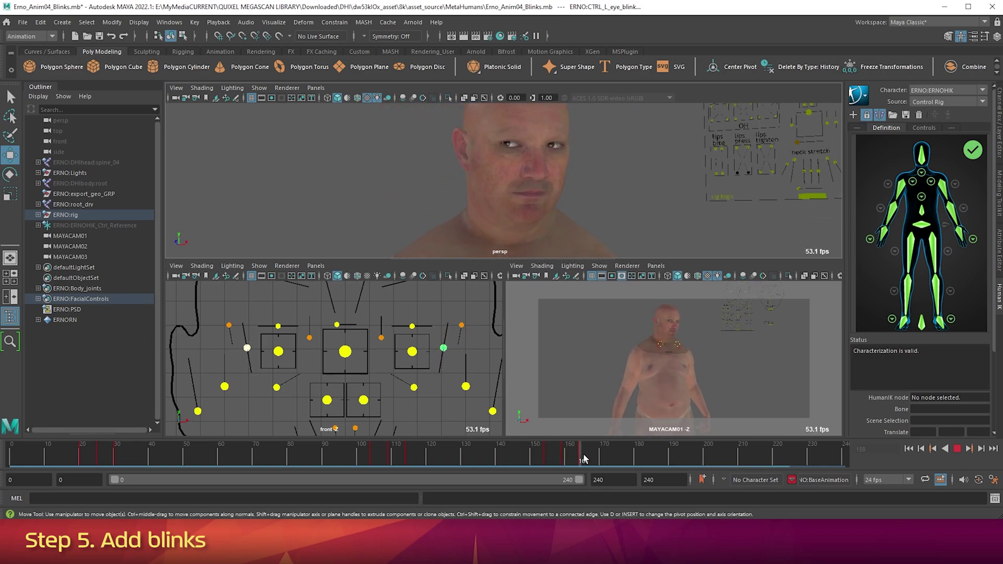
# Stop the playback, deselect the blink controls and save the scene.
pyautogui.hotkey('alt', 'v')
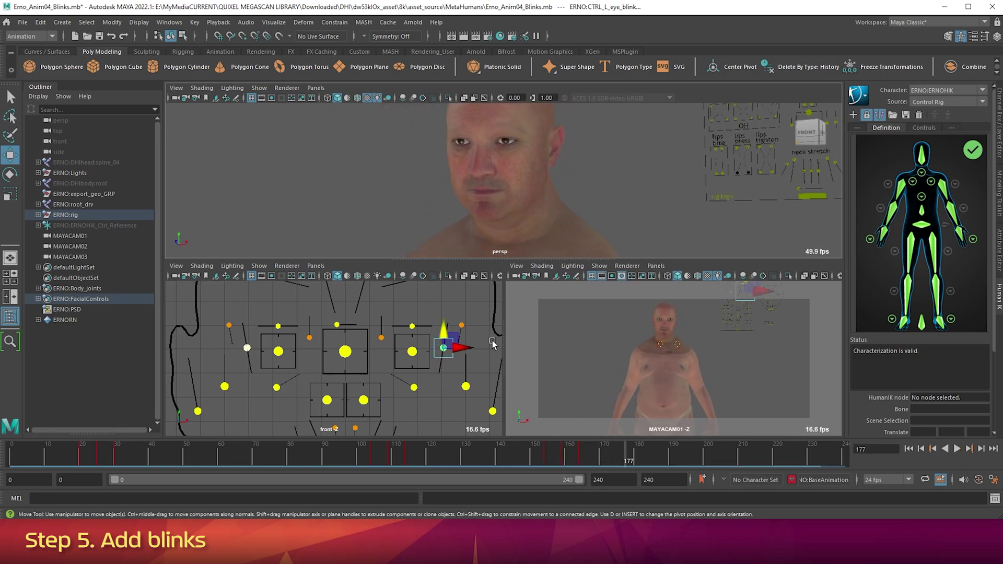
pyautogui.click(402, 302)
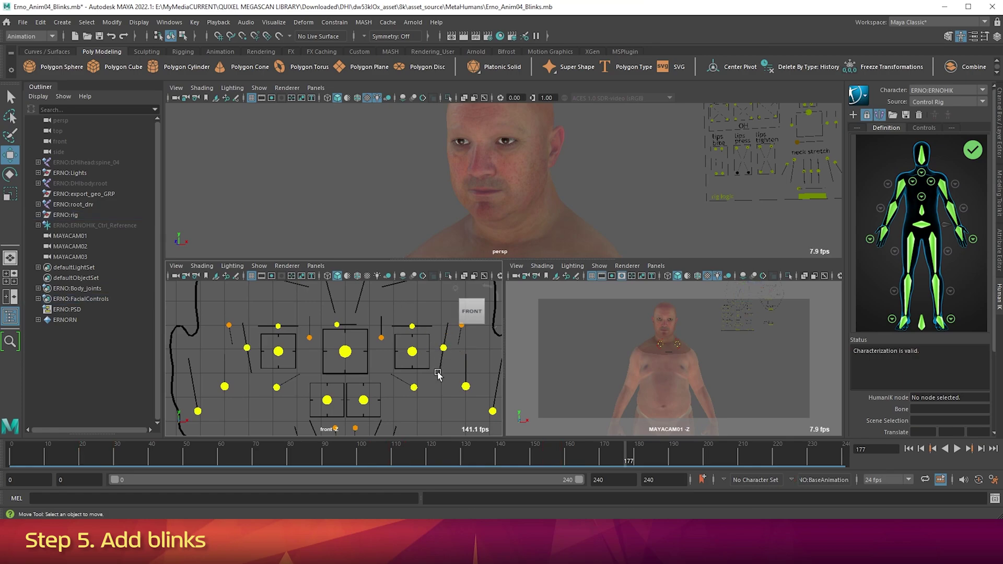
pyautogui.click(23, 22)
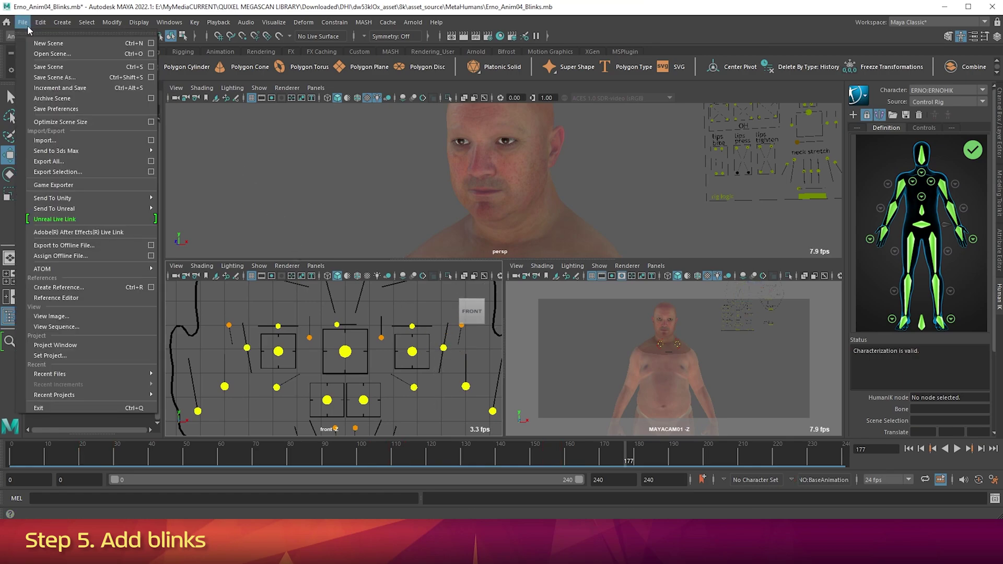
pyautogui.click(41, 67)
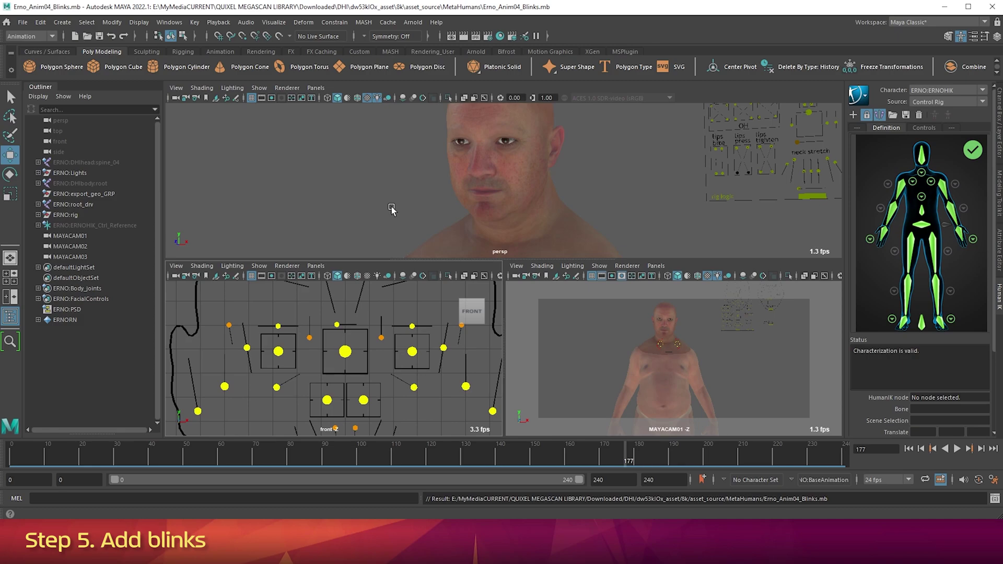
# Save the scene under the new name Erno_Anim05_FacialExpressions.mb.
pyautogui.click(23, 23)
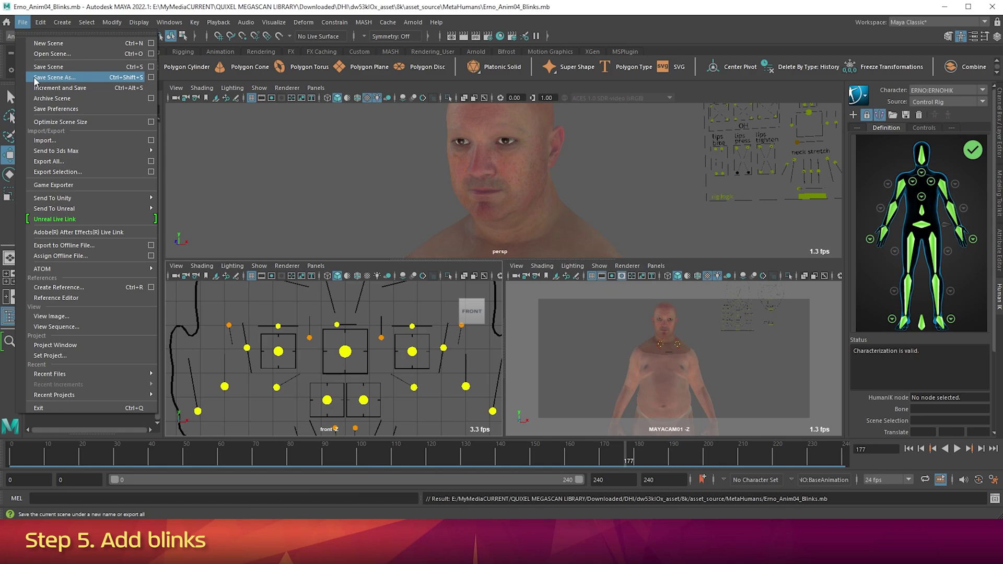
pyautogui.click(55, 77)
pyautogui.click(308, 430)
pyautogui.press('BackSpace')
pyautogui.write('5')
pyautogui.hotkey('shift', 'Right')
pyautogui.hotkey('shift', 'Right')
pyautogui.hotkey('shift', 'Right')
pyautogui.hotkey('shift', 'Right')
pyautogui.hotkey('shift', 'Right')
pyautogui.hotkey('shift', 'Right')
pyautogui.hotkey('shift', 'Right')
pyautogui.write('_FacialExpressions')
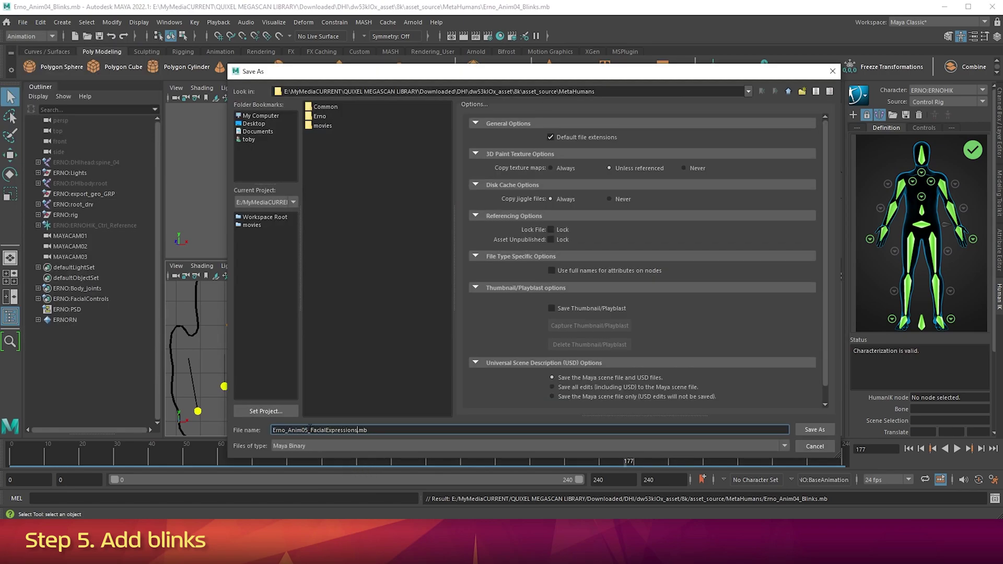
pyautogui.click(811, 430)
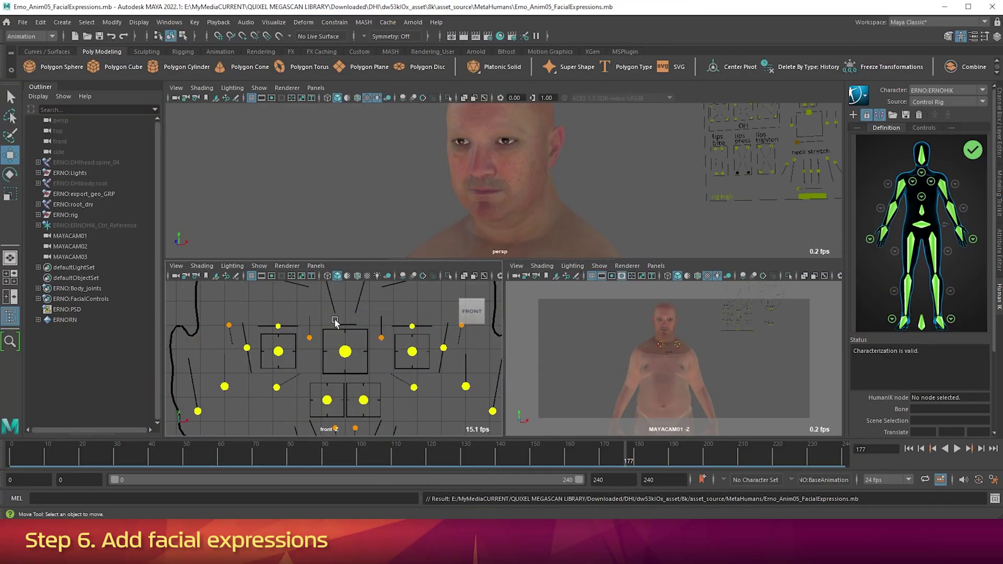
# Select the outer brow raise control CTRL_L_brow_raiseOut and keyframe its neutral position at frame 18.
pyautogui.scroll(-5, 397, 311)
pyautogui.keyDown('alt'); pyautogui.moveTo(401, 348); pyautogui.dragTo(403, 379, button='middle'); pyautogui.keyUp('alt')
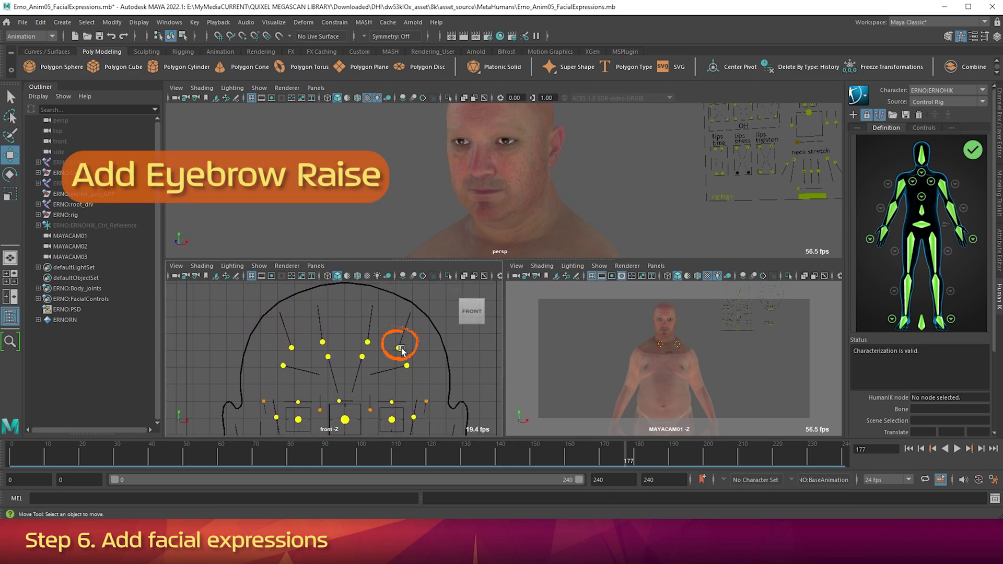
pyautogui.click(400, 348)
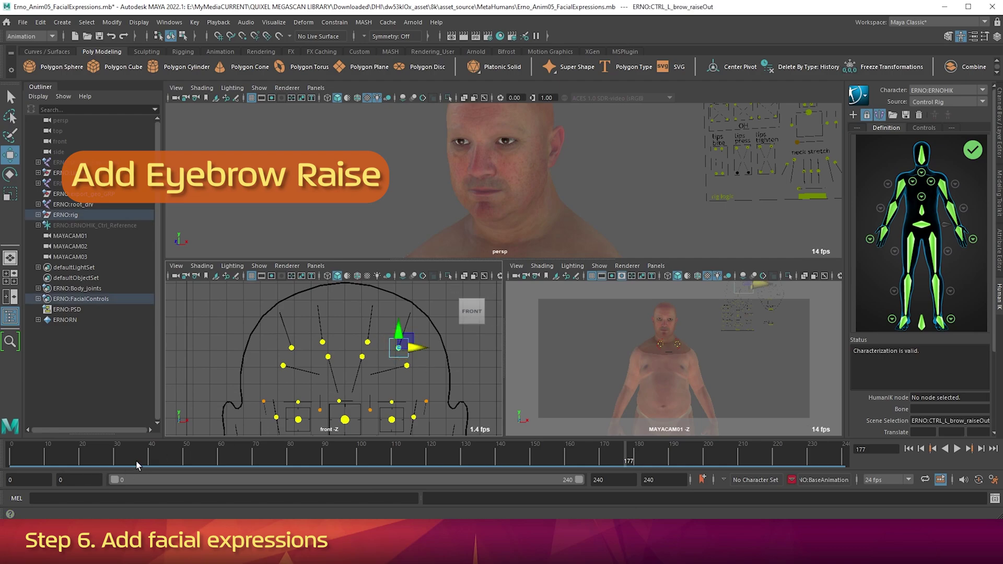
pyautogui.click(71, 459)
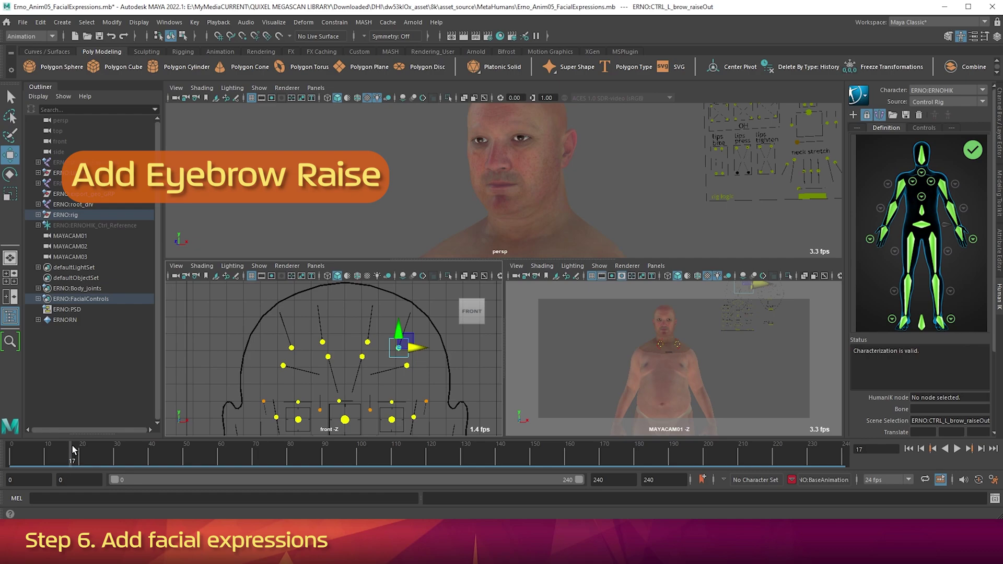
pyautogui.press('s')
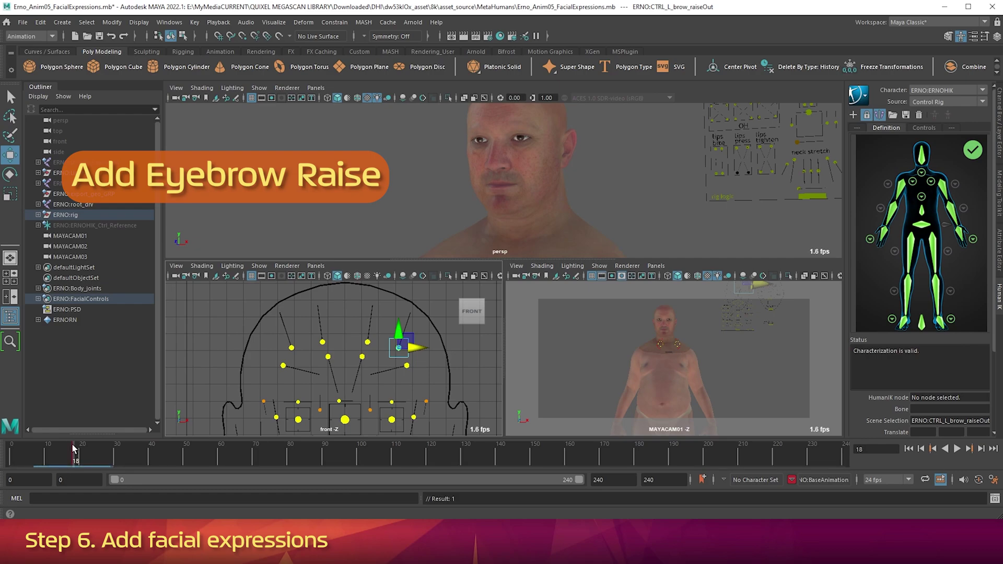
# Move CTRL_L_brow_raiseOut up to the end of its guide line at frame 29 and keyframe the raised eyebrow.
pyautogui.click(113, 449)
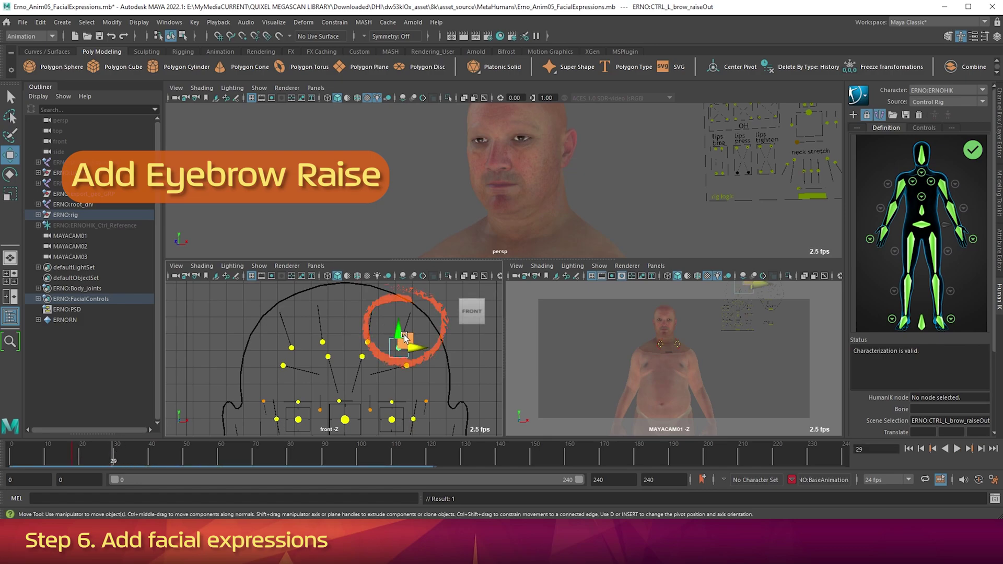
pyautogui.moveTo(404, 337); pyautogui.dragTo(411, 313)
pyautogui.press('s')
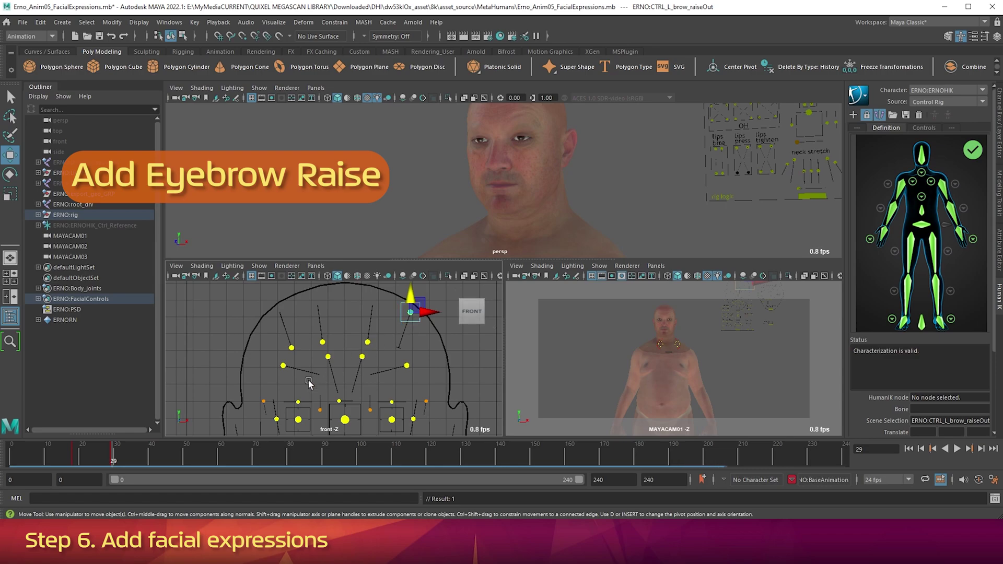
# Copy the raised eyebrow key from frame 29 and paste it at frame 167.
pyautogui.rightClick(113, 462)
pyautogui.click(140, 277)
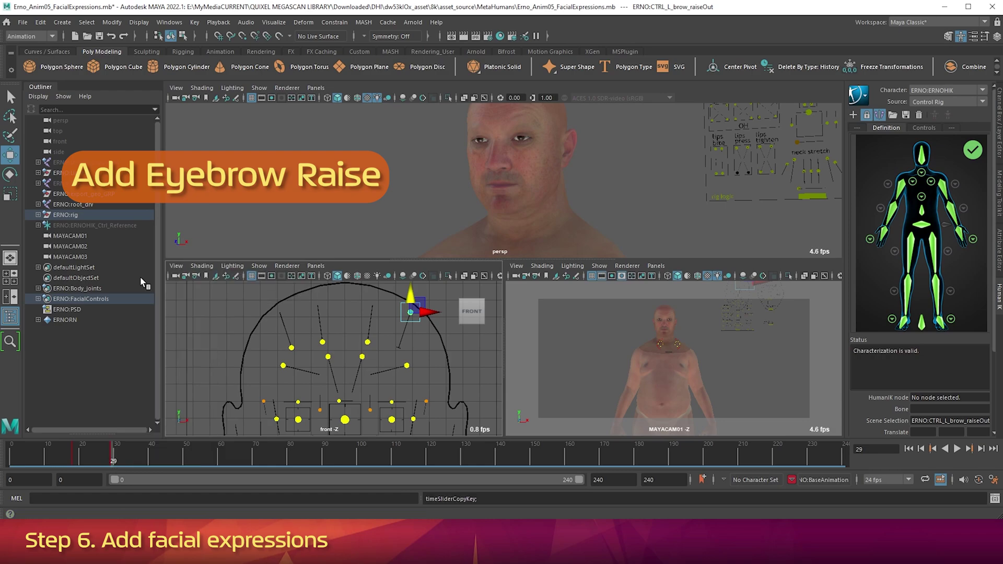
pyautogui.click(593, 460)
pyautogui.rightClick(593, 454)
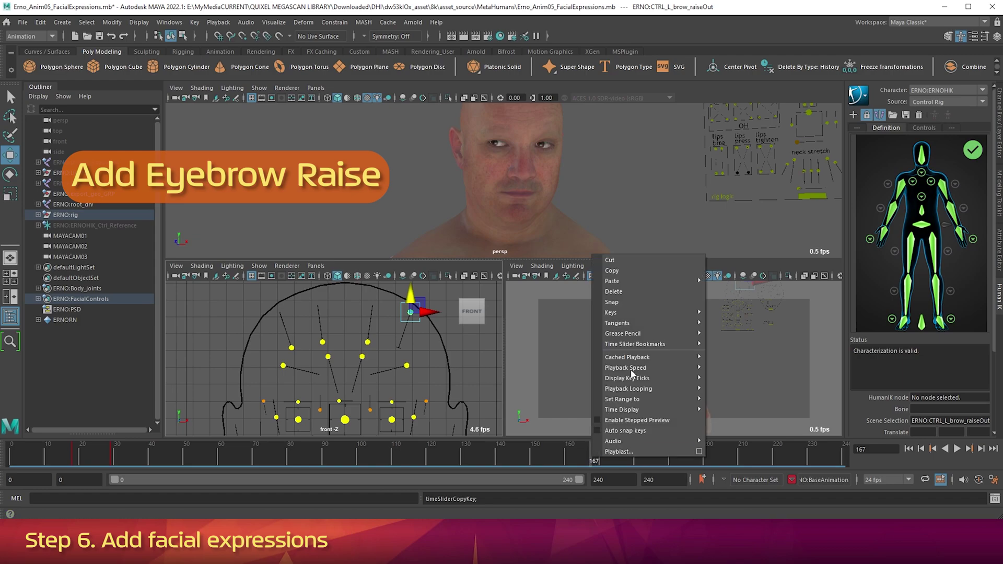
pyautogui.moveTo(631, 281)
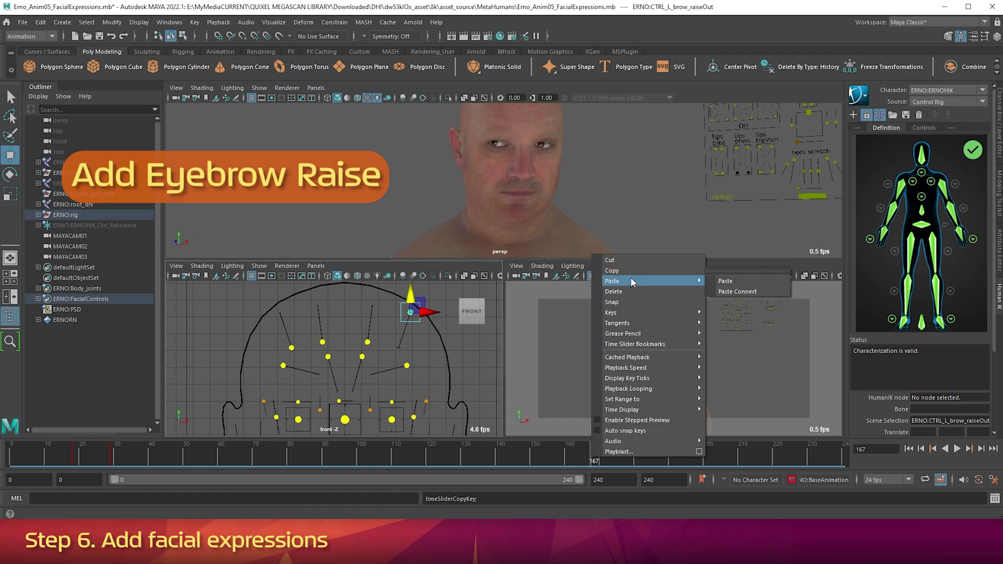
pyautogui.click(725, 281)
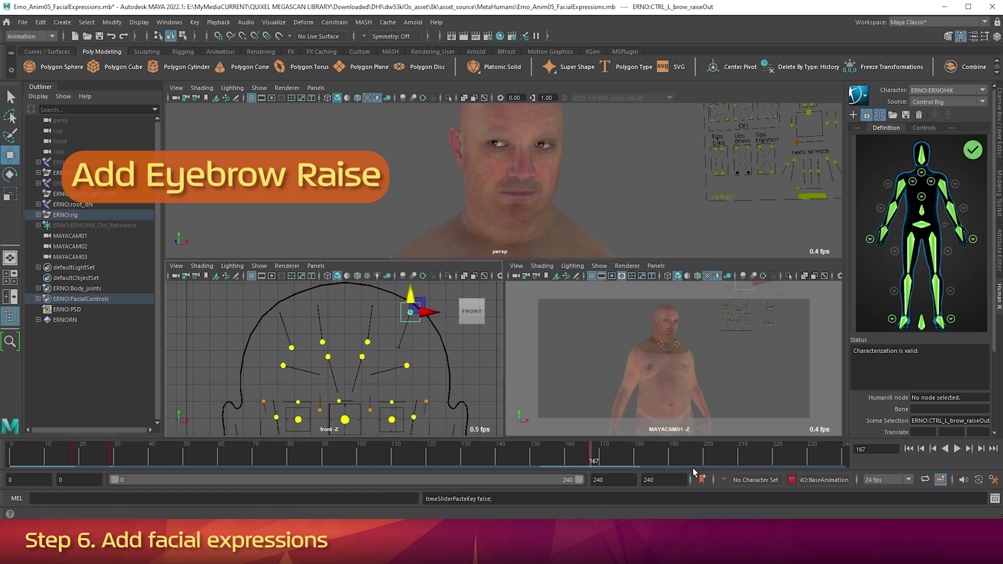
# Copy the neutral eyebrow key from frame 18, paste it at frame 224 and play back the eyebrow raise.
pyautogui.click(72, 459)
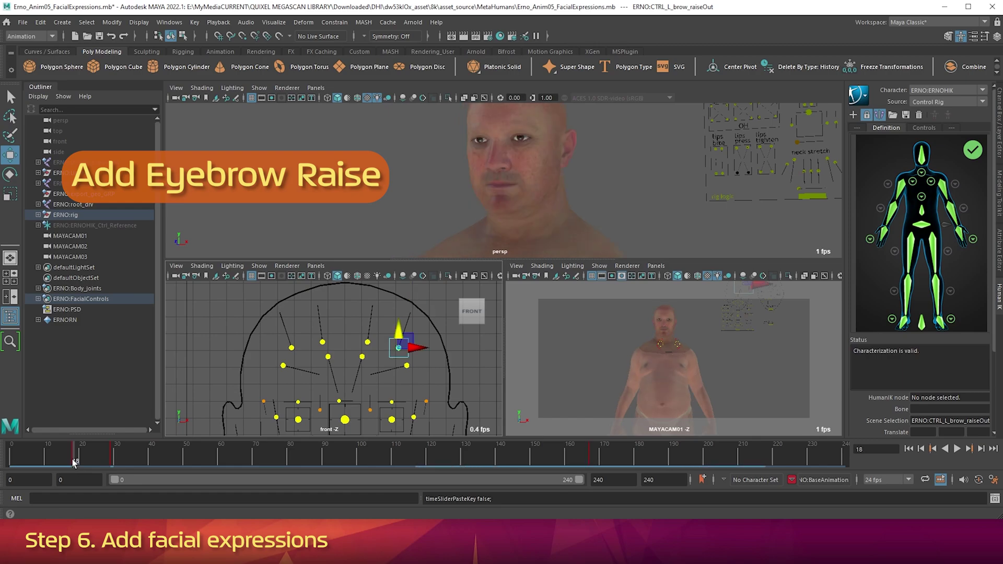
pyautogui.rightClick(72, 460)
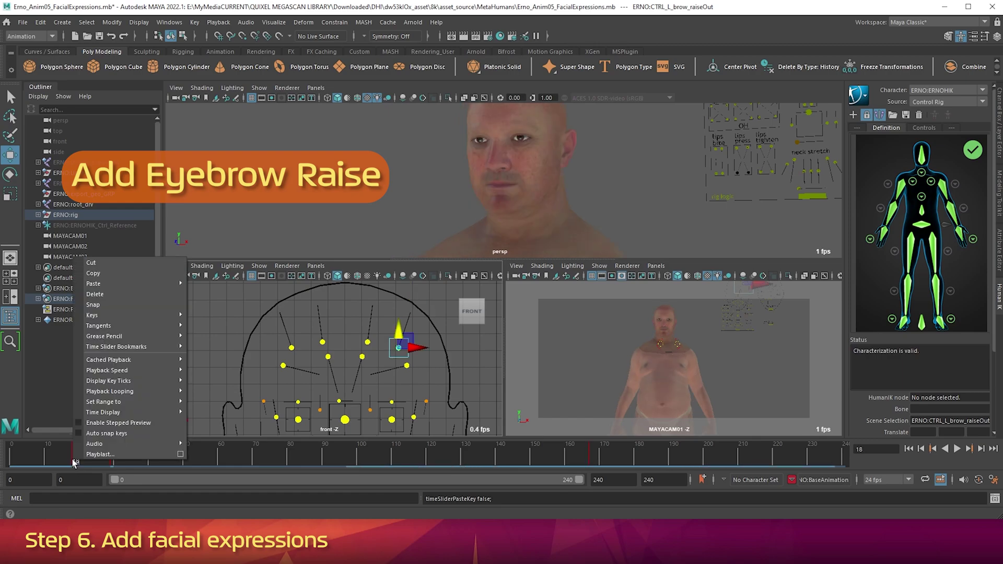
pyautogui.click(94, 275)
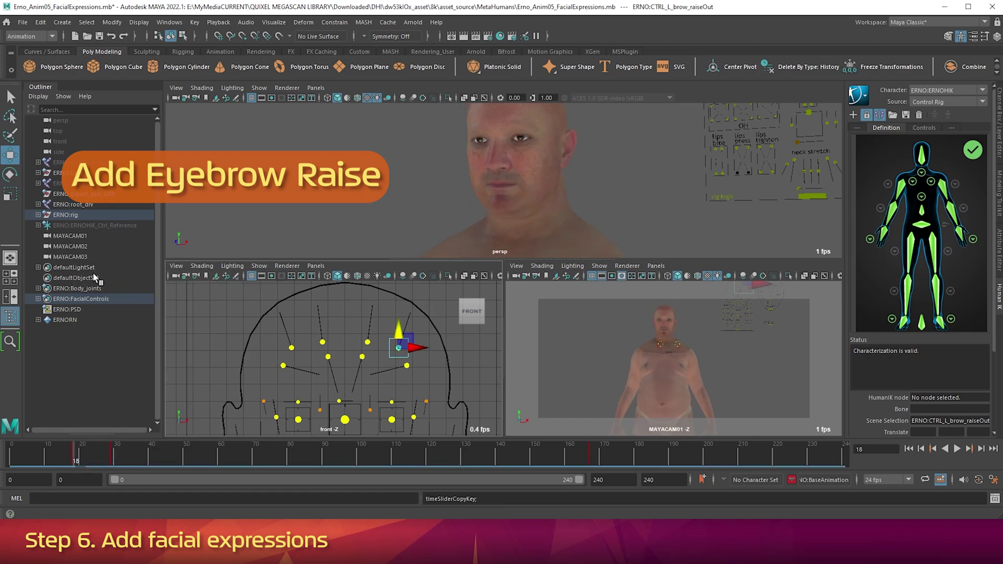
pyautogui.click(788, 456)
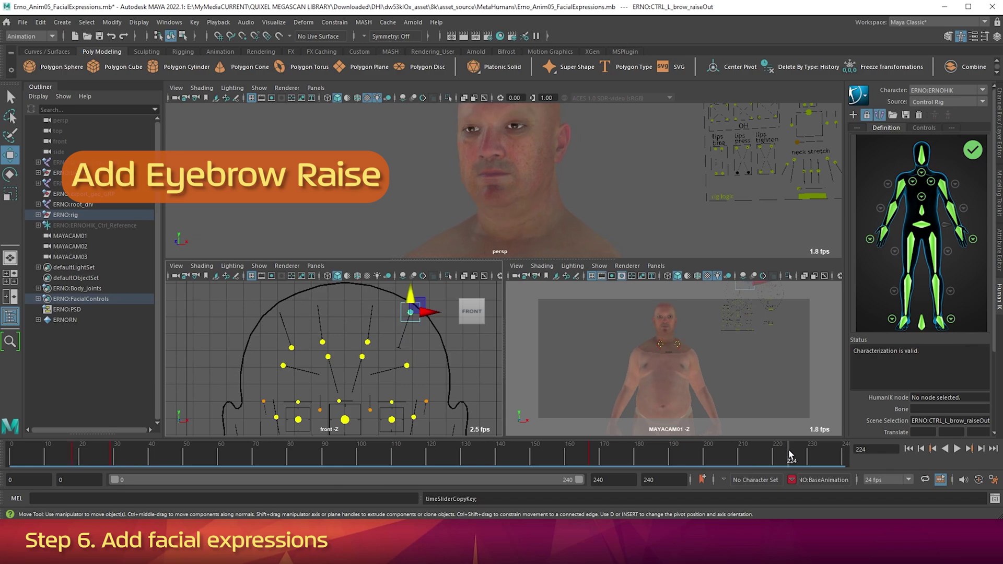
pyautogui.rightClick(790, 456)
pyautogui.moveTo(847, 275)
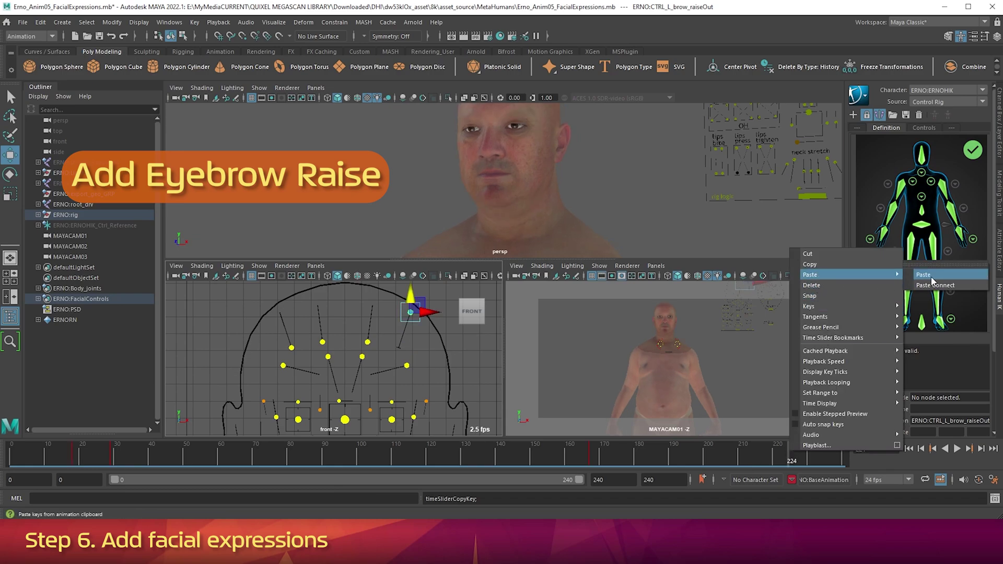
pyautogui.click(924, 275)
pyautogui.hotkey('alt', 'v')
pyautogui.click(44, 459)
pyautogui.moveTo(45, 459); pyautogui.dragTo(174, 469)
pyautogui.hotkey('alt', 'v')
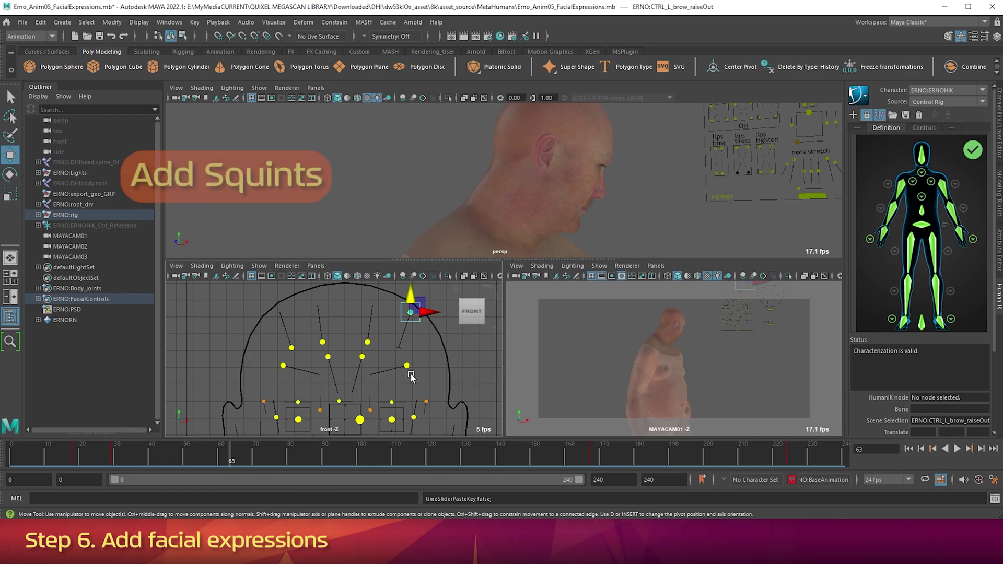
# Select CTRL_R_eye_squintInner and CTRL_L_eye_squintInner, show their channel values and keyframe the neutral position at frame 17.
pyautogui.keyDown('alt'); pyautogui.moveTo(420, 344); pyautogui.dragTo(418, 319, button='middle'); pyautogui.keyUp('alt')
pyautogui.click(417, 318)
pyautogui.keyDown('alt'); pyautogui.moveTo(429, 364); pyautogui.dragTo(436, 329, button='middle'); pyautogui.keyUp('alt')
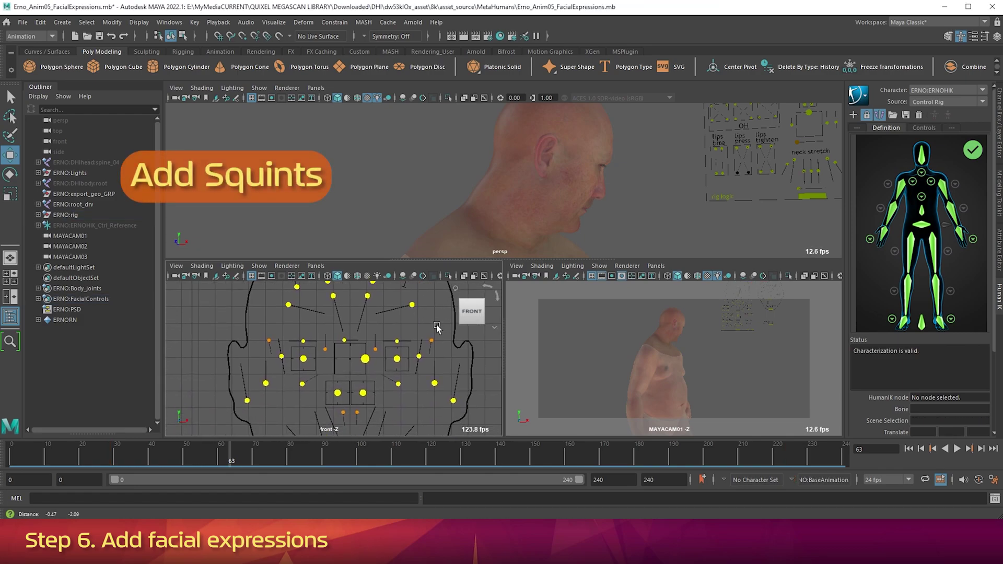
pyautogui.click(302, 386)
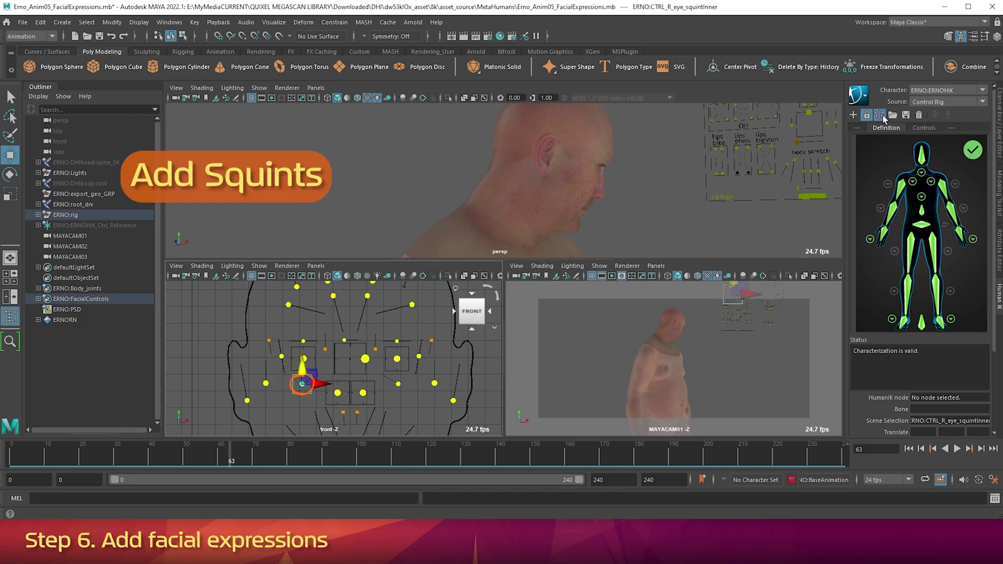
pyautogui.click(999, 117)
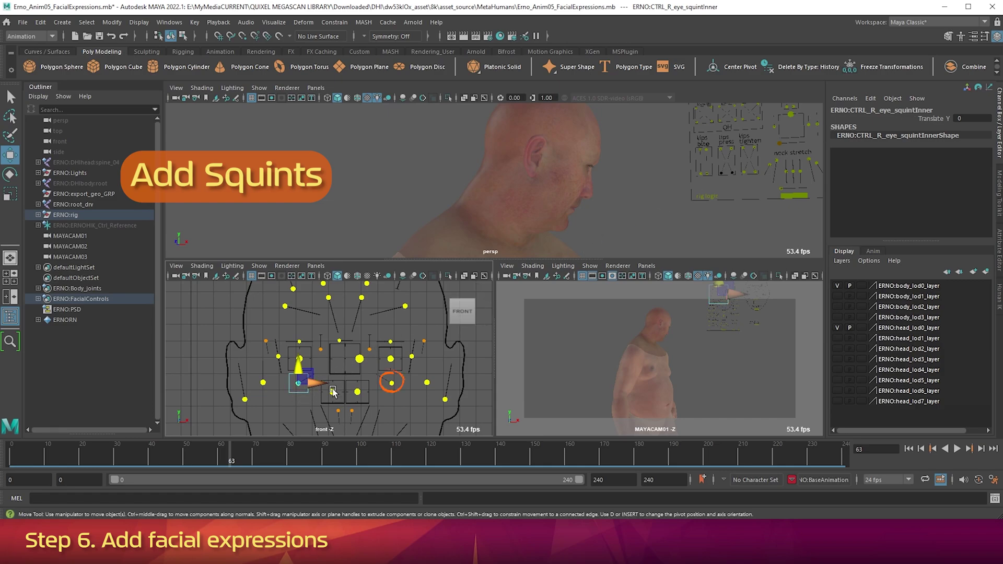
pyautogui.keyDown('shift'); pyautogui.click(391, 385); pyautogui.keyUp('shift')
pyautogui.moveTo(391, 384); pyautogui.dragTo(311, 379)
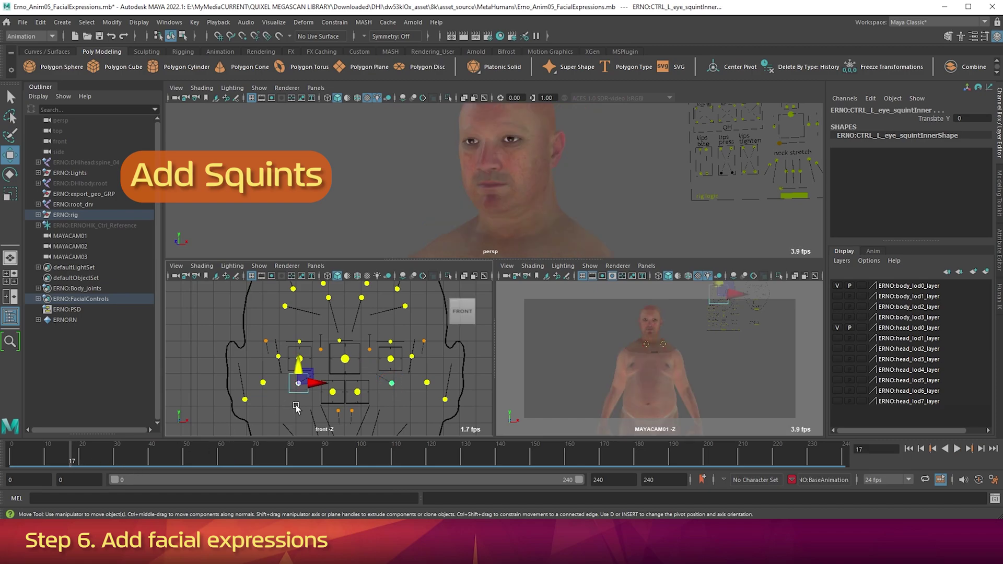
pyautogui.press('s')
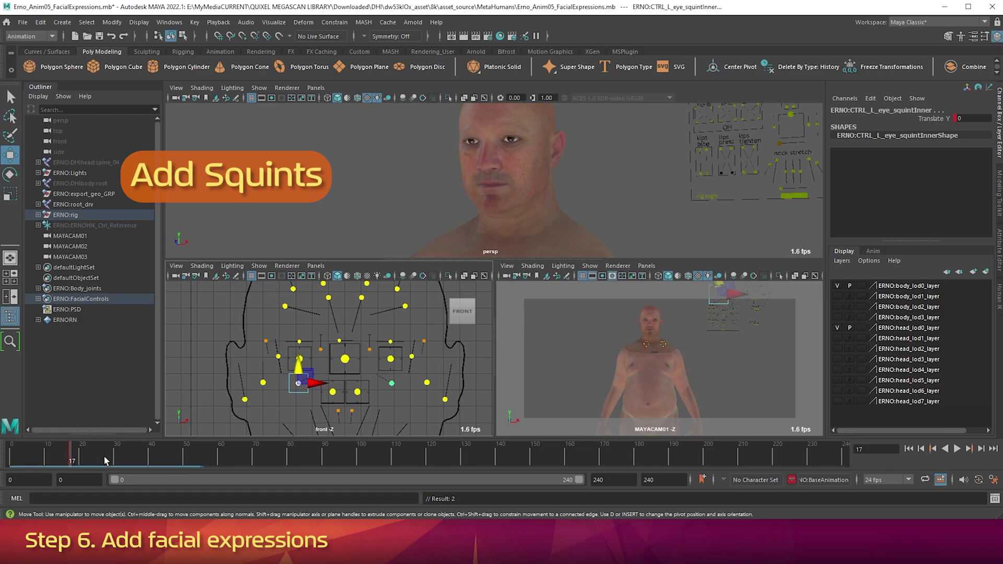
# Move both inner squint controls up to Translate Y 1 at frame 50 and keyframe the squint.
pyautogui.click(184, 453)
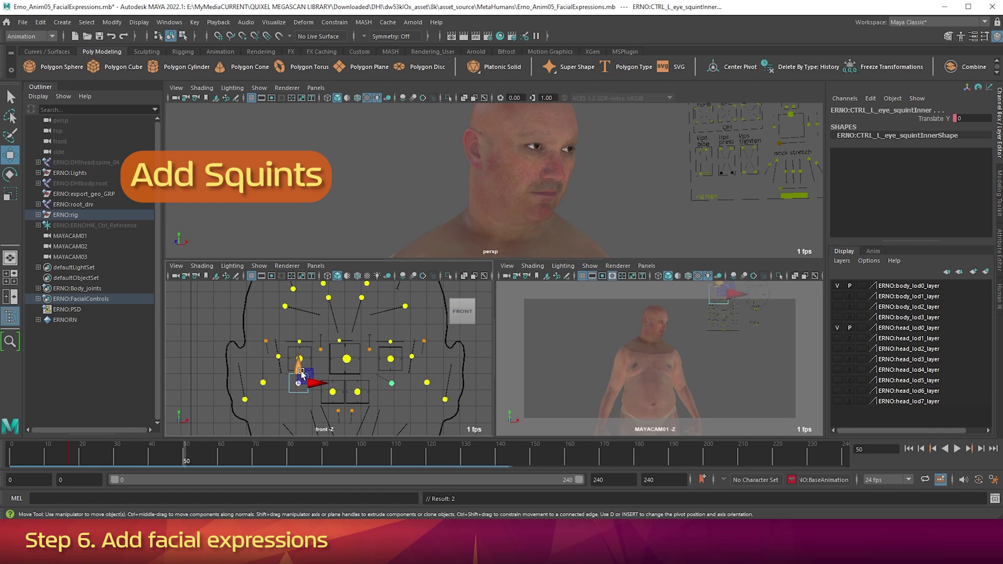
pyautogui.moveTo(302, 372); pyautogui.dragTo(328, 312)
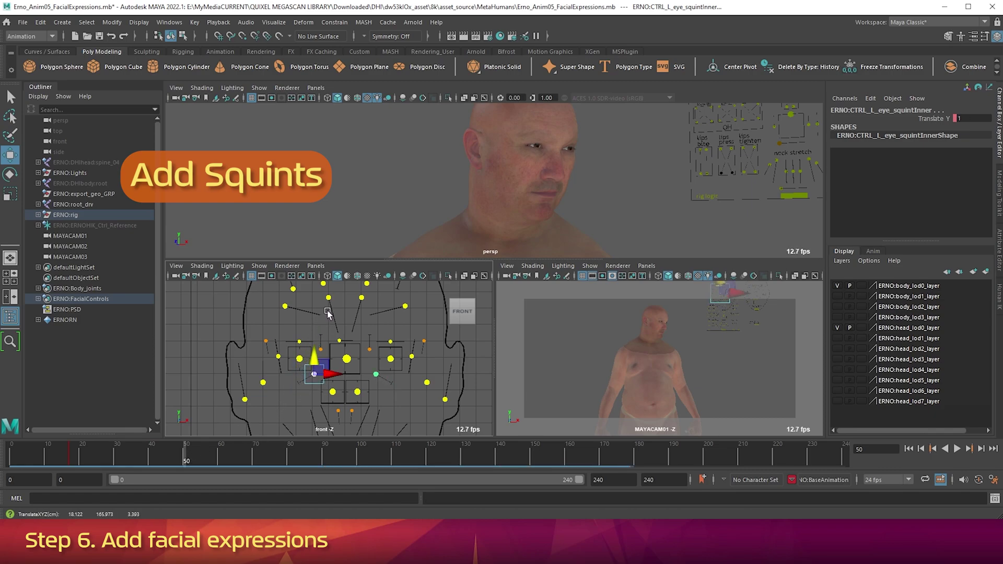
pyautogui.press('s')
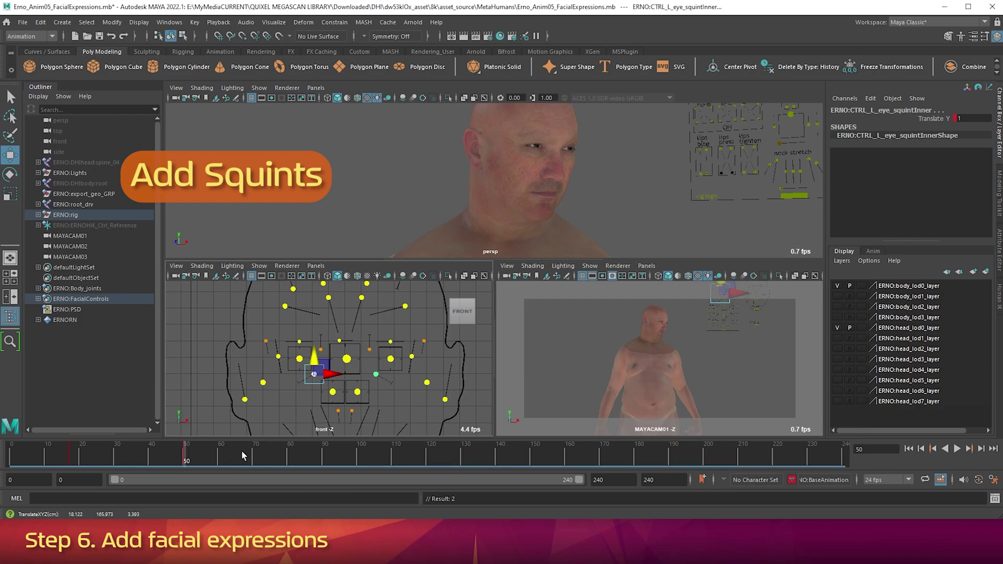
# Copy the squint key from frame 50 and paste it at frame 83.
pyautogui.rightClick(186, 457)
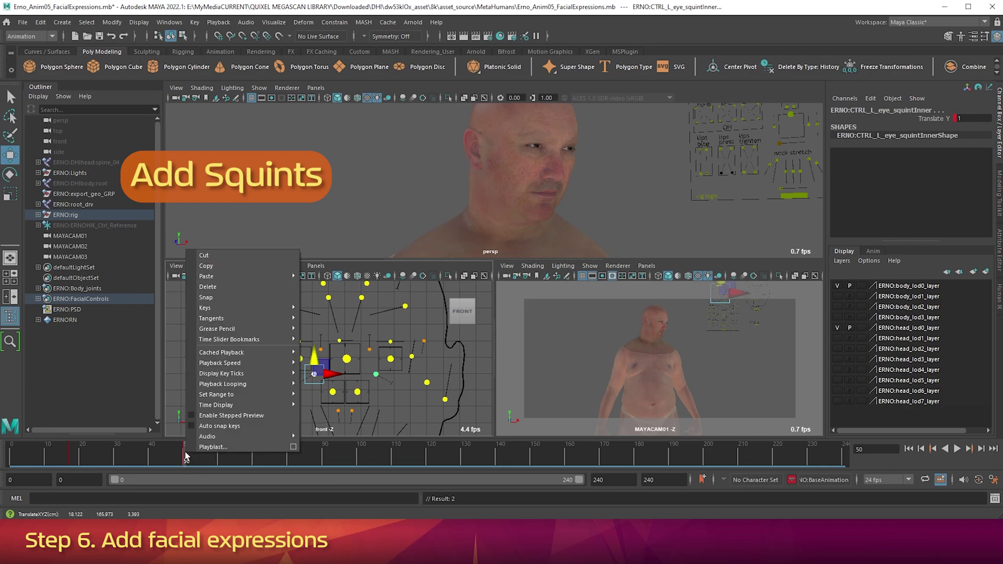
pyautogui.click(213, 266)
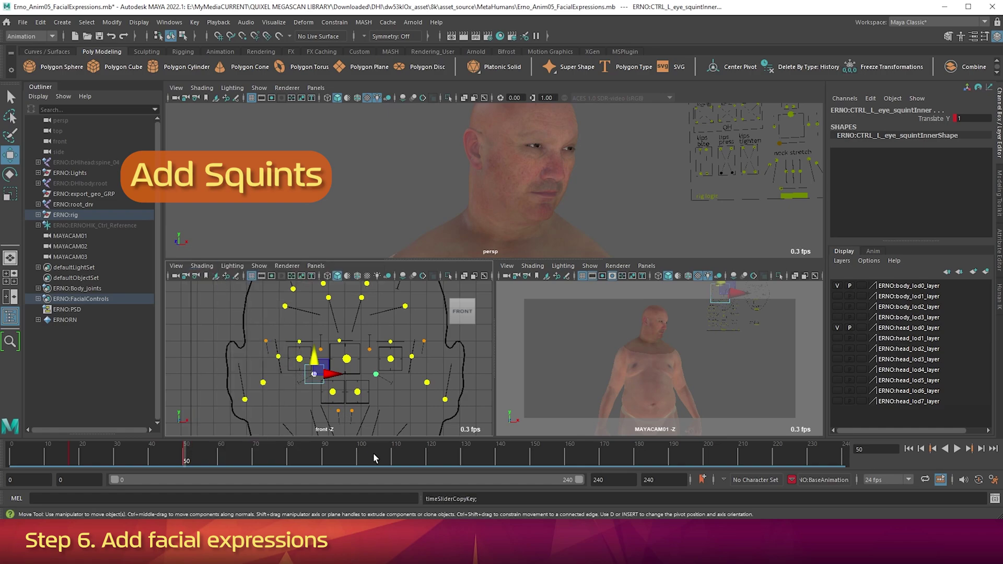
pyautogui.click(300, 455)
pyautogui.rightClick(301, 452)
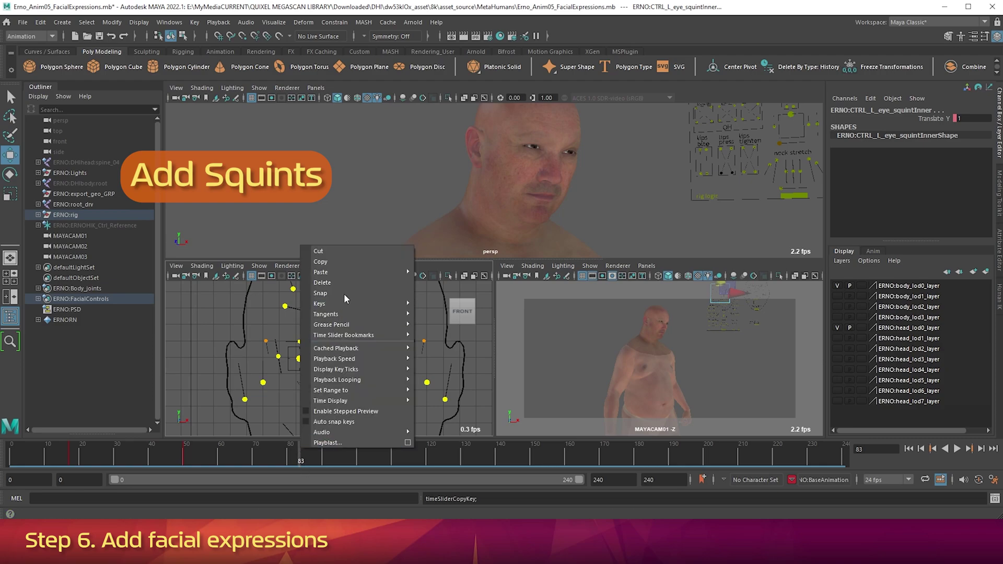
pyautogui.click(423, 272)
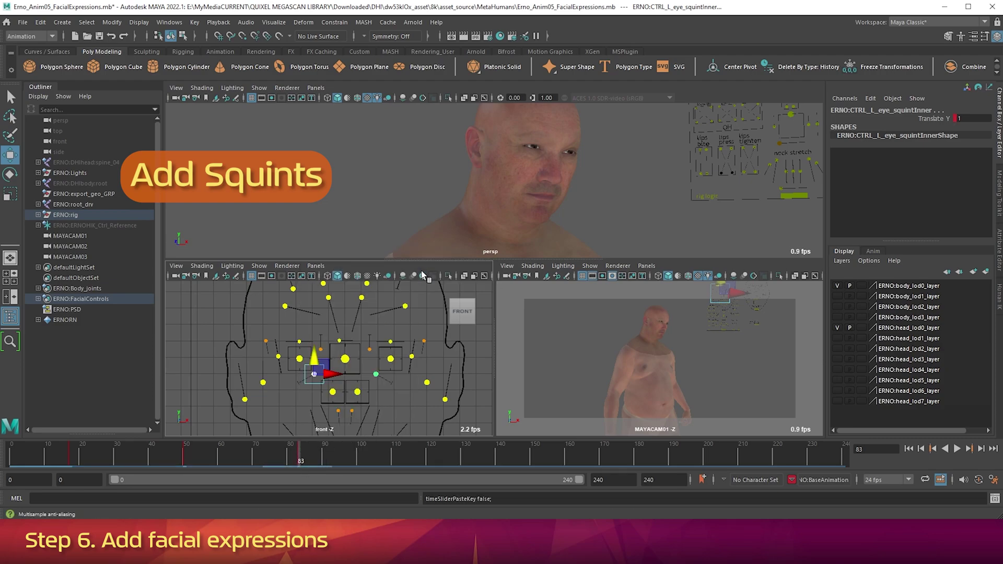
# Paste the copied squint key at frames 145 and 167 for both inner squint controls.
pyautogui.click(515, 449)
pyautogui.rightClick(514, 446)
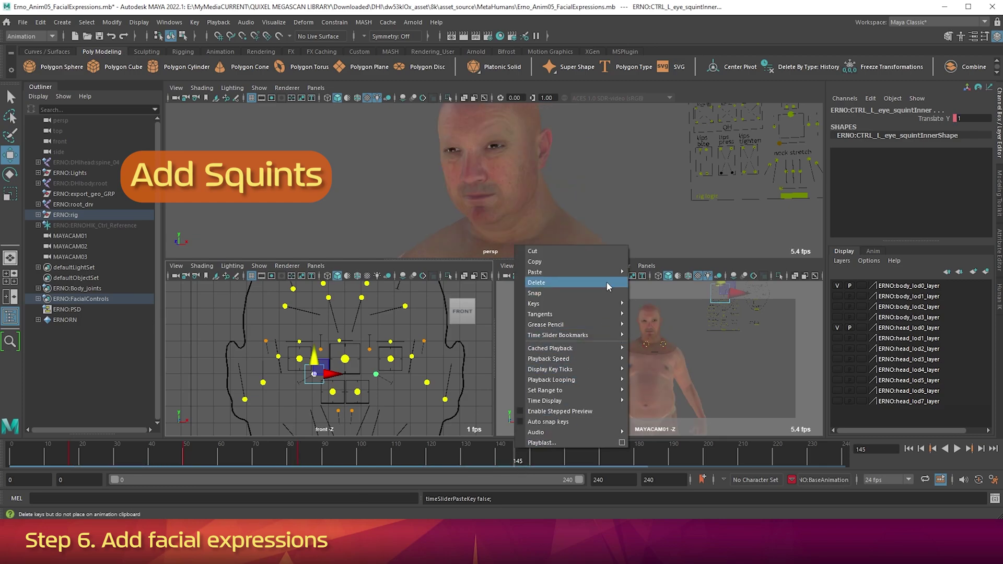
pyautogui.moveTo(607, 272)
pyautogui.click(648, 272)
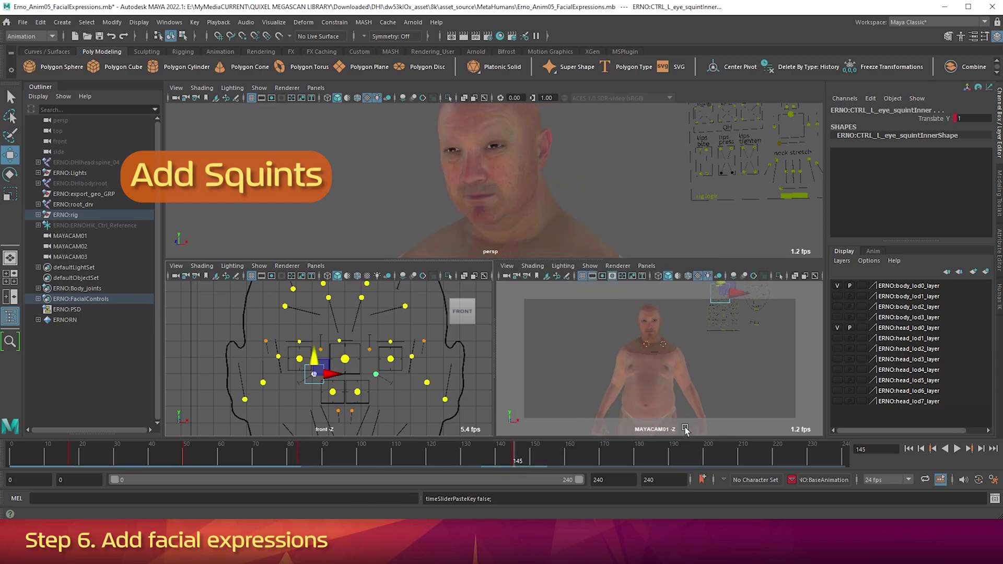
pyautogui.click(593, 449)
pyautogui.rightClick(594, 449)
pyautogui.moveTo(695, 278)
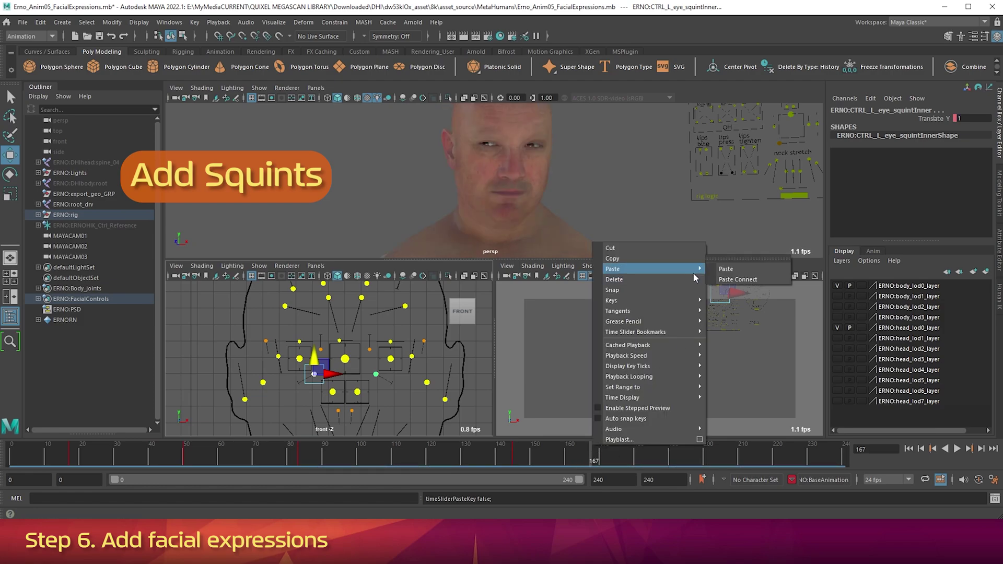
pyautogui.click(728, 269)
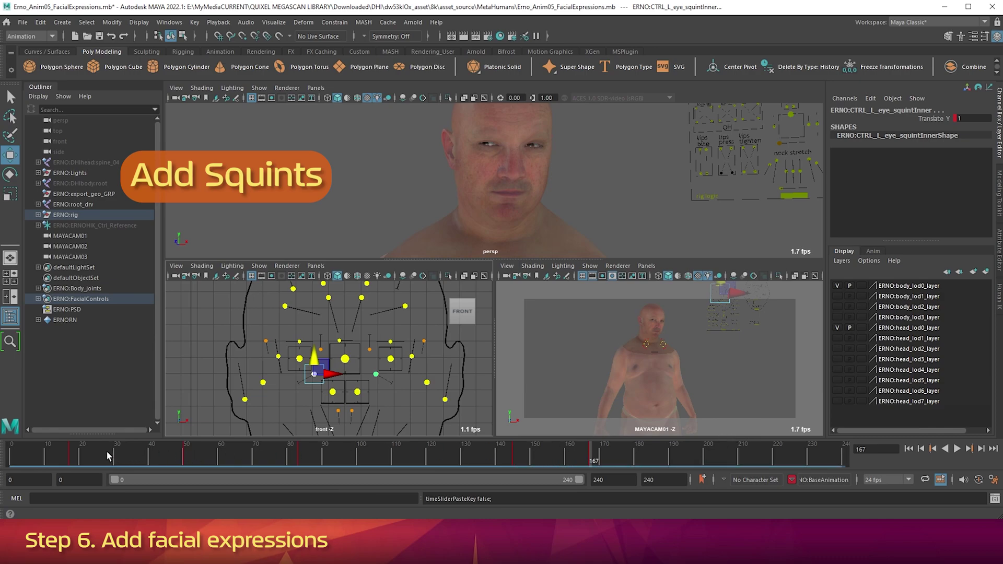
# Copy the neutral squint key from frame 17 and paste it at frame 115.
pyautogui.click(70, 457)
pyautogui.rightClick(72, 456)
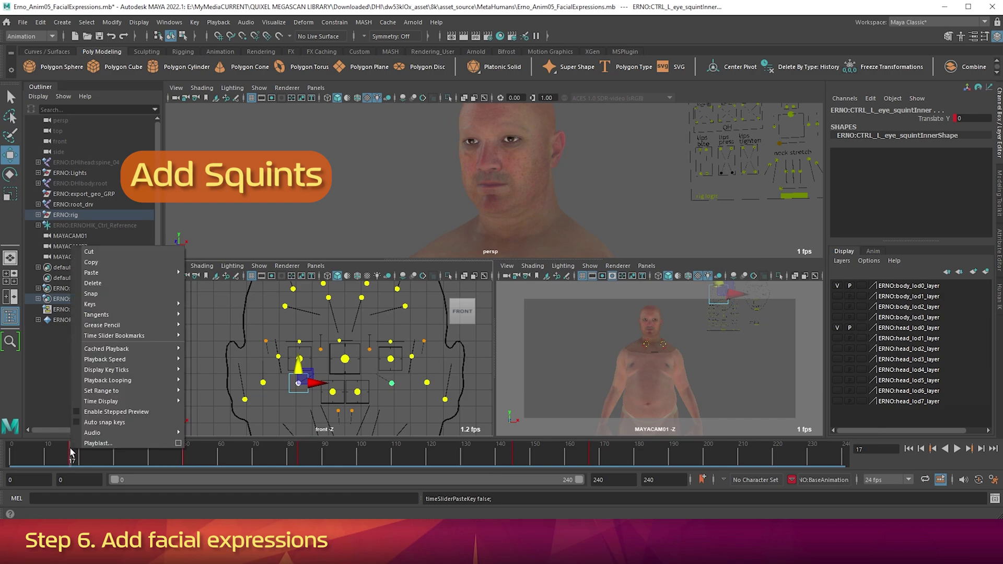
pyautogui.click(92, 262)
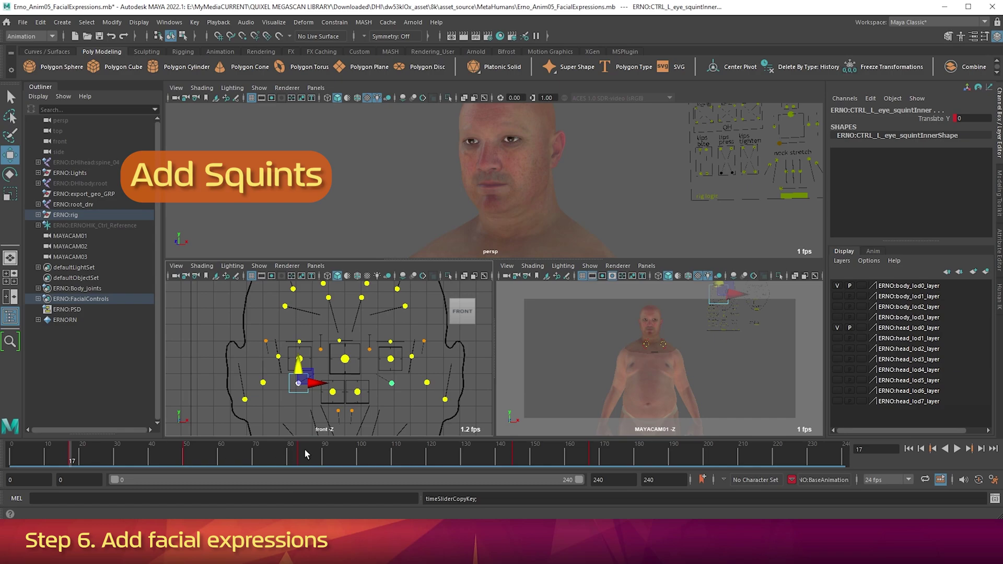
pyautogui.click(410, 452)
pyautogui.rightClick(410, 448)
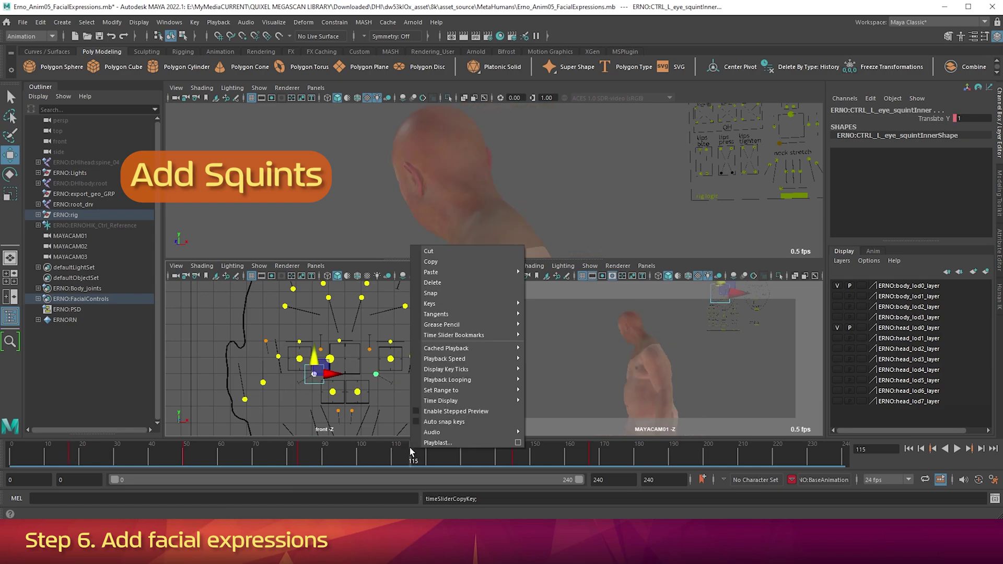
pyautogui.moveTo(461, 272)
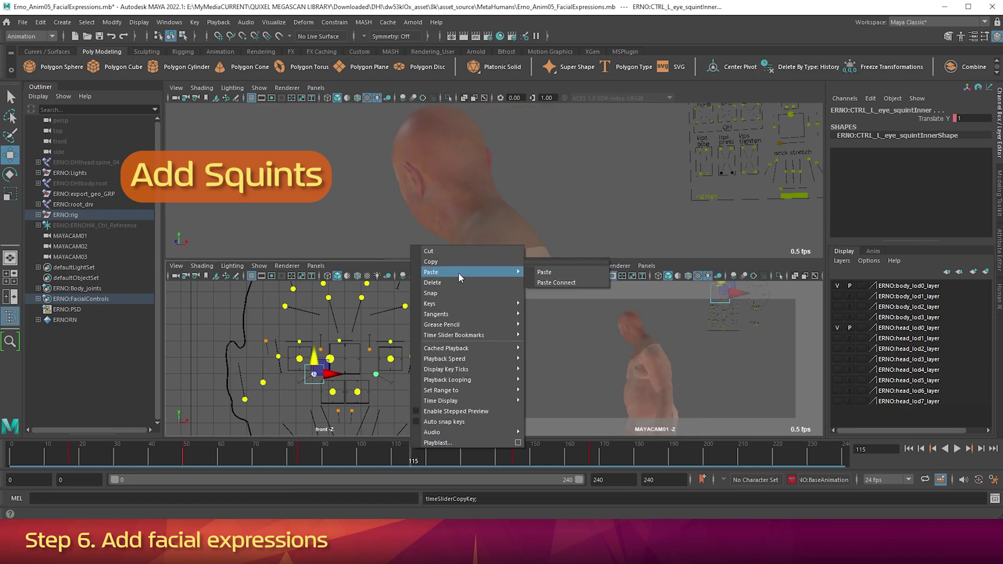
pyautogui.click(554, 273)
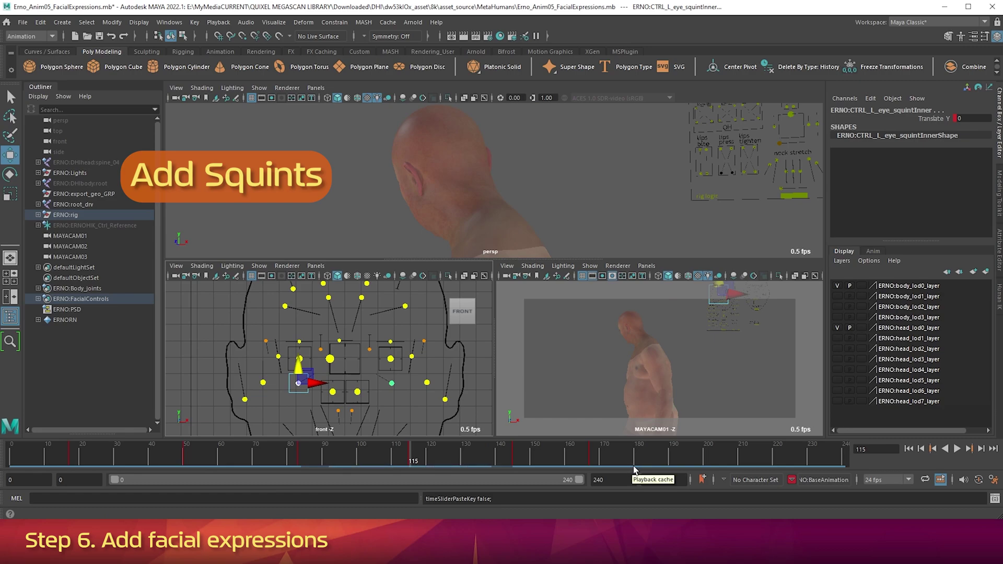
# Paste the neutral squint key at frame 224 and play back the squint animation.
pyautogui.click(793, 451)
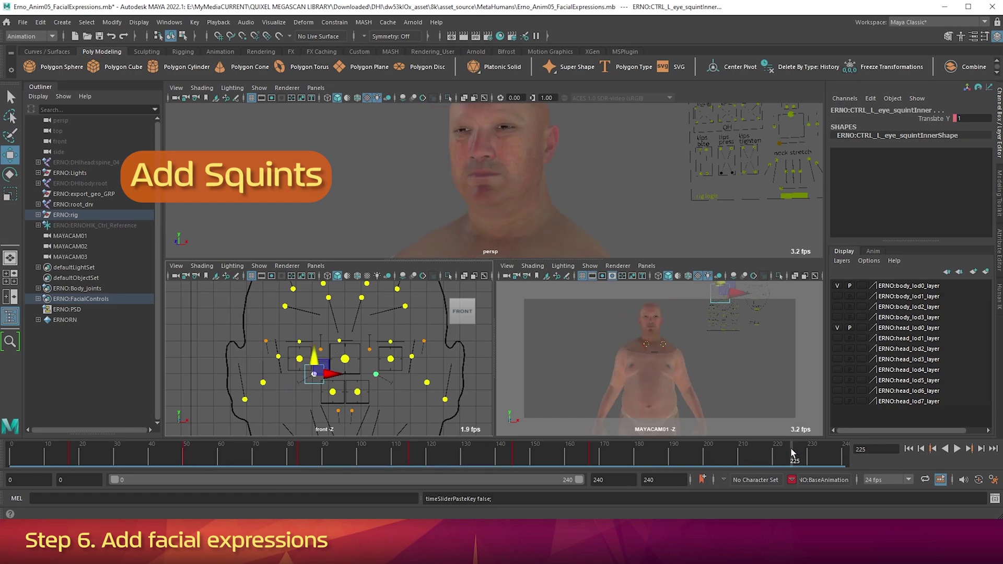
pyautogui.rightClick(791, 452)
pyautogui.moveTo(858, 271)
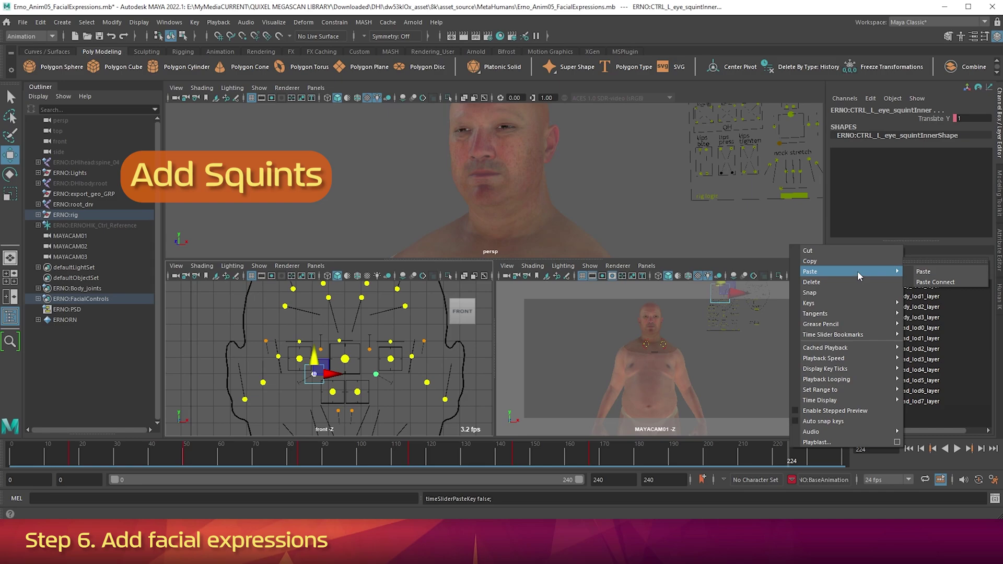
pyautogui.click(954, 272)
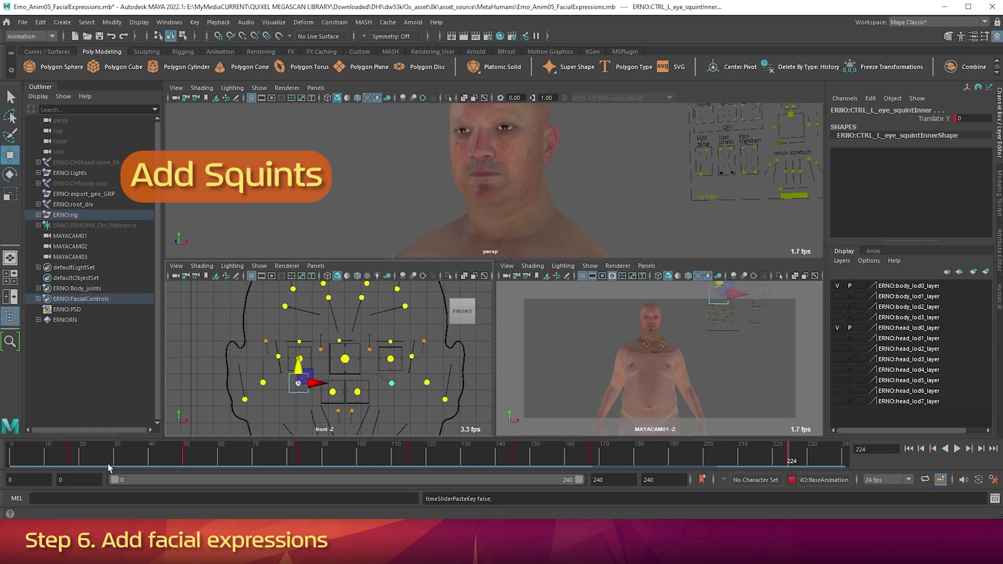
pyautogui.hotkey('alt', 'v')
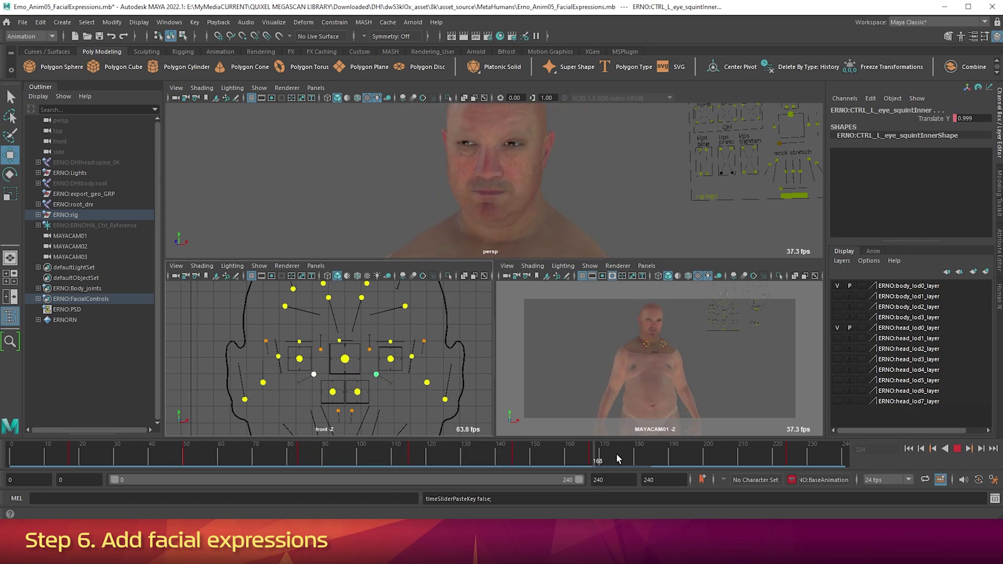
pyautogui.click(255, 463)
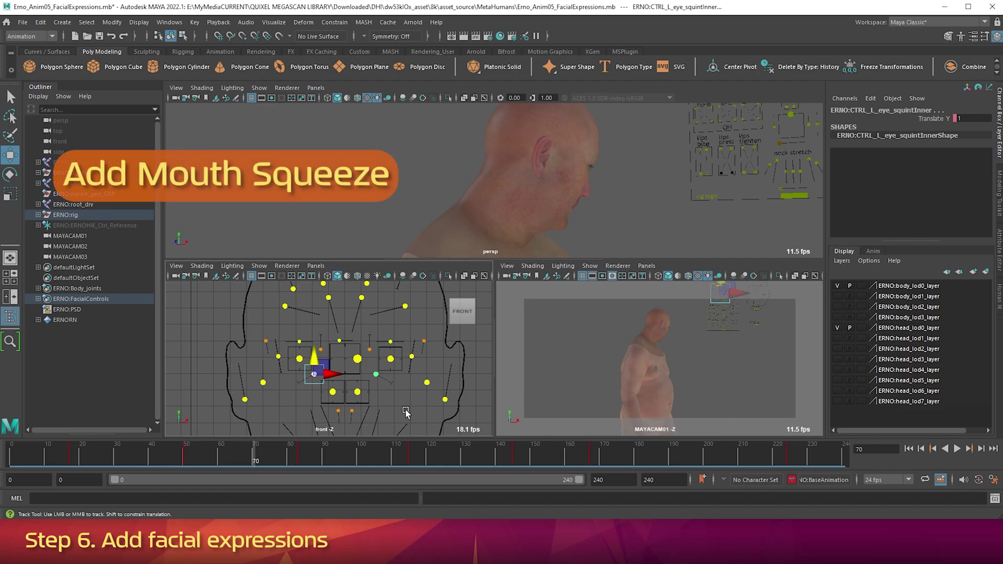
# Select the central mouth control CTRL_C_mouth and keyframe its neutral position at frame 148.
pyautogui.keyDown('alt'); pyautogui.moveTo(406, 413); pyautogui.dragTo(399, 317, button='middle'); pyautogui.keyUp('alt')
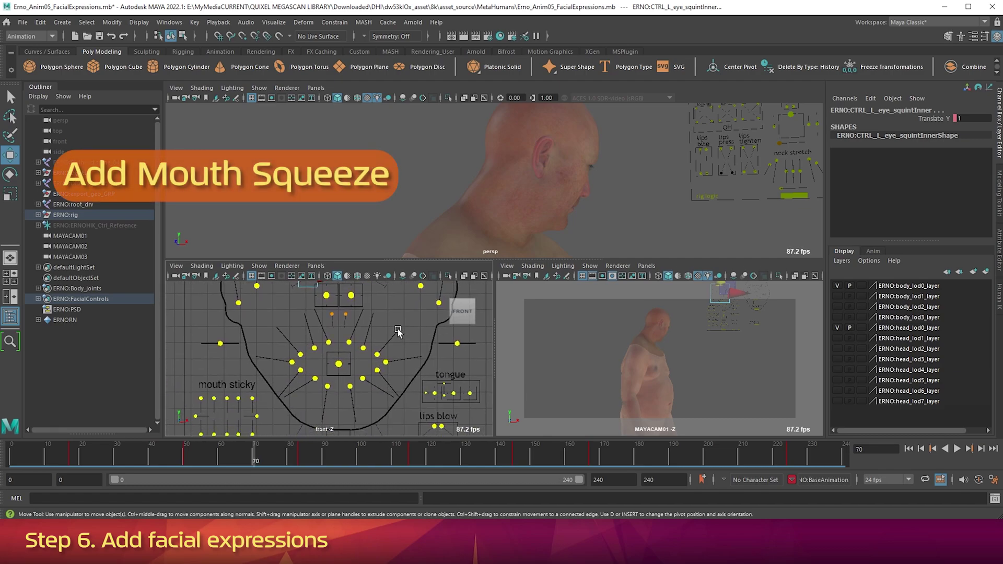
pyautogui.click(338, 366)
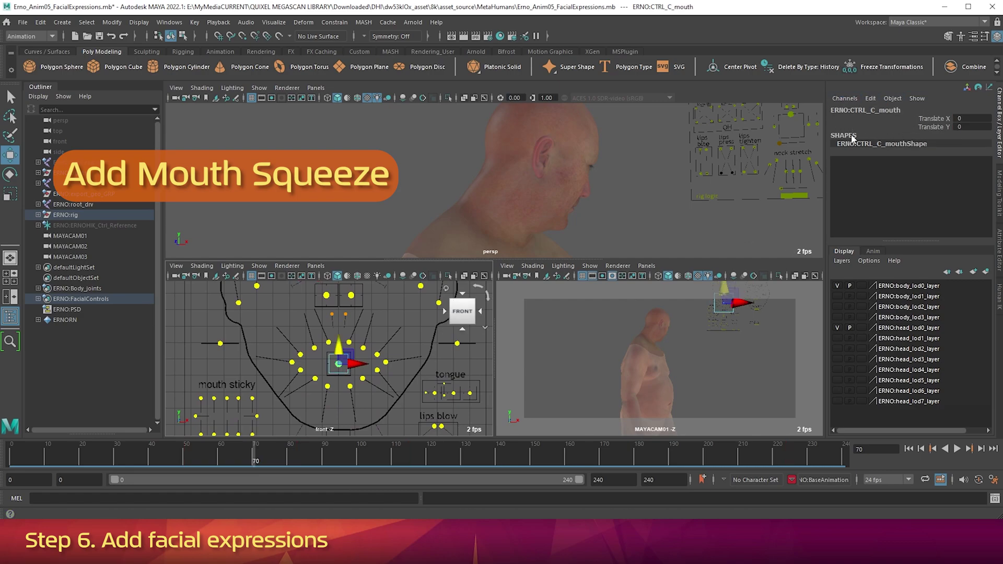
pyautogui.click(524, 462)
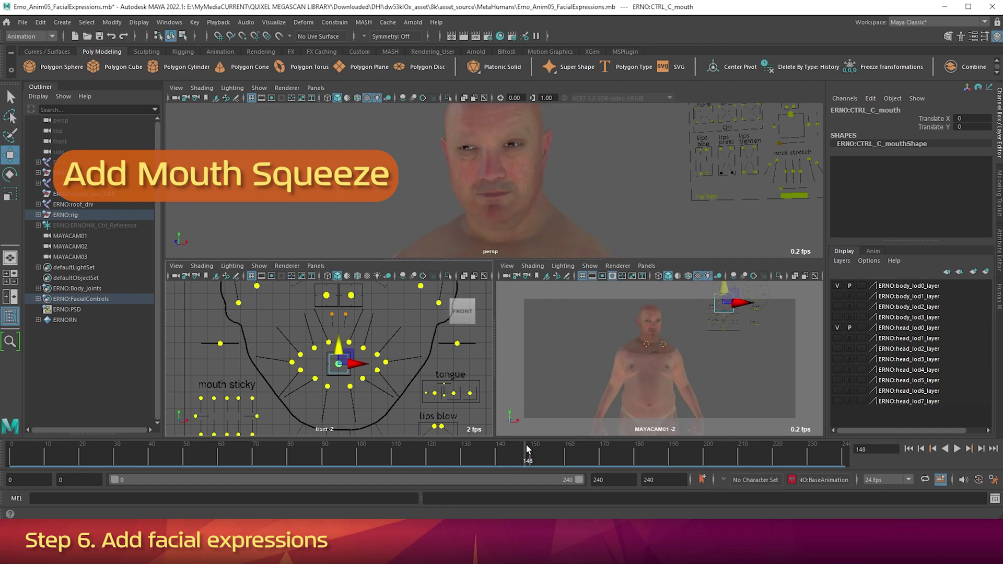
pyautogui.press('s')
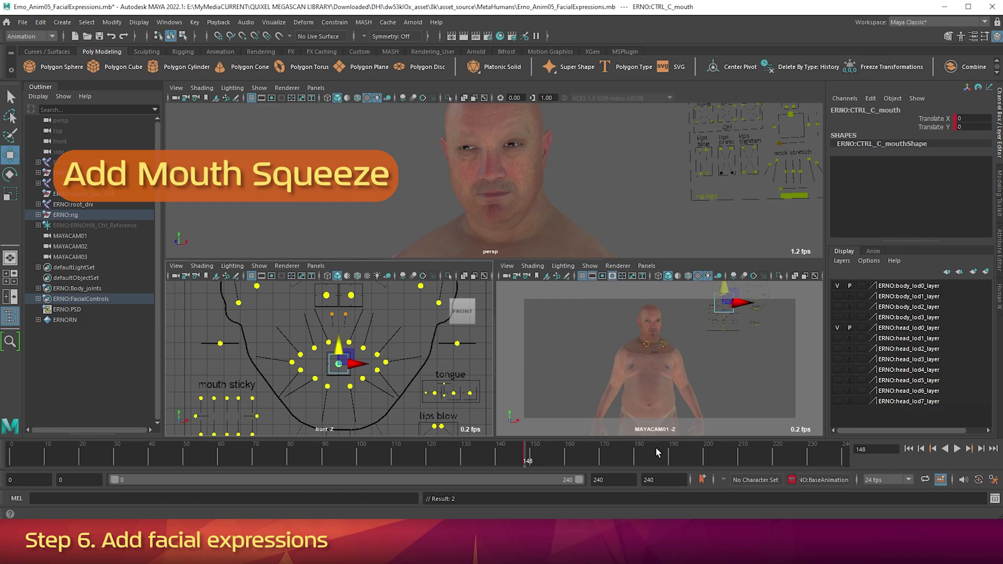
# Move the central mouth control to Translate X -1 at frame 224 and keyframe the mouth squeeze.
pyautogui.click(786, 445)
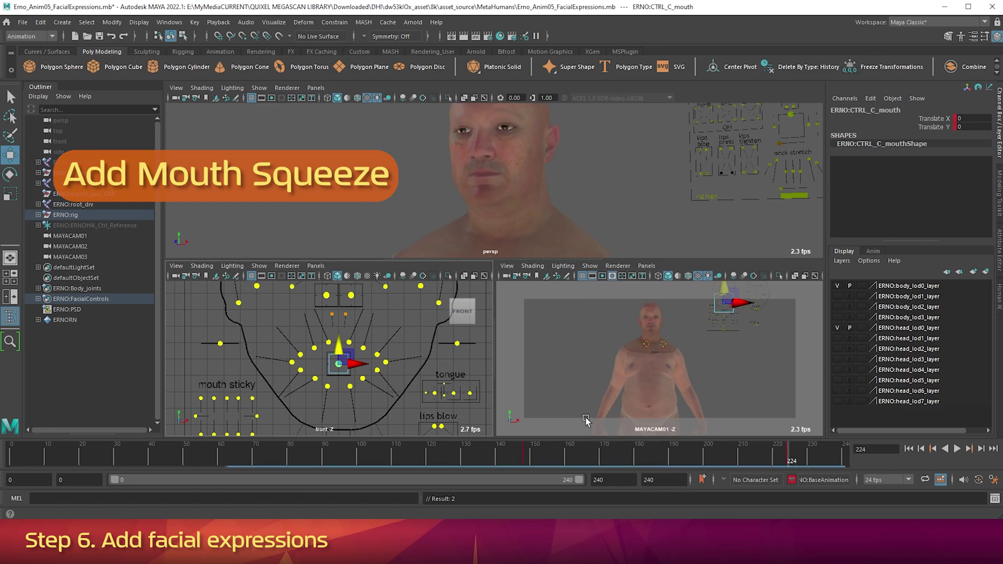
pyautogui.moveTo(362, 368)
pyautogui.mouseDown()
pyautogui.moveTo(340, 369)
pyautogui.moveTo(371, 373)
pyautogui.mouseUp()
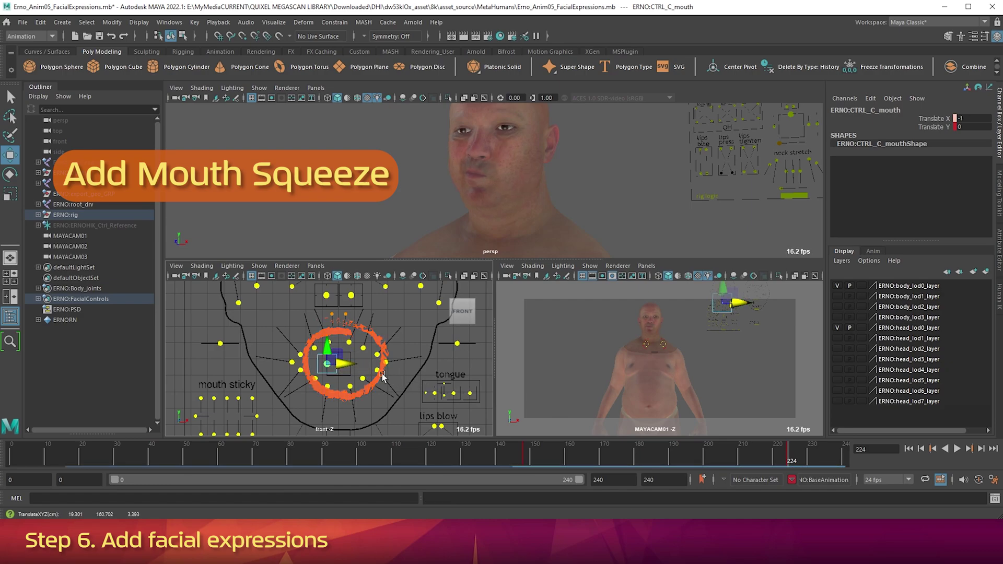
pyautogui.press('s')
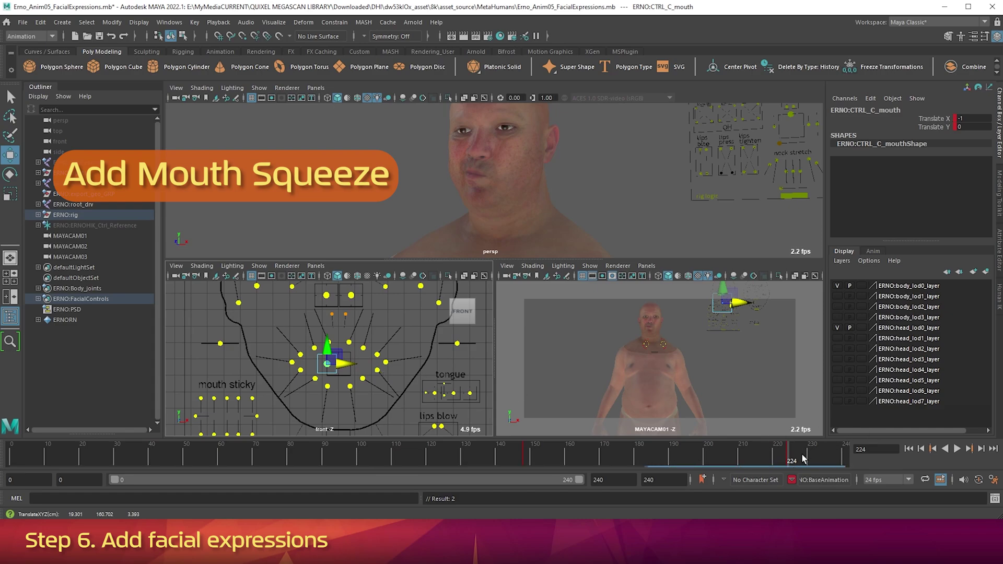
# Return the central mouth control to Translate X 0 at frame 234 and keyframe it.
pyautogui.click(825, 463)
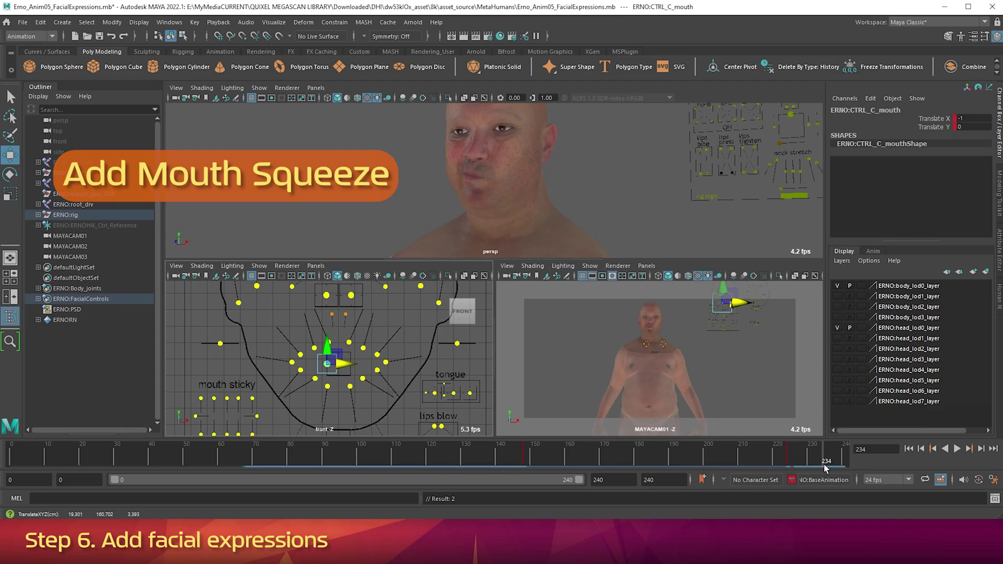
pyautogui.moveTo(346, 364); pyautogui.dragTo(357, 365)
pyautogui.press('s')
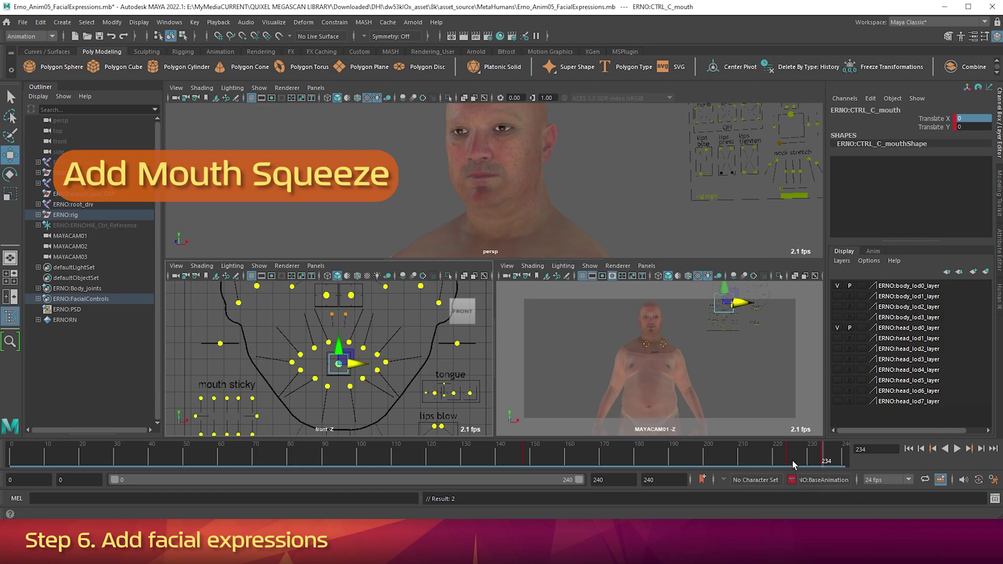
# Scrub back to frame 0, clear the selection and play the full animation in an enlarged MAYACAM01 view.
pyautogui.moveTo(792, 457); pyautogui.dragTo(33, 455)
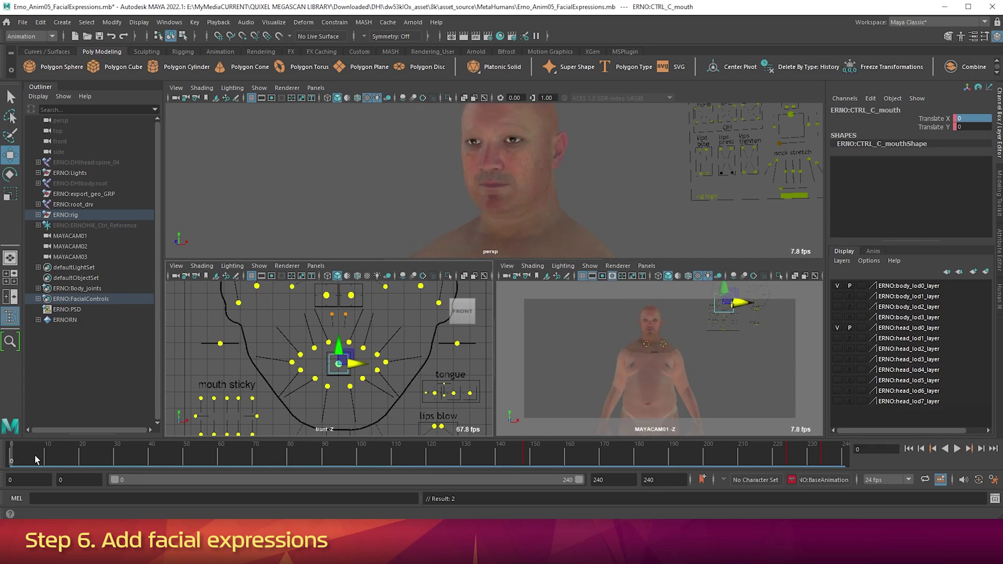
pyautogui.click(506, 363)
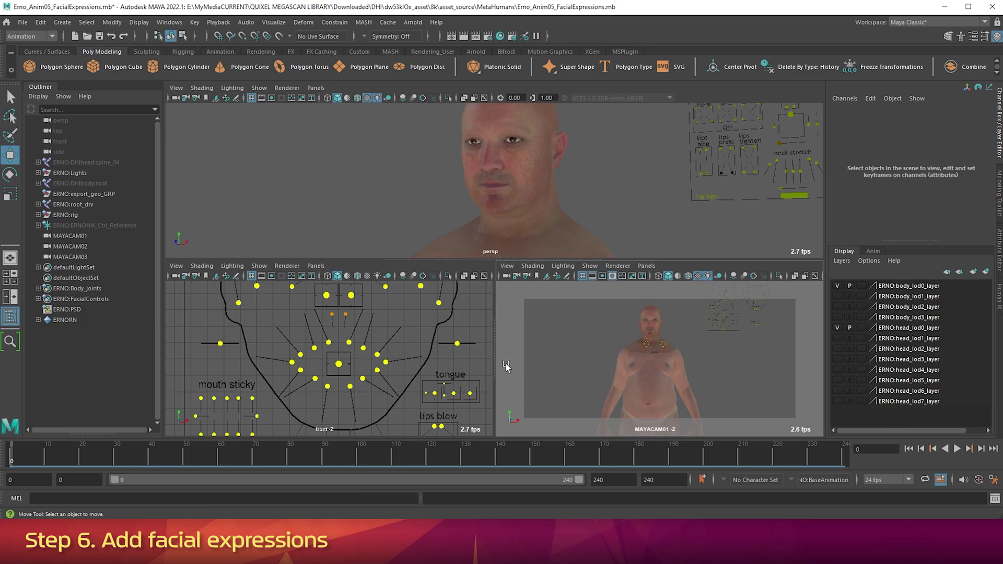
pyautogui.press('space')
pyautogui.hotkey('alt', 'v')
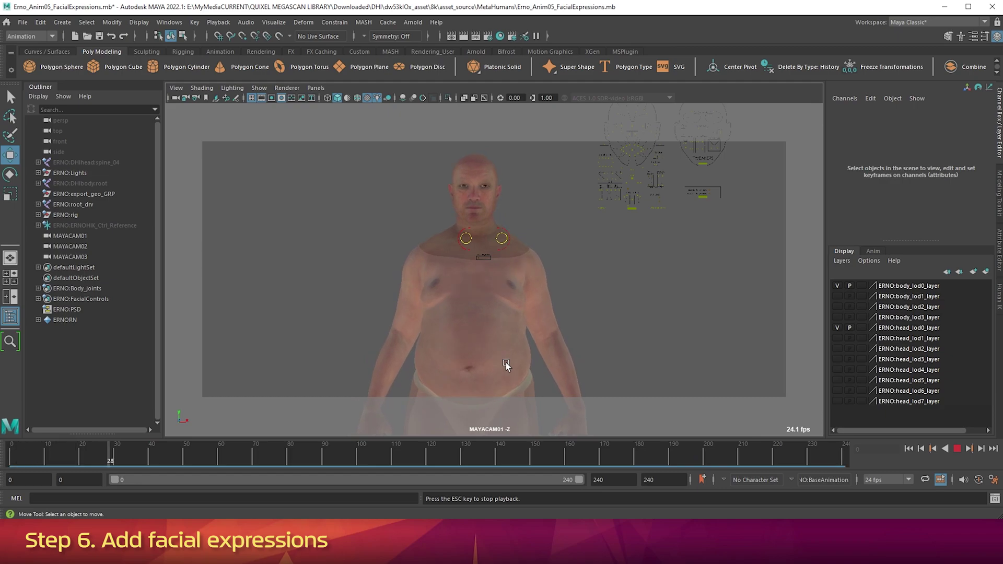
pyautogui.press('Escape')
pyautogui.press('space')
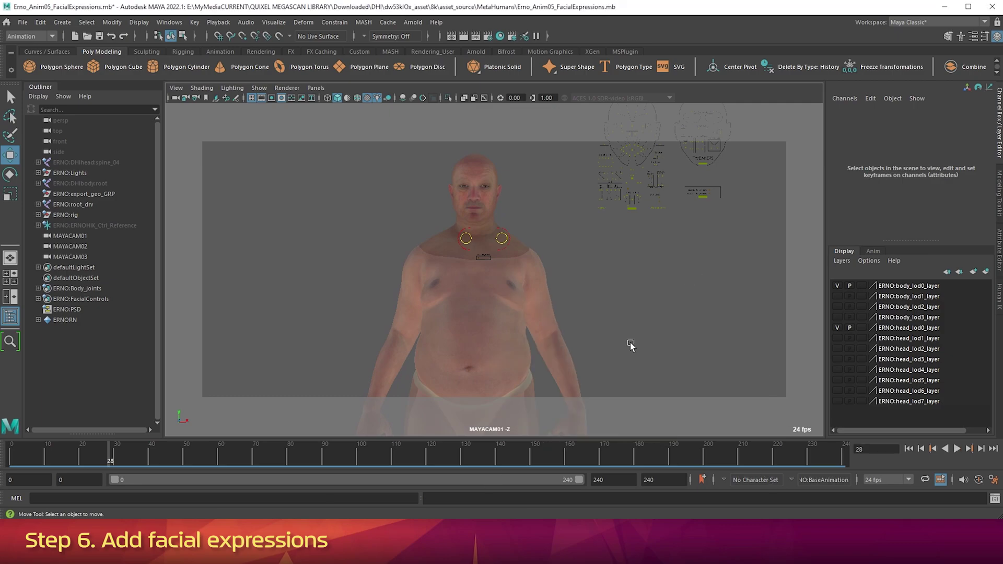
# Return to frame 0, frame the face from the front in the perspective view and save the scene.
pyautogui.moveTo(30, 451); pyautogui.dragTo(11, 452)
pyautogui.keyDown('alt'); pyautogui.moveTo(509, 199); pyautogui.dragTo(531, 202); pyautogui.keyUp('alt')
pyautogui.keyDown('alt'); pyautogui.moveTo(535, 204); pyautogui.dragTo(619, 201, button='right'); pyautogui.keyUp('alt')
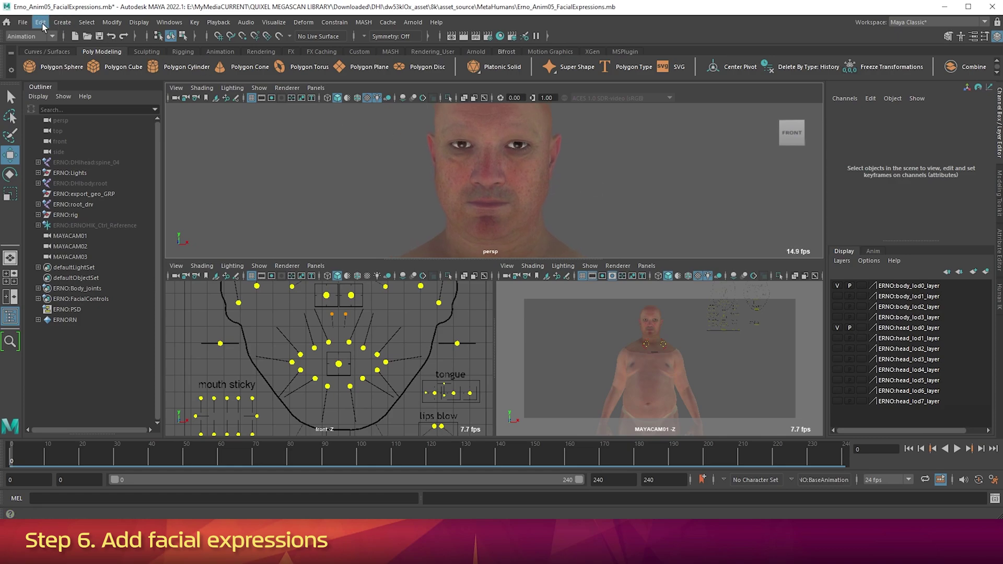
pyautogui.click(22, 24)
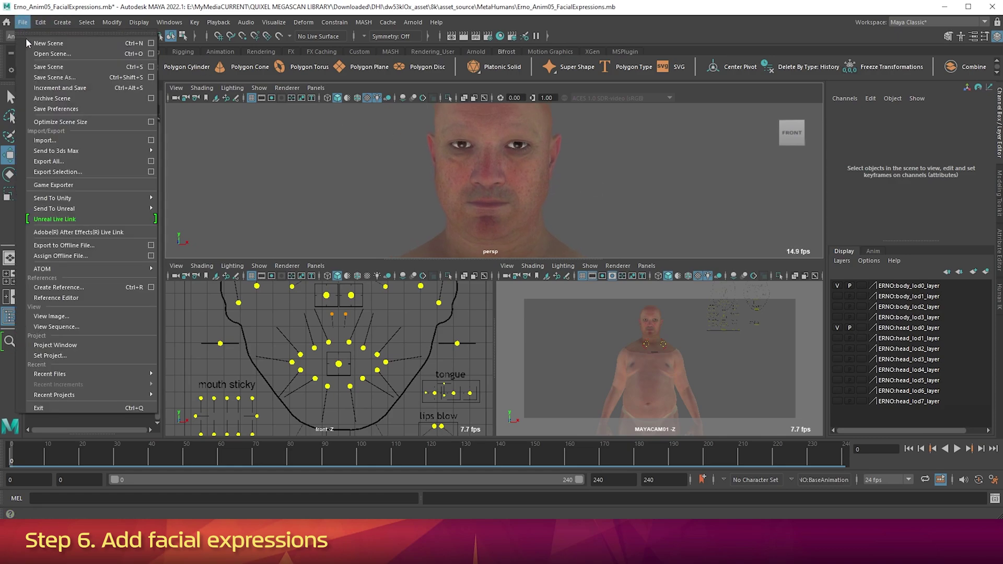
pyautogui.click(41, 67)
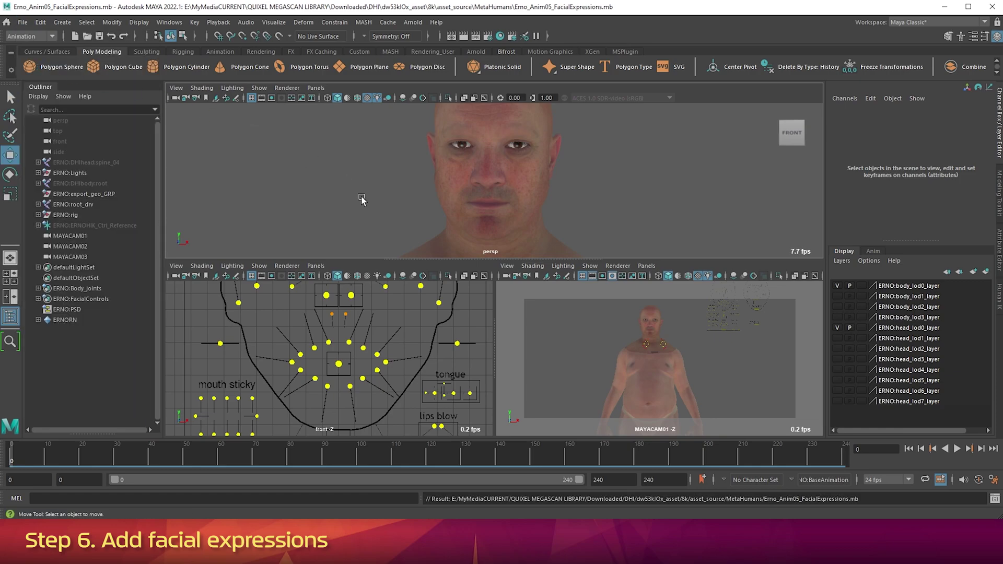